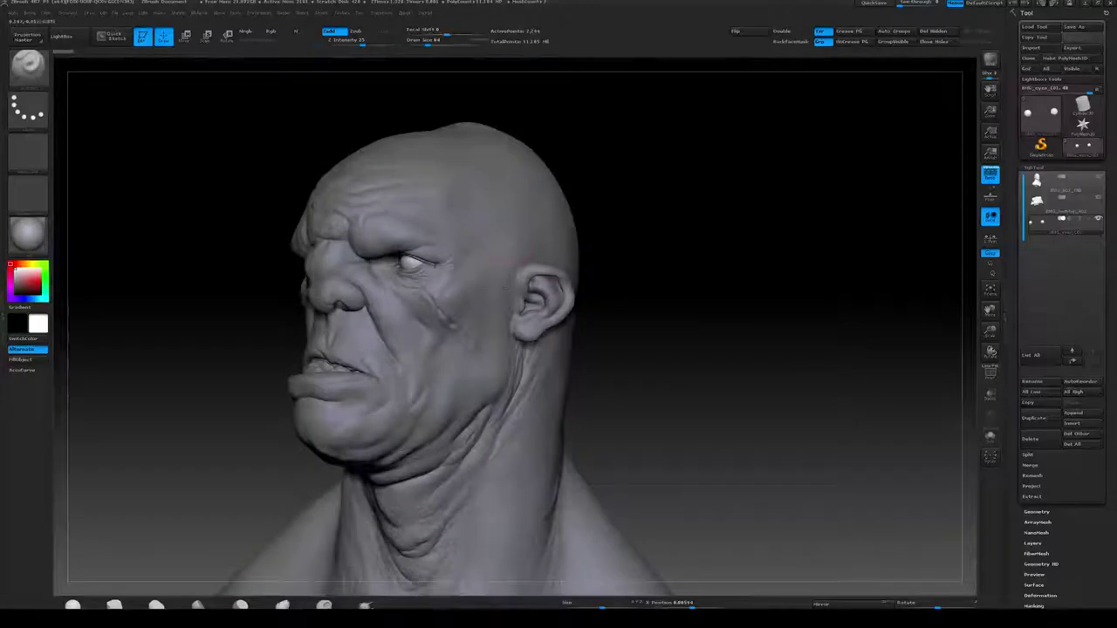
Examine the ogre head sculpt from the front and from both sides
{"action": "left_click_drag", "start_coordinate": [729, 155], "coordinate": [690, 173]}
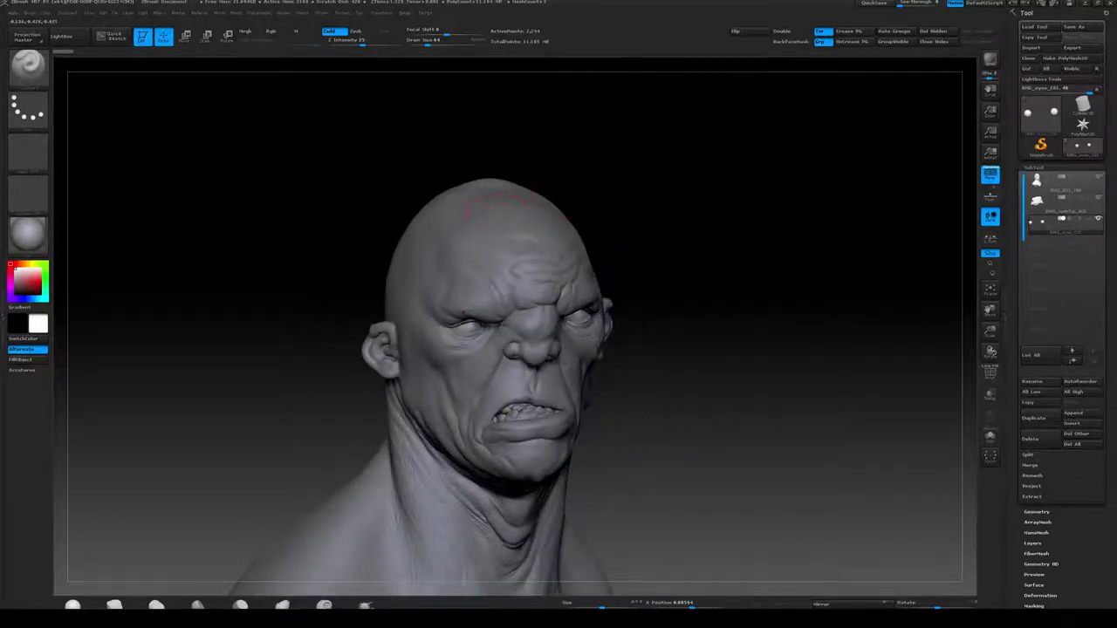
{"action": "mouse_move", "coordinate": [637, 177]}
{"action": "left_mouse_down"}
{"action": "mouse_move", "coordinate": [731, 163]}
{"action": "mouse_move", "coordinate": [768, 132]}
{"action": "mouse_move", "coordinate": [805, 130]}
{"action": "mouse_move", "coordinate": [712, 174]}
{"action": "left_mouse_up"}
{"action": "left_click_drag", "start_coordinate": [591, 150], "coordinate": [638, 136]}
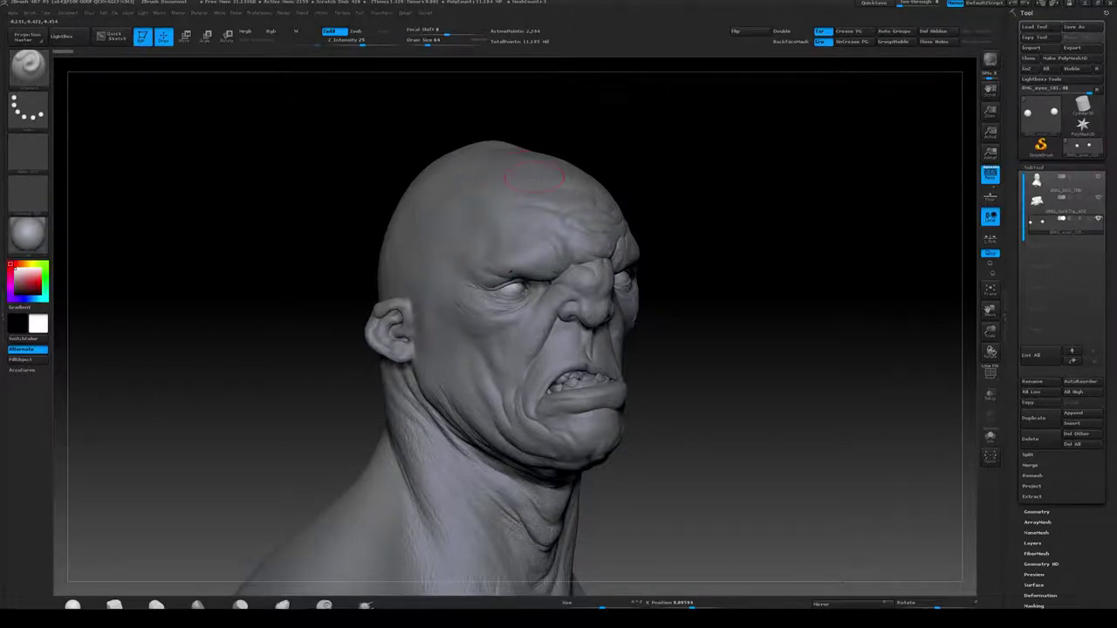
{"action": "mouse_move", "coordinate": [698, 200]}
{"action": "left_mouse_down"}
{"action": "mouse_move", "coordinate": [655, 177]}
{"action": "mouse_move", "coordinate": [693, 177]}
{"action": "left_mouse_up"}
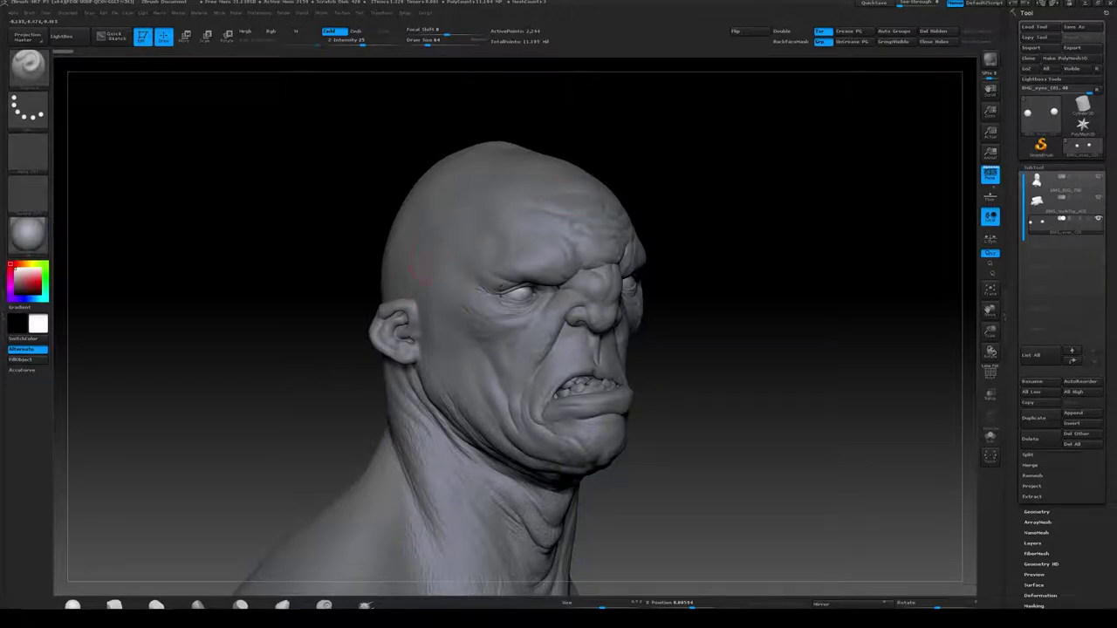
{"action": "mouse_move", "coordinate": [673, 287]}
{"action": "left_mouse_down"}
{"action": "mouse_move", "coordinate": [765, 232]}
{"action": "mouse_move", "coordinate": [730, 242]}
{"action": "mouse_move", "coordinate": [681, 232]}
{"action": "mouse_move", "coordinate": [701, 206]}
{"action": "mouse_move", "coordinate": [728, 212]}
{"action": "mouse_move", "coordinate": [709, 200]}
{"action": "mouse_move", "coordinate": [725, 205]}
{"action": "left_mouse_up"}
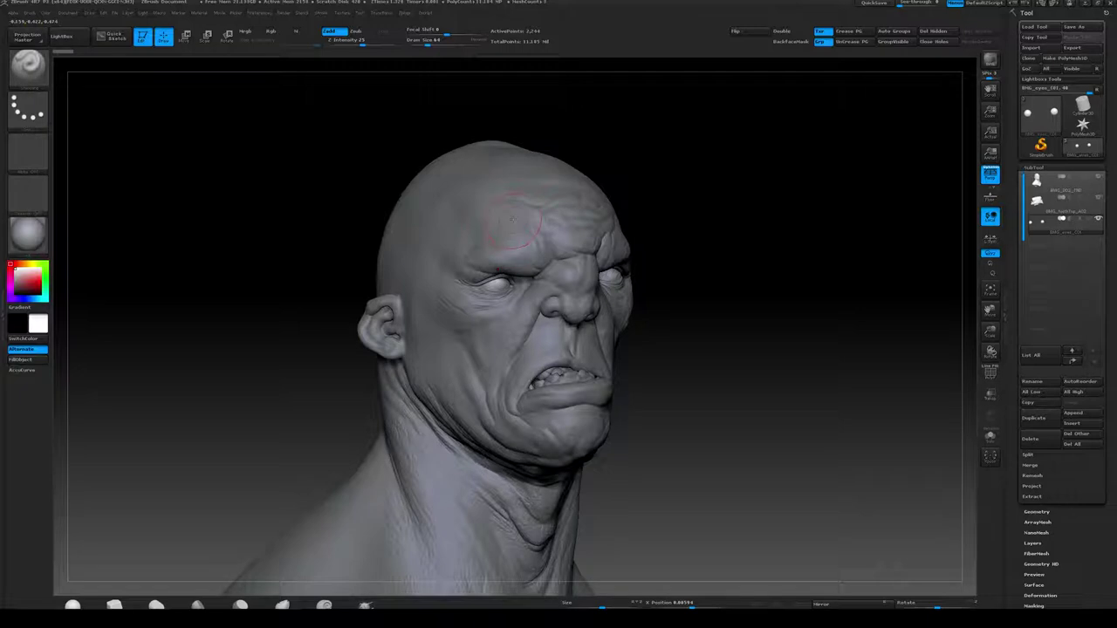
{"action": "mouse_move", "coordinate": [649, 174]}
{"action": "left_mouse_down"}
{"action": "mouse_move", "coordinate": [618, 175]}
{"action": "mouse_move", "coordinate": [644, 158]}
{"action": "left_mouse_up"}
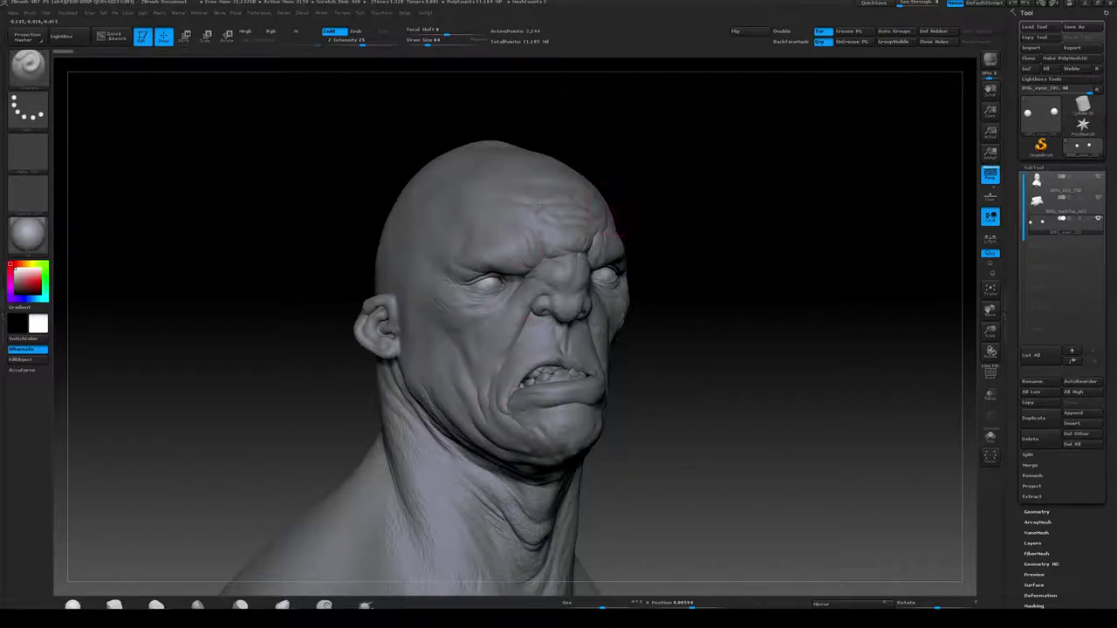
{"action": "mouse_move", "coordinate": [689, 180]}
{"action": "left_mouse_down", "text": "alt"}
{"action": "mouse_move", "coordinate": [676, 199]}
{"action": "mouse_move", "coordinate": [691, 163]}
{"action": "mouse_move", "coordinate": [696, 177]}
{"action": "left_mouse_up", "text": "alt"}
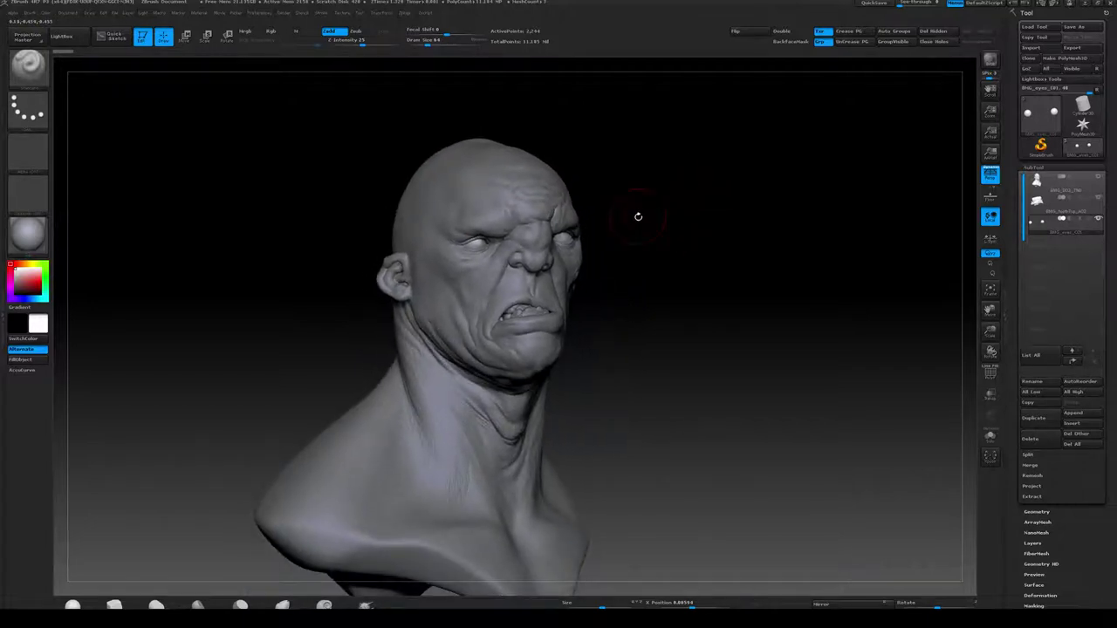
{"action": "mouse_move", "coordinate": [688, 221]}
{"action": "left_mouse_down"}
{"action": "mouse_move", "coordinate": [654, 229]}
{"action": "mouse_move", "coordinate": [667, 234]}
{"action": "left_mouse_up"}
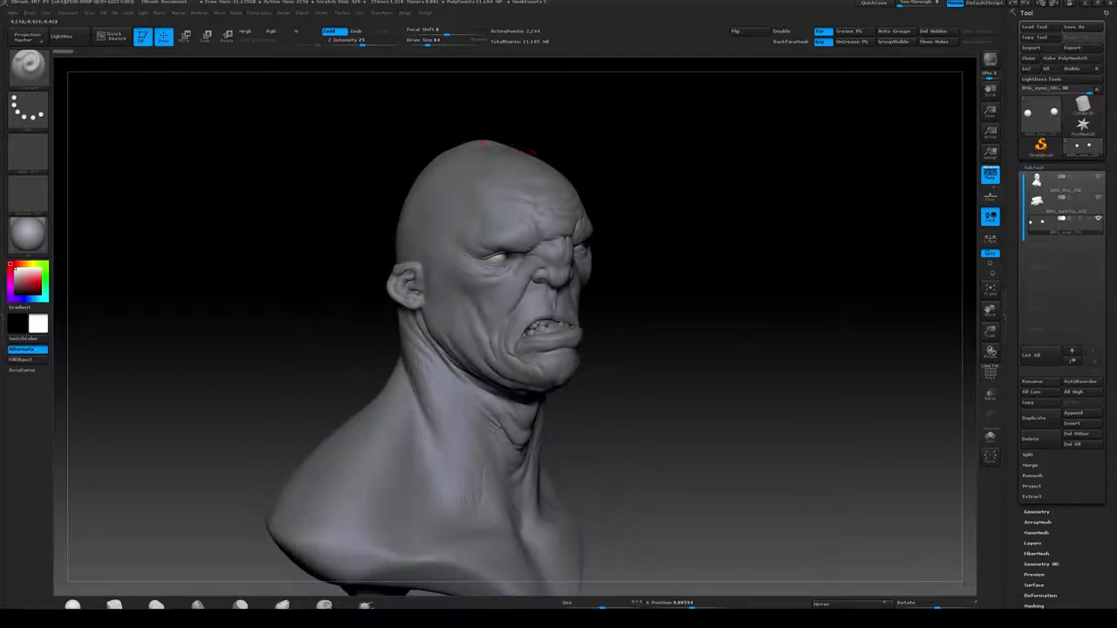
{"action": "mouse_move", "coordinate": [657, 192]}
{"action": "left_mouse_down", "text": "alt"}
{"action": "mouse_move", "coordinate": [693, 180]}
{"action": "mouse_move", "coordinate": [695, 149]}
{"action": "mouse_move", "coordinate": [725, 130]}
{"action": "mouse_move", "coordinate": [759, 175]}
{"action": "mouse_move", "coordinate": [743, 182]}
{"action": "mouse_move", "coordinate": [734, 160]}
{"action": "left_mouse_up", "text": "alt"}
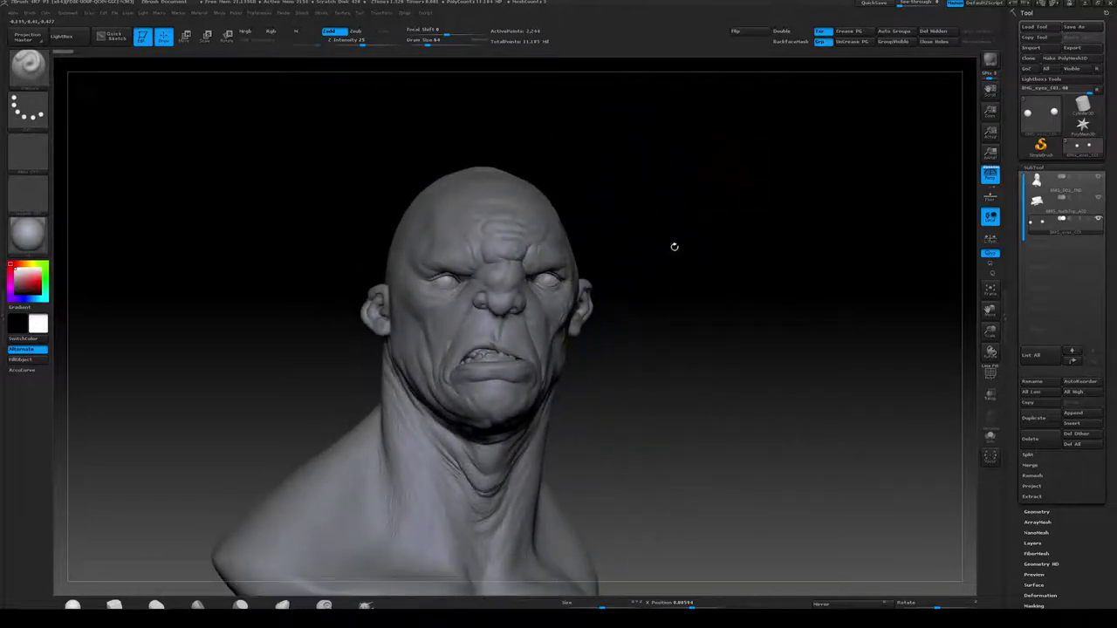
Switch to Maya's UV Deluxe window and examine how the UV shells are laid out across the UV tiles
{"action": "mouse_move", "coordinate": [273, 618]}
{"action": "left_click", "coordinate": [302, 596]}
{"action": "right_click_drag", "start_coordinate": [673, 183], "coordinate": [384, 161], "text": "alt"}
{"action": "middle_click_drag", "start_coordinate": [384, 162], "coordinate": [329, 249], "text": "alt"}
{"action": "right_click_drag", "start_coordinate": [657, 235], "coordinate": [514, 269], "text": "alt"}
{"action": "middle_click_drag", "start_coordinate": [514, 268], "coordinate": [521, 201], "text": "alt"}
{"action": "right_click_drag", "start_coordinate": [478, 211], "coordinate": [508, 230], "text": "alt"}
{"action": "middle_click_drag", "start_coordinate": [508, 230], "coordinate": [576, 227], "text": "alt"}
{"action": "right_click_drag", "start_coordinate": [308, 320], "coordinate": [392, 342], "text": "alt"}
{"action": "middle_click_drag", "start_coordinate": [392, 342], "coordinate": [583, 342], "text": "alt"}
{"action": "right_click_drag", "start_coordinate": [583, 342], "coordinate": [625, 339], "text": "alt"}
{"action": "middle_click_drag", "start_coordinate": [625, 339], "coordinate": [385, 318], "text": "alt"}
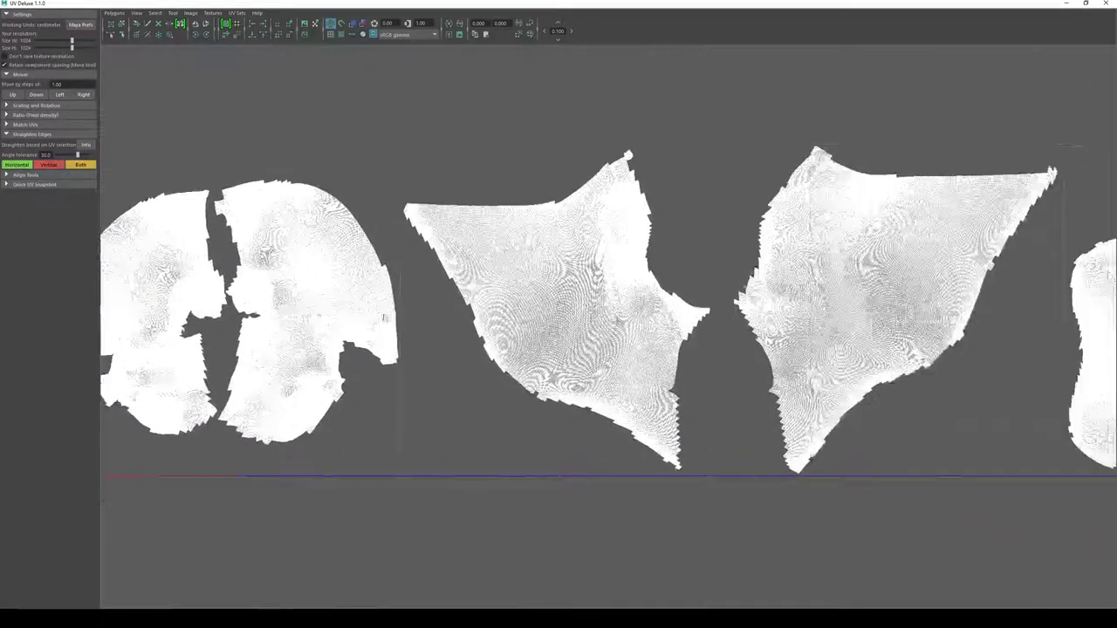
{"action": "scroll", "coordinate": [323, 231], "scroll_direction": "down", "scroll_amount": 3}
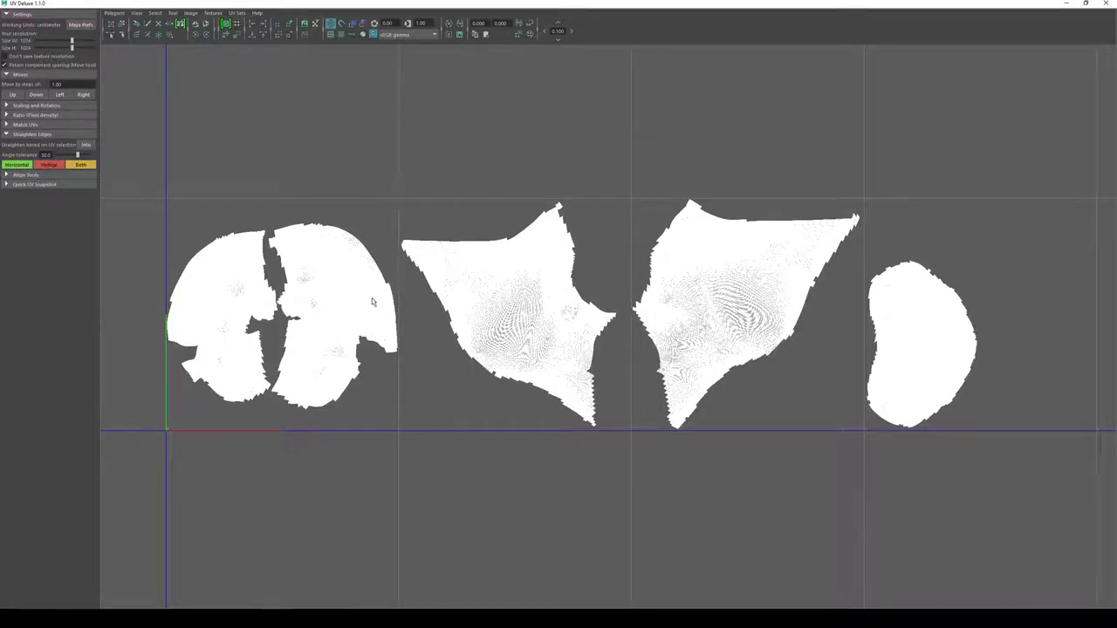
{"action": "scroll", "coordinate": [354, 253], "scroll_direction": "up", "scroll_amount": 3}
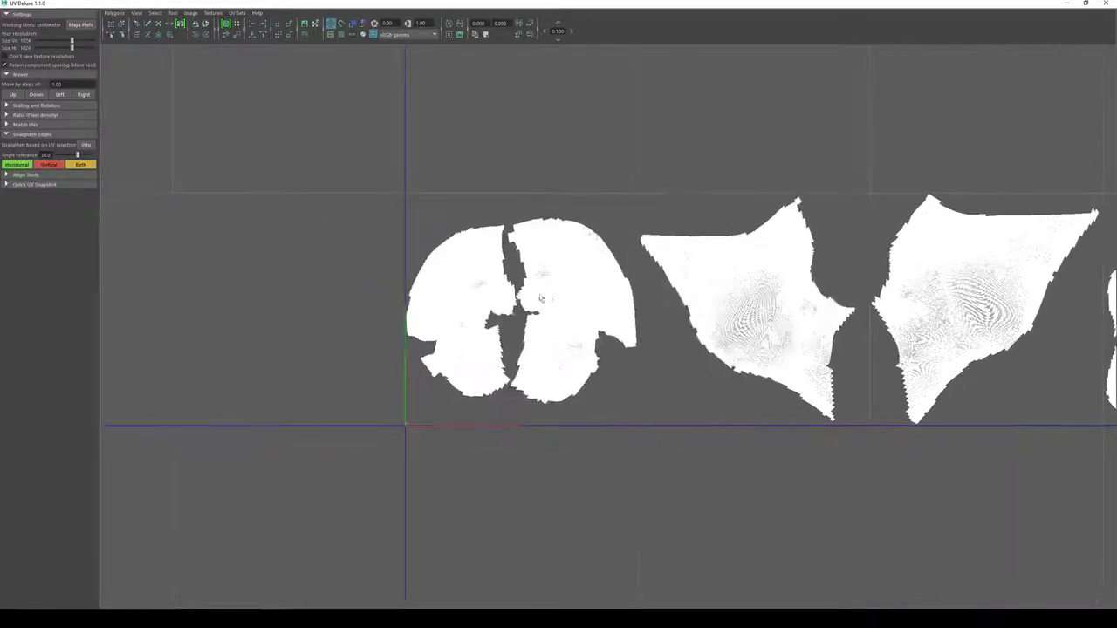
{"action": "scroll", "coordinate": [533, 303], "scroll_direction": "up", "scroll_amount": 3}
{"action": "middle_click_drag", "start_coordinate": [534, 303], "coordinate": [441, 339], "text": "alt"}
{"action": "scroll", "coordinate": [608, 327], "scroll_direction": "down", "scroll_amount": 3}
{"action": "middle_click_drag", "start_coordinate": [872, 331], "coordinate": [349, 324], "text": "alt"}
{"action": "scroll", "coordinate": [608, 322], "scroll_direction": "down", "scroll_amount": 2}
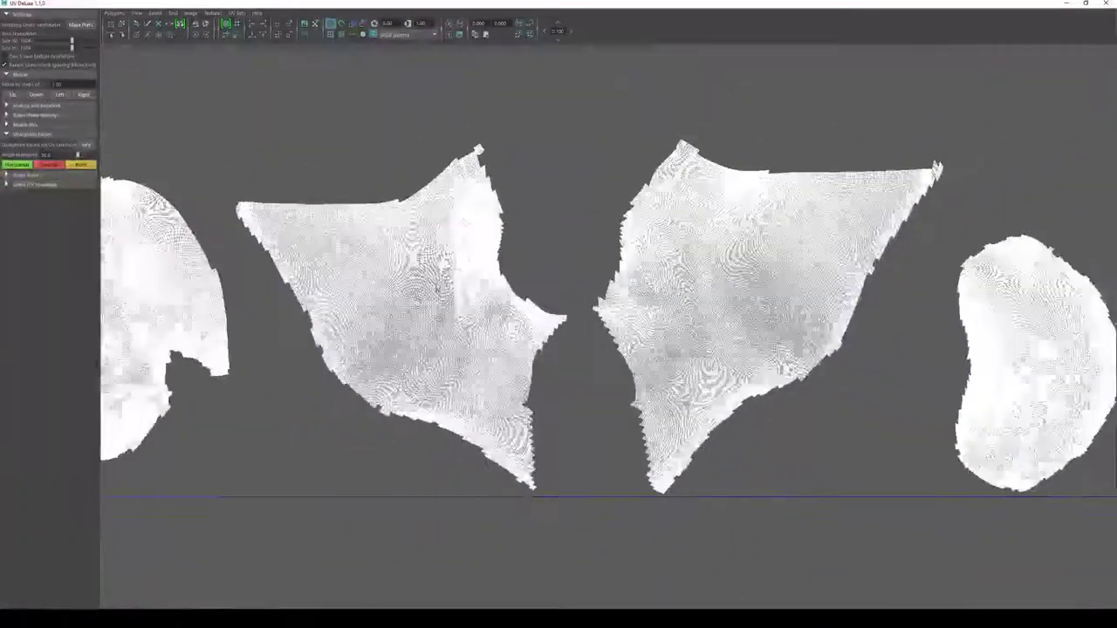
{"action": "middle_click_drag", "start_coordinate": [738, 327], "coordinate": [484, 315], "text": "alt"}
{"action": "scroll", "coordinate": [646, 283], "scroll_direction": "down", "scroll_amount": 4}
{"action": "middle_click_drag", "start_coordinate": [327, 301], "coordinate": [623, 276], "text": "alt"}
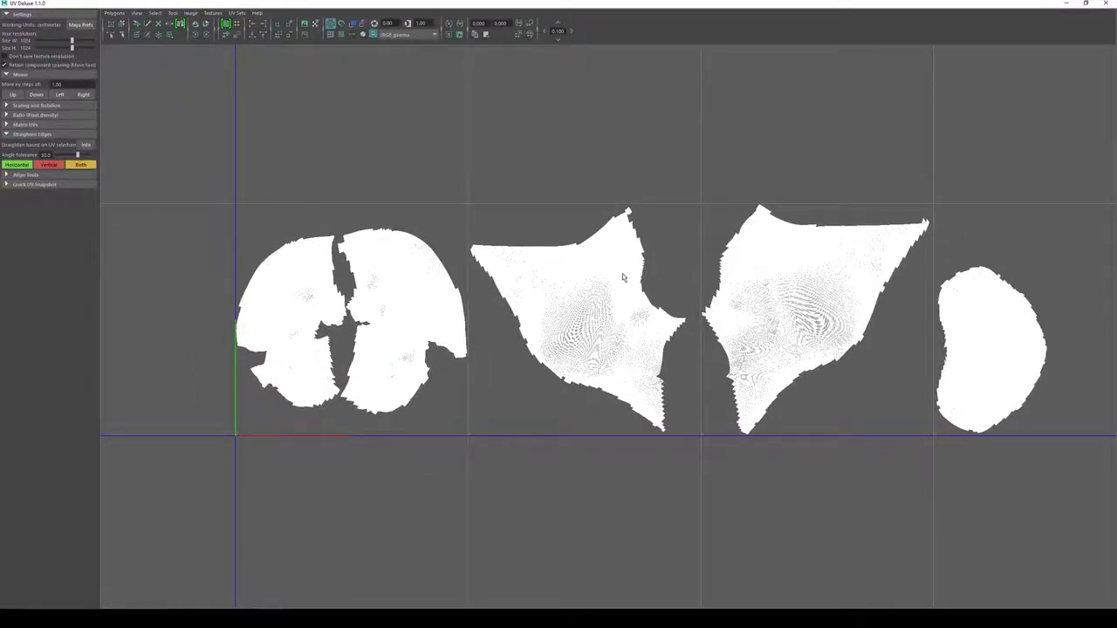
{"action": "middle_click_drag", "start_coordinate": [622, 277], "coordinate": [832, 280], "text": "alt"}
{"action": "mouse_move", "coordinate": [384, 264]}
{"action": "right_mouse_down", "text": "alt"}
{"action": "mouse_move", "coordinate": [649, 281]}
{"action": "mouse_move", "coordinate": [393, 278]}
{"action": "right_mouse_up", "text": "alt"}
{"action": "middle_click_drag", "start_coordinate": [810, 282], "coordinate": [616, 277], "text": "alt"}
{"action": "middle_click_drag", "start_coordinate": [761, 288], "coordinate": [687, 294], "text": "alt"}
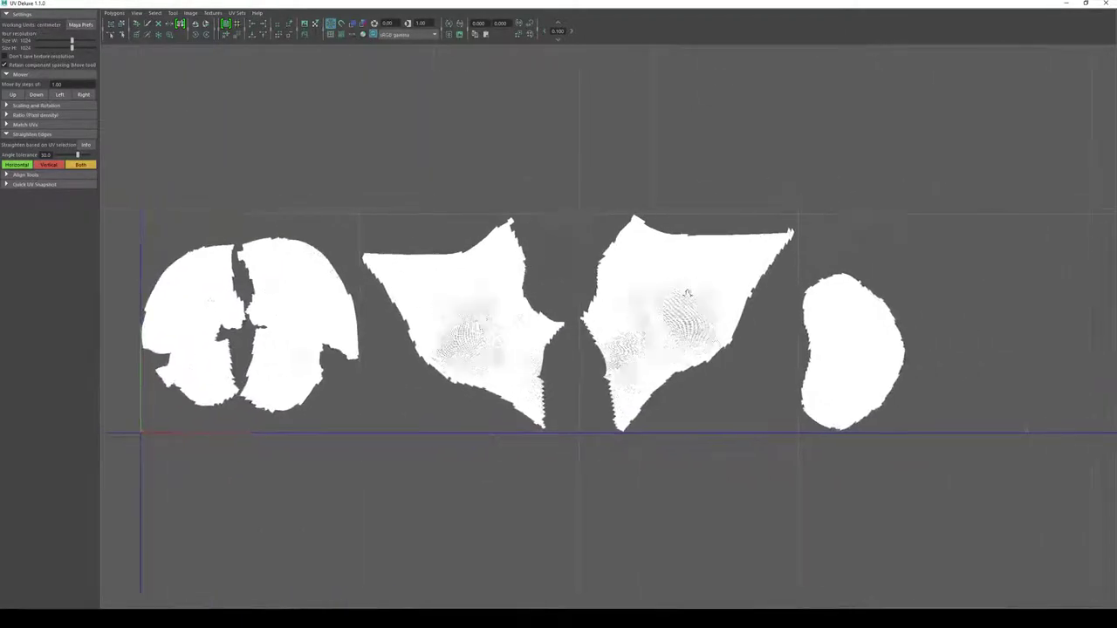
{"action": "right_click_drag", "start_coordinate": [688, 294], "coordinate": [576, 291], "text": "alt"}
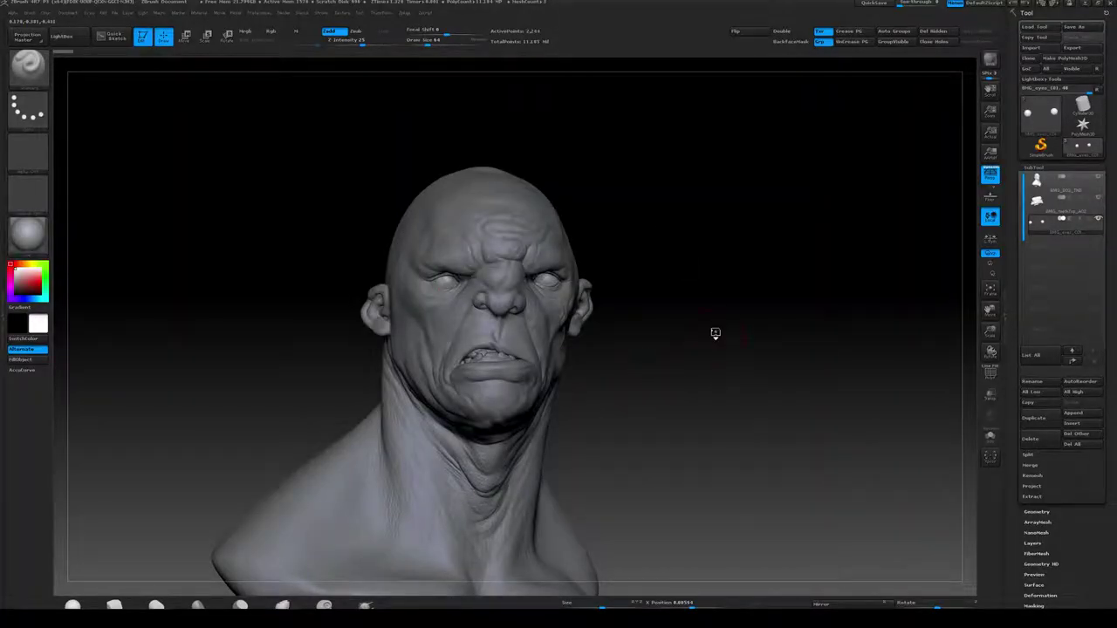
Select the bust subtool and lower it by one subdivision level, checking the head from several angles
{"action": "mouse_move", "coordinate": [746, 287]}
{"action": "left_mouse_down", "text": "alt"}
{"action": "mouse_move", "coordinate": [739, 264]}
{"action": "mouse_move", "coordinate": [749, 305]}
{"action": "mouse_move", "coordinate": [779, 258]}
{"action": "left_mouse_up", "text": "alt"}
{"action": "left_click", "coordinate": [1038, 183]}
{"action": "mouse_move", "coordinate": [783, 215]}
{"action": "left_mouse_down"}
{"action": "mouse_move", "coordinate": [752, 227]}
{"action": "mouse_move", "coordinate": [796, 197]}
{"action": "left_mouse_up"}
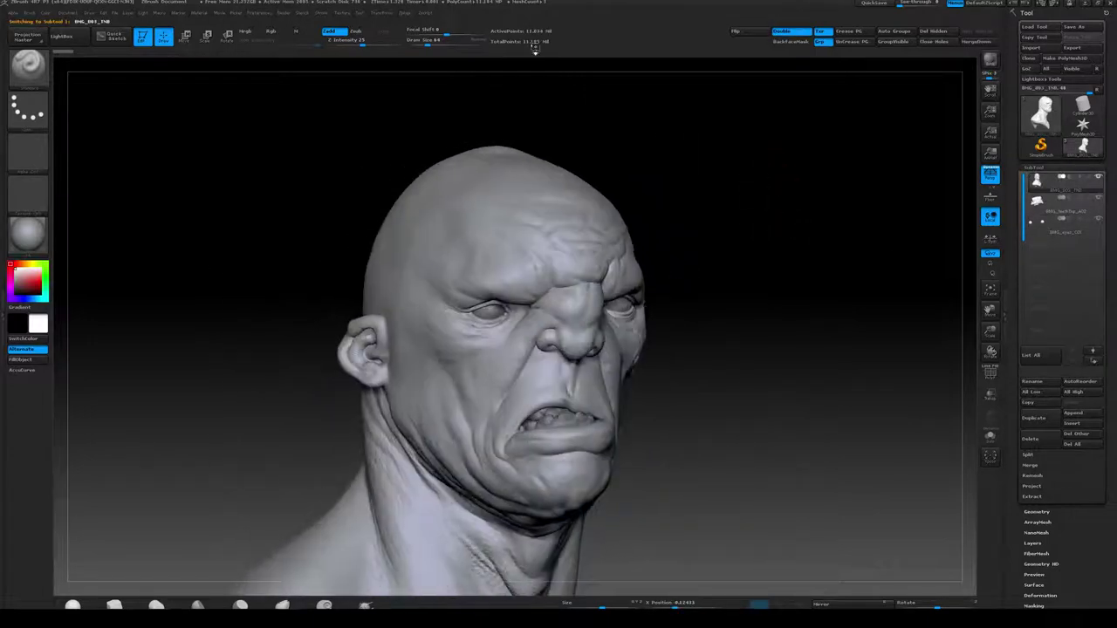
{"action": "left_click_drag", "start_coordinate": [666, 140], "coordinate": [728, 177]}
{"action": "key", "text": "shift+d"}
{"action": "left_click_drag", "start_coordinate": [695, 144], "coordinate": [650, 158]}
{"action": "left_click_drag", "start_coordinate": [748, 157], "coordinate": [726, 173]}
{"action": "left_click_drag", "start_coordinate": [568, 146], "coordinate": [660, 150]}
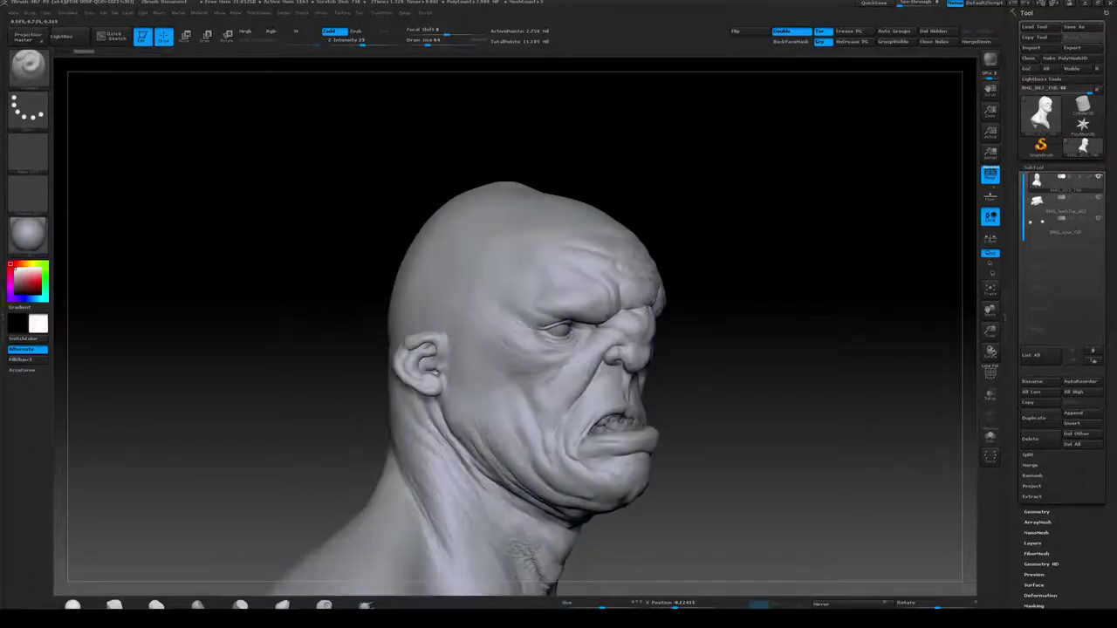
{"action": "left_click_drag", "start_coordinate": [703, 210], "coordinate": [633, 239]}
{"action": "left_click_drag", "start_coordinate": [732, 264], "coordinate": [705, 235]}
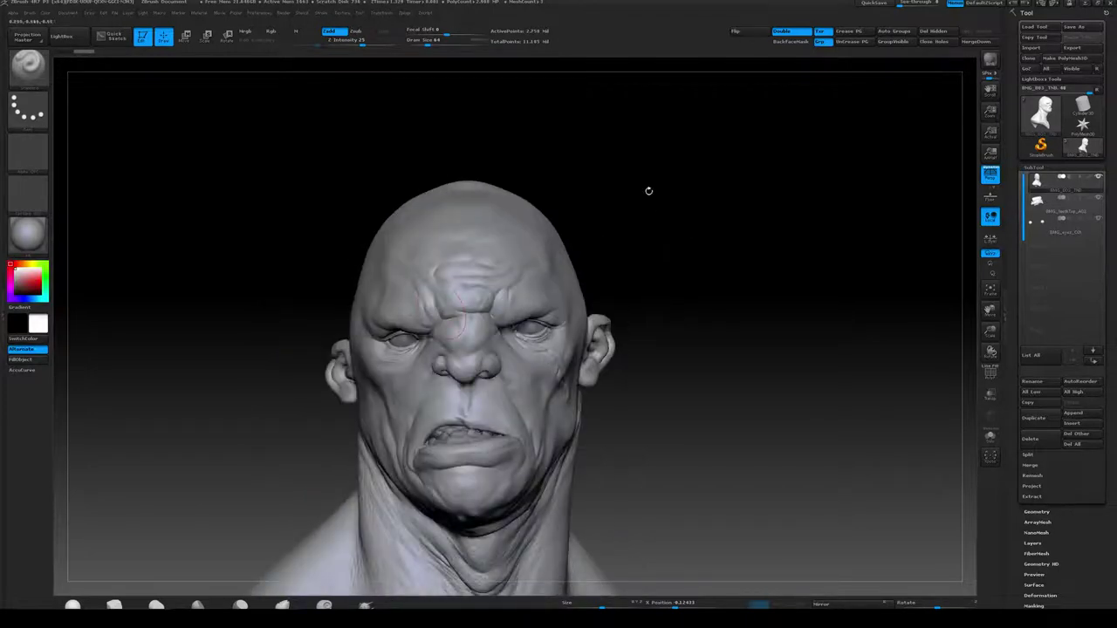
{"action": "left_click_drag", "start_coordinate": [661, 198], "coordinate": [741, 202]}
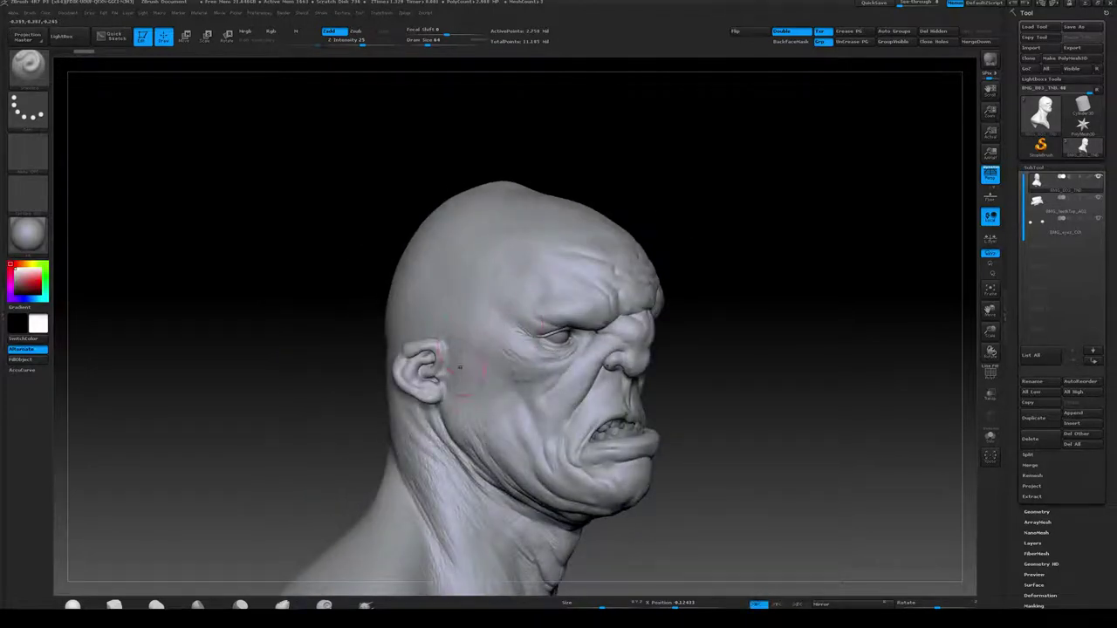
{"action": "key", "text": "bracketleft"}
{"action": "key", "text": "bracketleft"}
{"action": "left_click_drag", "start_coordinate": [459, 336], "coordinate": [458, 359], "text": "ctrl"}
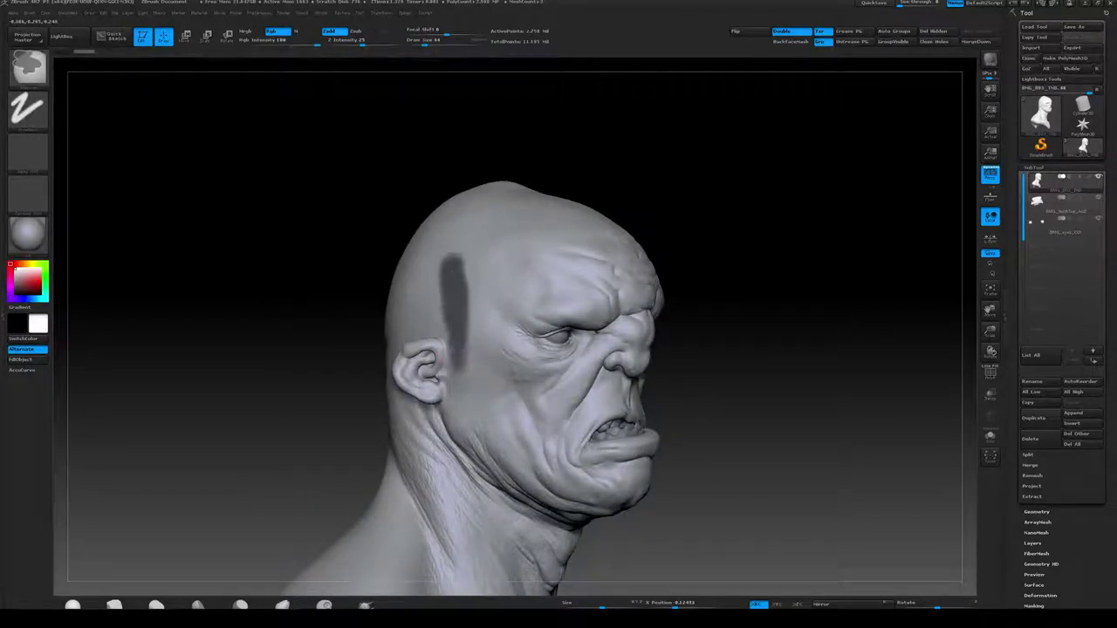
{"action": "left_click_drag", "start_coordinate": [456, 288], "coordinate": [474, 281], "text": "ctrl"}
{"action": "left_click_drag", "start_coordinate": [643, 205], "coordinate": [523, 207]}
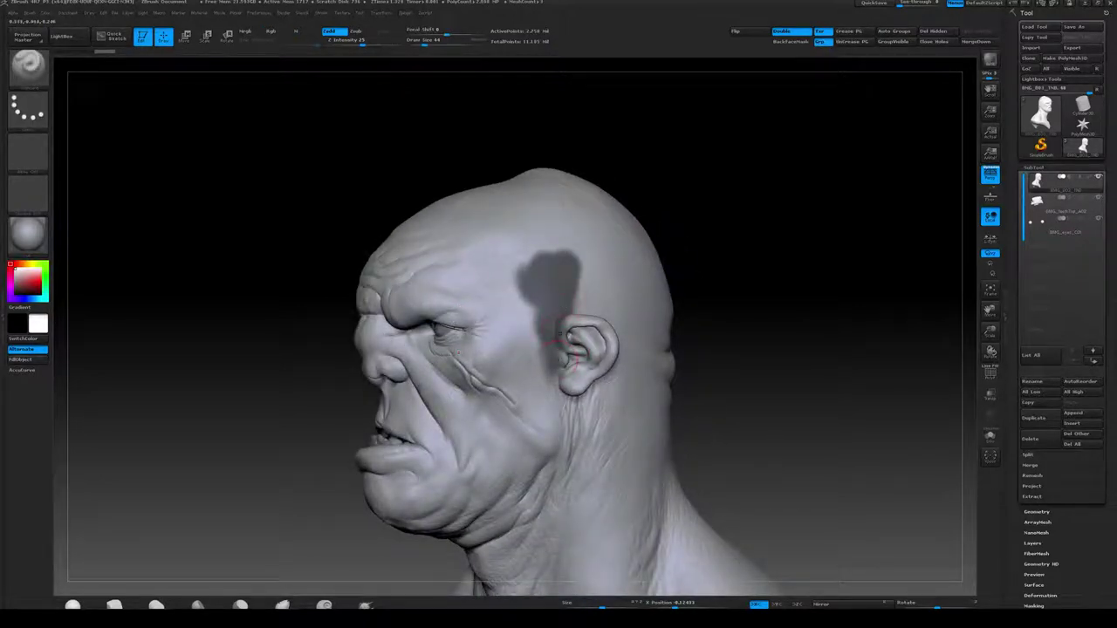
{"action": "mouse_move", "coordinate": [767, 161]}
{"action": "left_mouse_down"}
{"action": "mouse_move", "coordinate": [802, 144]}
{"action": "mouse_move", "coordinate": [668, 182]}
{"action": "mouse_move", "coordinate": [703, 154]}
{"action": "mouse_move", "coordinate": [707, 183]}
{"action": "mouse_move", "coordinate": [649, 200]}
{"action": "mouse_move", "coordinate": [707, 185]}
{"action": "mouse_move", "coordinate": [686, 194]}
{"action": "mouse_move", "coordinate": [736, 196]}
{"action": "mouse_move", "coordinate": [730, 173]}
{"action": "mouse_move", "coordinate": [681, 197]}
{"action": "left_mouse_up"}
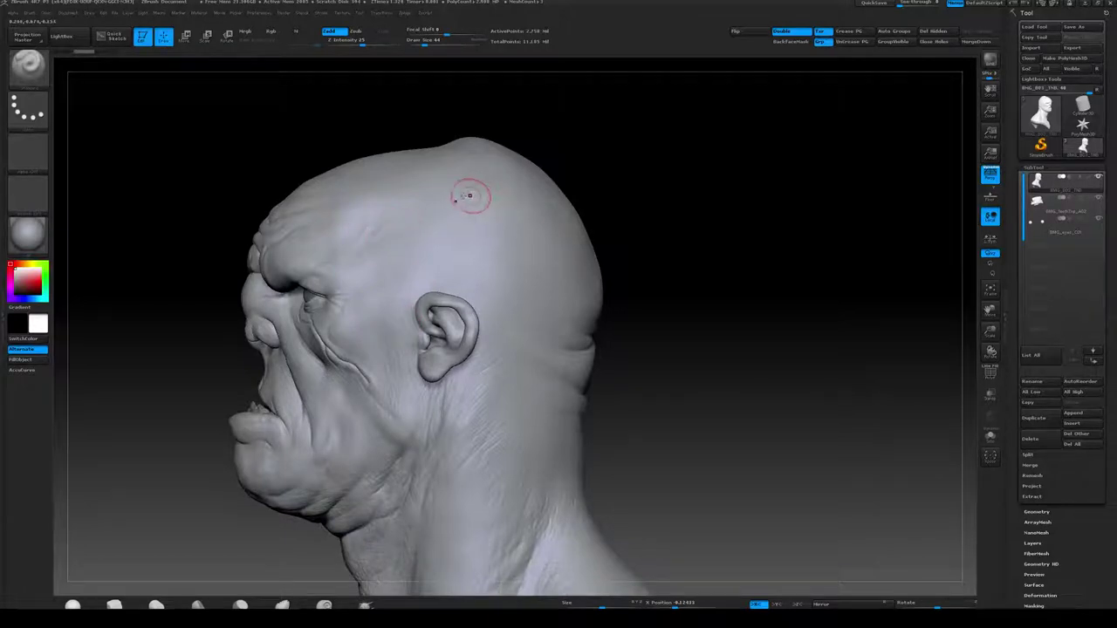
Paint a mask line with a smaller brush from the sideburn over the ear and down behind it
{"action": "mouse_move", "coordinate": [674, 200]}
{"action": "left_mouse_down", "text": "alt"}
{"action": "mouse_move", "coordinate": [730, 139]}
{"action": "mouse_move", "coordinate": [835, 186]}
{"action": "mouse_move", "coordinate": [821, 168]}
{"action": "mouse_move", "coordinate": [836, 169]}
{"action": "left_mouse_up", "text": "alt"}
{"action": "key", "text": "s"}
{"action": "left_click", "coordinate": [508, 380]}
{"action": "mouse_move", "coordinate": [518, 386]}
{"action": "left_mouse_down", "text": "ctrl"}
{"action": "mouse_move", "coordinate": [511, 328]}
{"action": "mouse_move", "coordinate": [527, 305]}
{"action": "mouse_move", "coordinate": [521, 342]}
{"action": "mouse_move", "coordinate": [553, 311]}
{"action": "left_mouse_up", "text": "ctrl"}
{"action": "left_click_drag", "start_coordinate": [766, 220], "coordinate": [634, 249]}
{"action": "mouse_move", "coordinate": [535, 311]}
{"action": "left_mouse_down", "text": "ctrl"}
{"action": "mouse_move", "coordinate": [595, 329]}
{"action": "mouse_move", "coordinate": [618, 361]}
{"action": "left_mouse_up", "text": "ctrl"}
{"action": "left_click_drag", "start_coordinate": [588, 326], "coordinate": [637, 403], "text": "ctrl"}
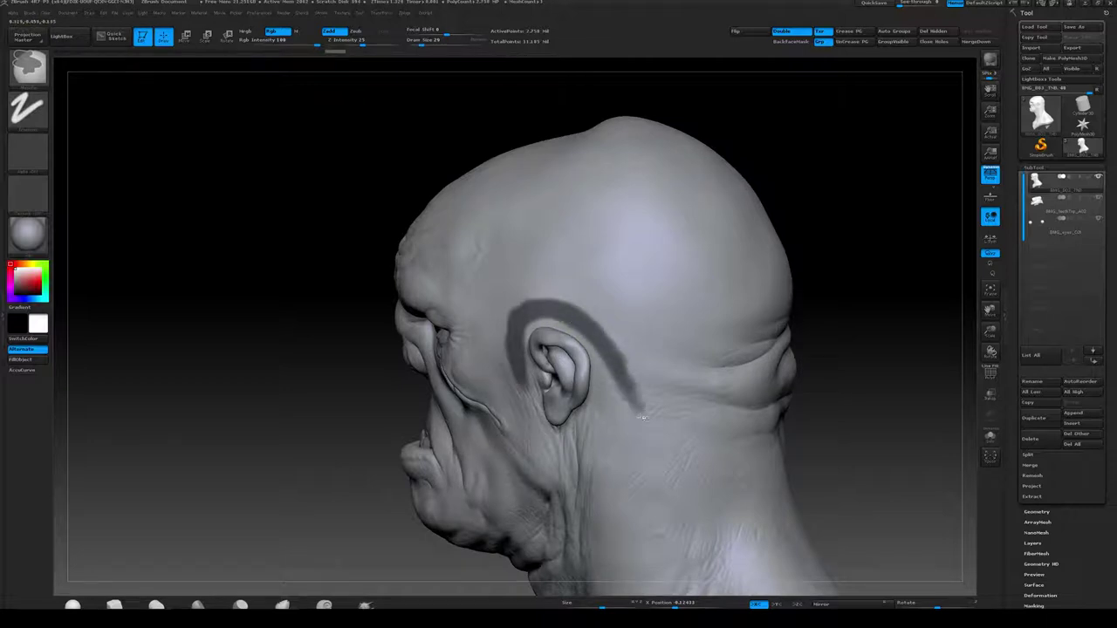
{"action": "left_click_drag", "start_coordinate": [612, 362], "coordinate": [662, 426], "text": "ctrl"}
{"action": "key", "text": "ctrl+z"}
{"action": "left_click_drag", "start_coordinate": [613, 362], "coordinate": [669, 421], "text": "ctrl"}
Extend the mask line from behind the ear along the nape to form the lower hairline
{"action": "left_click_drag", "start_coordinate": [849, 168], "coordinate": [803, 203]}
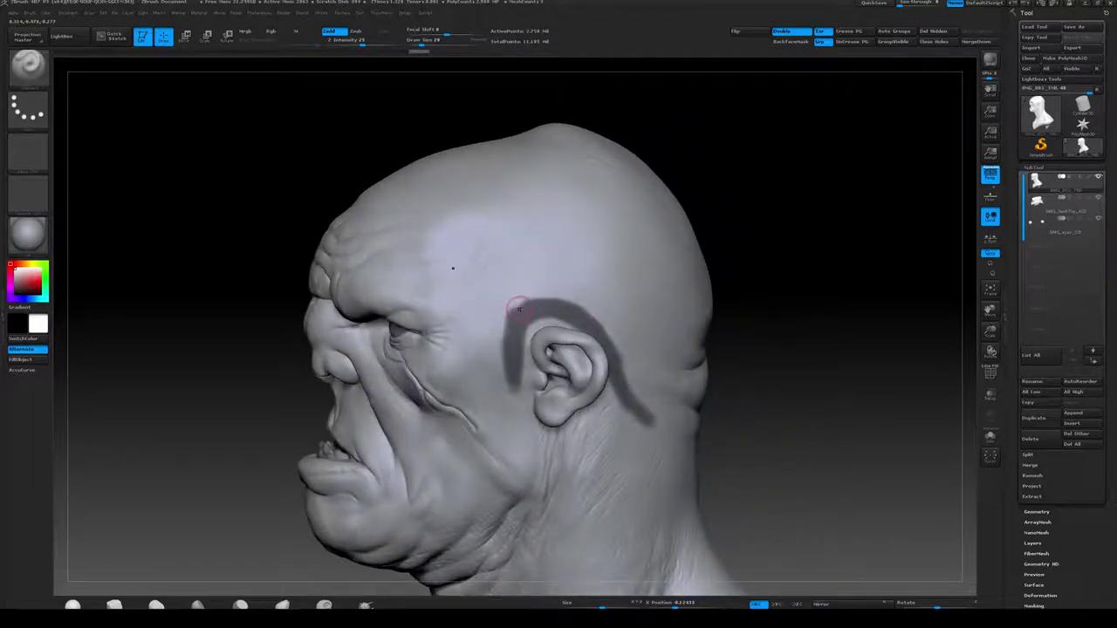
{"action": "mouse_move", "coordinate": [783, 218]}
{"action": "left_mouse_down"}
{"action": "mouse_move", "coordinate": [793, 207]}
{"action": "mouse_move", "coordinate": [780, 215]}
{"action": "left_mouse_up"}
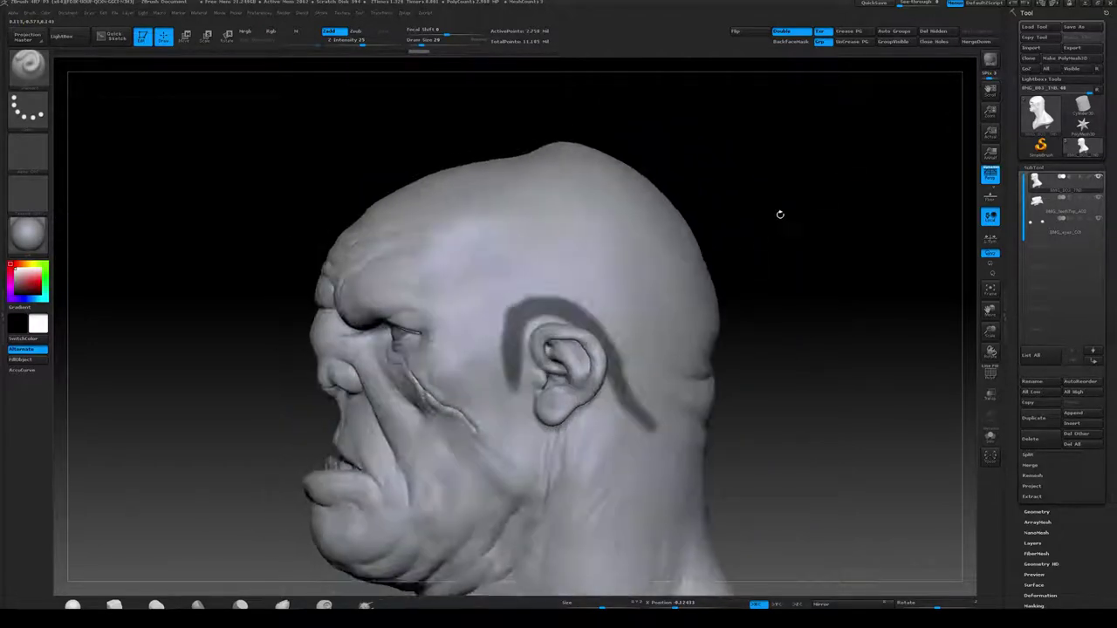
{"action": "left_click_drag", "start_coordinate": [833, 249], "coordinate": [742, 253]}
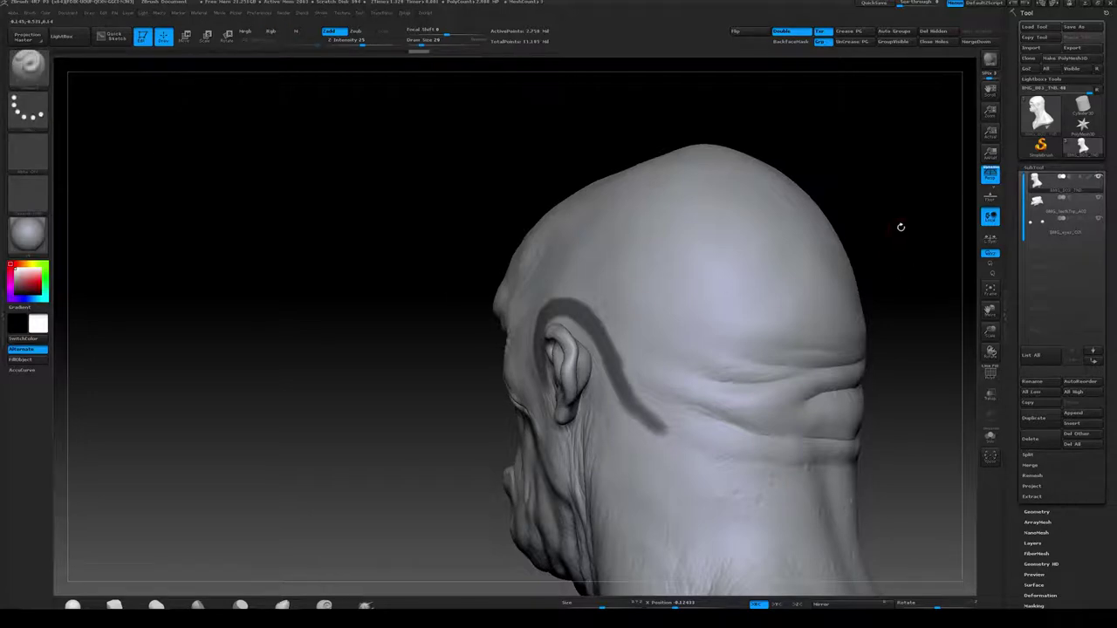
{"action": "left_click_drag", "start_coordinate": [901, 227], "coordinate": [920, 228]}
{"action": "mouse_move", "coordinate": [632, 402]}
{"action": "left_mouse_down", "text": "ctrl"}
{"action": "mouse_move", "coordinate": [716, 447]}
{"action": "mouse_move", "coordinate": [843, 458]}
{"action": "left_mouse_up", "text": "ctrl"}
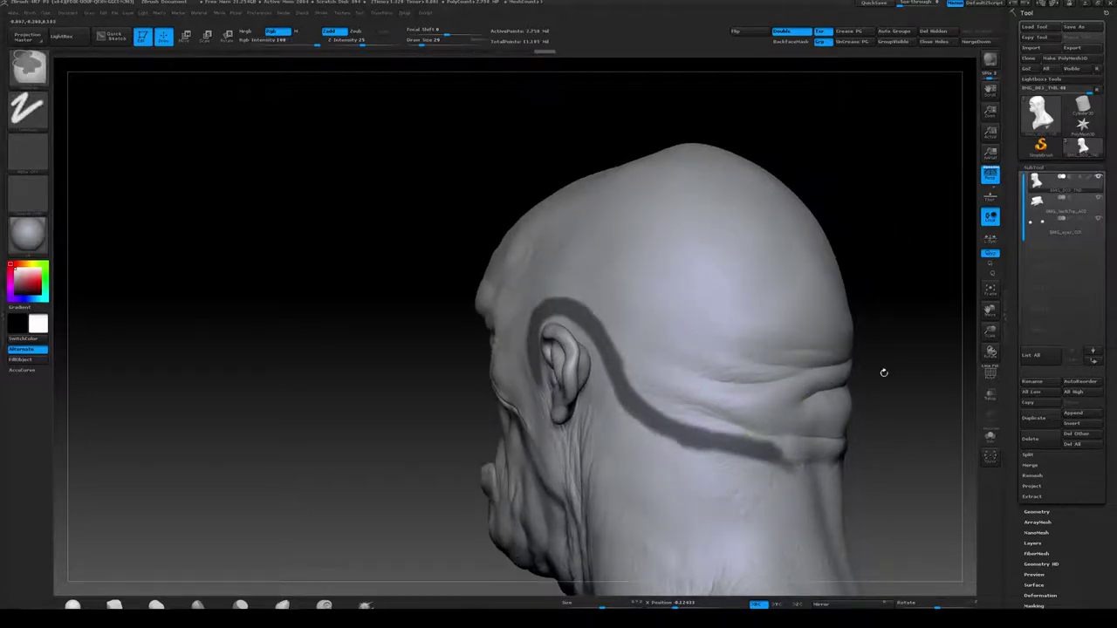
{"action": "left_click_drag", "start_coordinate": [882, 374], "coordinate": [725, 303], "text": "alt"}
{"action": "left_click_drag", "start_coordinate": [772, 332], "coordinate": [663, 356]}
{"action": "mouse_move", "coordinate": [588, 377]}
{"action": "left_mouse_down", "text": "ctrl"}
{"action": "mouse_move", "coordinate": [671, 414]}
{"action": "mouse_move", "coordinate": [623, 384]}
{"action": "mouse_move", "coordinate": [644, 382]}
{"action": "mouse_move", "coordinate": [548, 354]}
{"action": "left_mouse_up", "text": "ctrl"}
{"action": "left_click_drag", "start_coordinate": [883, 211], "coordinate": [960, 211]}
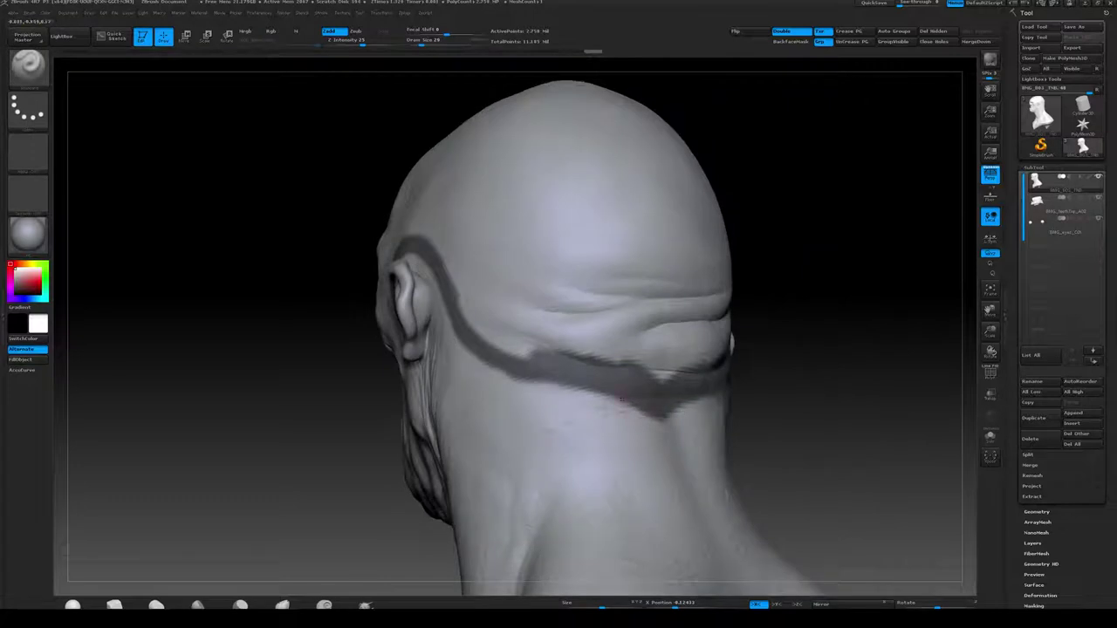
Fill the back of the head with mask from the nape hairline up towards the crown
{"action": "left_click_drag", "start_coordinate": [800, 407], "coordinate": [711, 389]}
{"action": "mouse_move", "coordinate": [892, 283]}
{"action": "left_mouse_down", "text": "alt"}
{"action": "mouse_move", "coordinate": [882, 252]}
{"action": "mouse_move", "coordinate": [861, 242]}
{"action": "mouse_move", "coordinate": [829, 248]}
{"action": "left_mouse_up", "text": "alt"}
{"action": "mouse_move", "coordinate": [874, 206]}
{"action": "left_mouse_down"}
{"action": "mouse_move", "coordinate": [847, 200]}
{"action": "mouse_move", "coordinate": [661, 349]}
{"action": "mouse_move", "coordinate": [698, 324]}
{"action": "mouse_move", "coordinate": [728, 281]}
{"action": "mouse_move", "coordinate": [717, 263]}
{"action": "mouse_move", "coordinate": [567, 353]}
{"action": "left_mouse_up"}
{"action": "left_click_drag", "start_coordinate": [395, 331], "coordinate": [523, 337]}
{"action": "mouse_move", "coordinate": [499, 381]}
{"action": "left_mouse_down", "text": "ctrl"}
{"action": "mouse_move", "coordinate": [530, 343]}
{"action": "mouse_move", "coordinate": [515, 335]}
{"action": "mouse_move", "coordinate": [534, 308]}
{"action": "mouse_move", "coordinate": [488, 281]}
{"action": "mouse_move", "coordinate": [511, 293]}
{"action": "left_mouse_up", "text": "ctrl"}
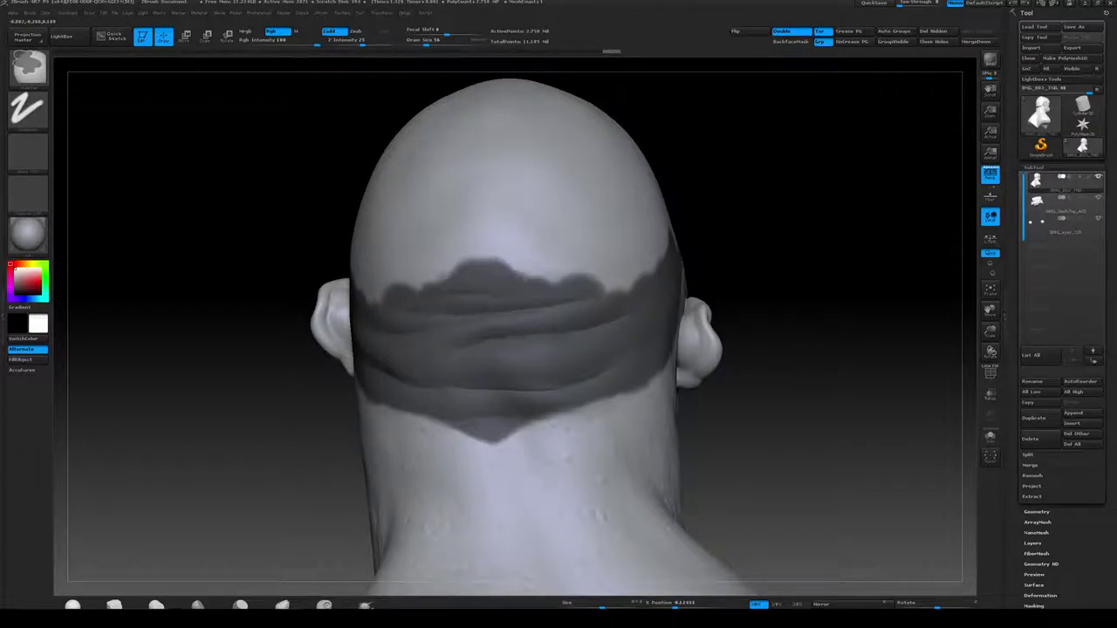
{"action": "left_click_drag", "start_coordinate": [713, 212], "coordinate": [811, 218]}
{"action": "left_click_drag", "start_coordinate": [392, 307], "coordinate": [469, 281], "text": "ctrl"}
{"action": "left_click_drag", "start_coordinate": [531, 224], "coordinate": [454, 240]}
{"action": "mouse_move", "coordinate": [488, 272]}
{"action": "left_mouse_down", "text": "ctrl"}
{"action": "mouse_move", "coordinate": [443, 254]}
{"action": "mouse_move", "coordinate": [500, 233]}
{"action": "mouse_move", "coordinate": [478, 218]}
{"action": "left_mouse_up", "text": "ctrl"}
Resize the brush and mask the front hairline from the sideburn up over the temple towards the crown
{"action": "left_click_drag", "start_coordinate": [676, 180], "coordinate": [777, 191]}
{"action": "mouse_move", "coordinate": [643, 235]}
{"action": "left_mouse_down", "text": "alt"}
{"action": "mouse_move", "coordinate": [644, 251]}
{"action": "mouse_move", "coordinate": [772, 248]}
{"action": "left_mouse_up", "text": "alt"}
{"action": "key", "text": "s"}
{"action": "left_click_drag", "start_coordinate": [529, 329], "coordinate": [506, 329]}
{"action": "left_click_drag", "start_coordinate": [705, 195], "coordinate": [787, 145], "text": "alt"}
{"action": "key", "text": "bracketright"}
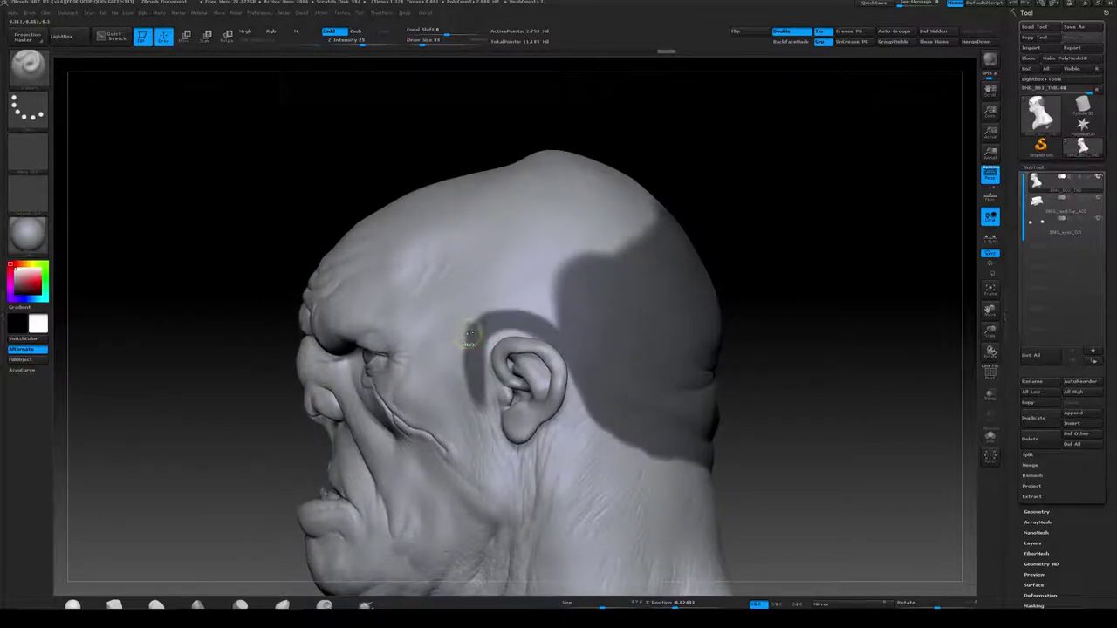
{"action": "left_click_drag", "start_coordinate": [469, 367], "coordinate": [474, 303], "text": "ctrl"}
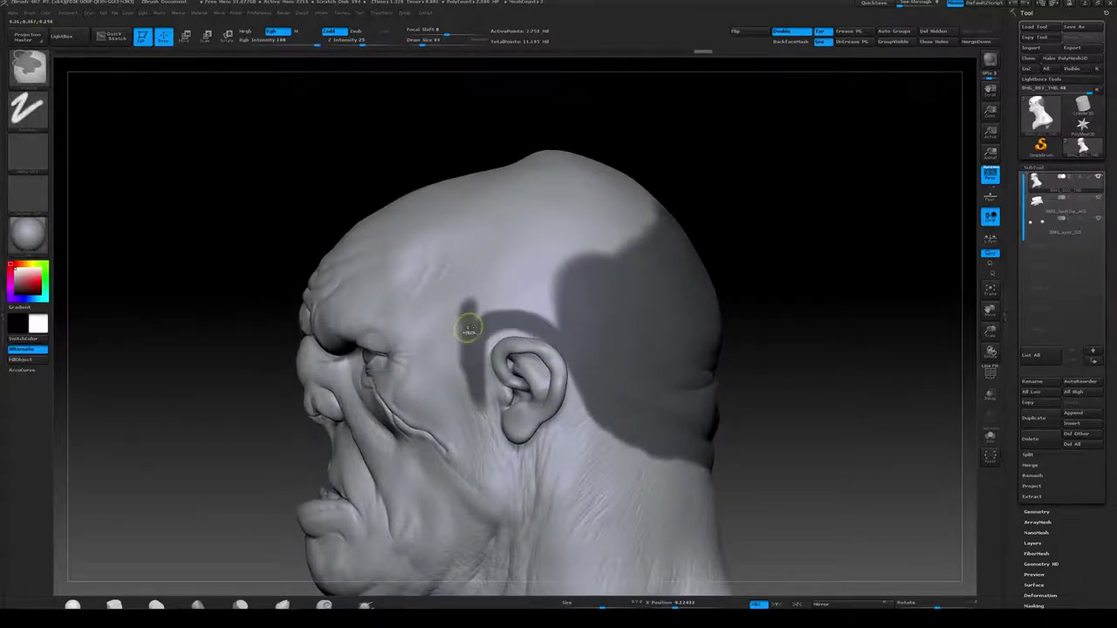
{"action": "key", "text": "ctrl+z"}
{"action": "mouse_move", "coordinate": [470, 362]}
{"action": "left_mouse_down", "text": "ctrl"}
{"action": "mouse_move", "coordinate": [467, 279]}
{"action": "mouse_move", "coordinate": [488, 288]}
{"action": "mouse_move", "coordinate": [518, 260]}
{"action": "left_mouse_up", "text": "ctrl"}
{"action": "mouse_move", "coordinate": [472, 298]}
{"action": "left_mouse_down", "text": "ctrl"}
{"action": "mouse_move", "coordinate": [541, 248]}
{"action": "mouse_move", "coordinate": [600, 233]}
{"action": "left_mouse_up", "text": "ctrl"}
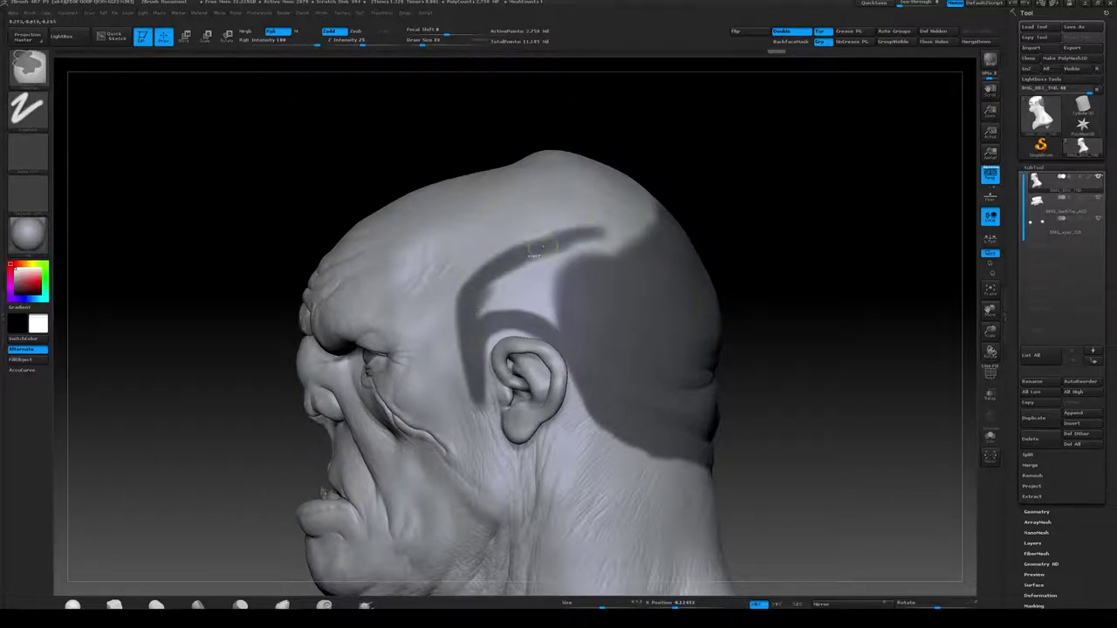
Join the temple hairline to the masked back of the head and fill the area above the ear with mask
{"action": "left_click_drag", "start_coordinate": [747, 163], "coordinate": [598, 292]}
{"action": "mouse_move", "coordinate": [517, 326]}
{"action": "left_mouse_down", "text": "ctrl"}
{"action": "mouse_move", "coordinate": [604, 270]}
{"action": "mouse_move", "coordinate": [617, 230]}
{"action": "left_mouse_up", "text": "ctrl"}
{"action": "mouse_move", "coordinate": [595, 269]}
{"action": "left_mouse_down", "text": "ctrl"}
{"action": "mouse_move", "coordinate": [621, 227]}
{"action": "mouse_move", "coordinate": [668, 191]}
{"action": "mouse_move", "coordinate": [657, 186]}
{"action": "mouse_move", "coordinate": [642, 249]}
{"action": "mouse_move", "coordinate": [666, 234]}
{"action": "mouse_move", "coordinate": [572, 322]}
{"action": "left_mouse_up", "text": "ctrl"}
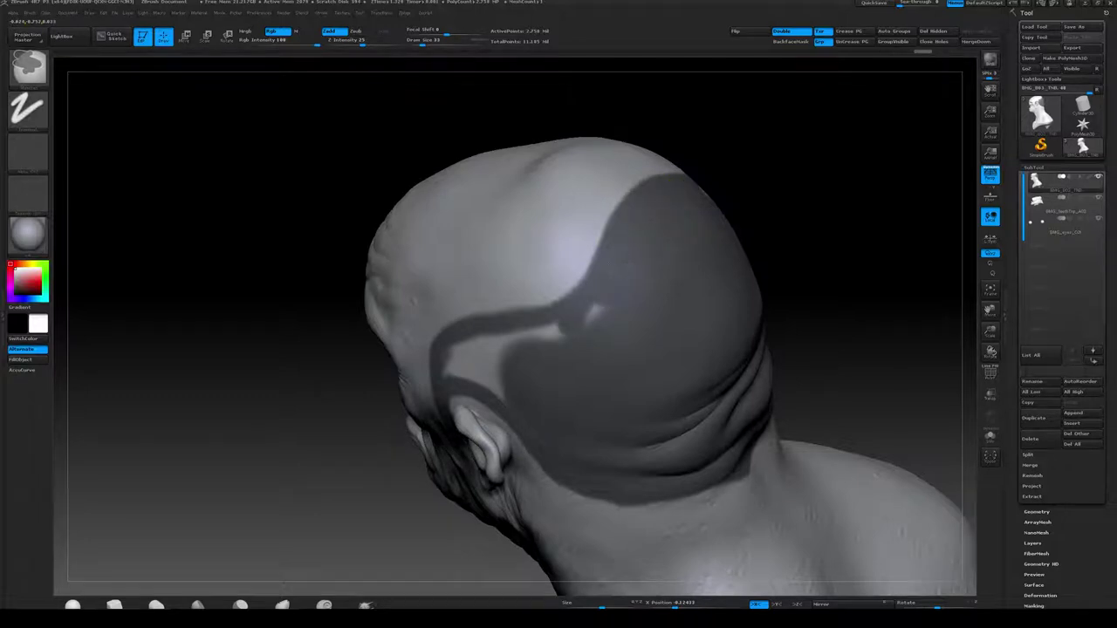
{"action": "left_click_drag", "start_coordinate": [828, 148], "coordinate": [898, 126]}
{"action": "mouse_move", "coordinate": [601, 309]}
{"action": "left_mouse_down", "text": "ctrl"}
{"action": "mouse_move", "coordinate": [465, 347]}
{"action": "mouse_move", "coordinate": [529, 367]}
{"action": "left_mouse_up", "text": "ctrl"}
{"action": "mouse_move", "coordinate": [753, 228]}
{"action": "left_mouse_down", "text": "alt"}
{"action": "mouse_move", "coordinate": [742, 195]}
{"action": "mouse_move", "coordinate": [811, 185]}
{"action": "left_mouse_up", "text": "alt"}
{"action": "left_click_drag", "start_coordinate": [722, 186], "coordinate": [670, 237]}
{"action": "left_click_drag", "start_coordinate": [743, 218], "coordinate": [771, 171], "text": "alt"}
{"action": "mouse_move", "coordinate": [717, 230]}
{"action": "left_mouse_down", "text": "alt"}
{"action": "mouse_move", "coordinate": [738, 229]}
{"action": "mouse_move", "coordinate": [721, 284]}
{"action": "left_mouse_up", "text": "alt"}
{"action": "left_click_drag", "start_coordinate": [773, 229], "coordinate": [717, 281]}
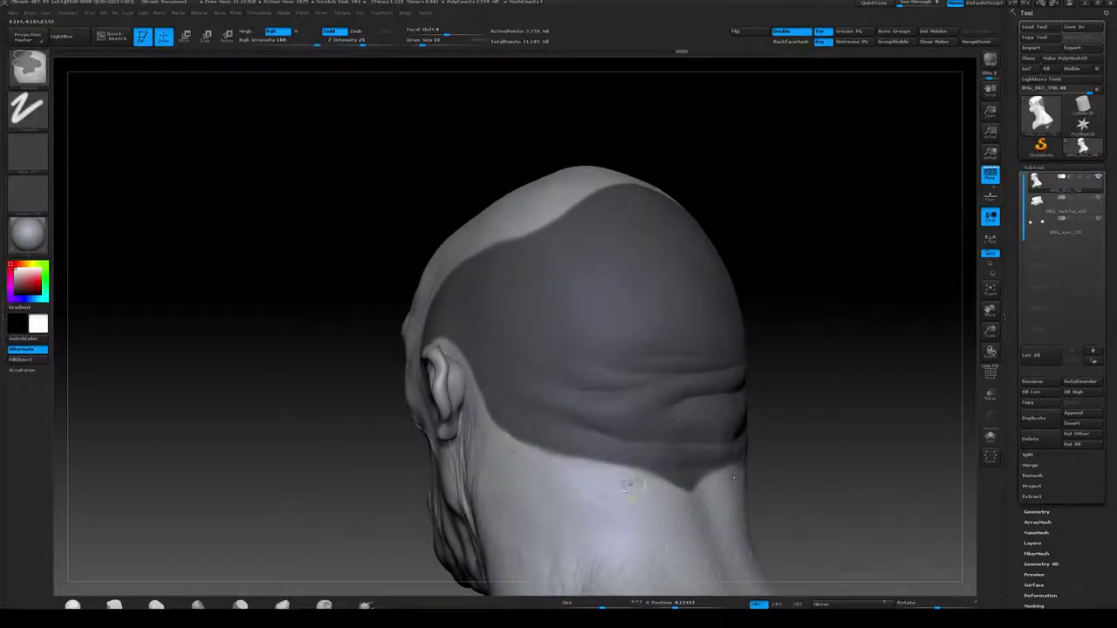
{"action": "left_click_drag", "start_coordinate": [863, 367], "coordinate": [785, 349]}
{"action": "mouse_move", "coordinate": [885, 252]}
{"action": "left_mouse_down"}
{"action": "mouse_move", "coordinate": [757, 207]}
{"action": "mouse_move", "coordinate": [811, 195]}
{"action": "mouse_move", "coordinate": [789, 258]}
{"action": "left_mouse_up"}
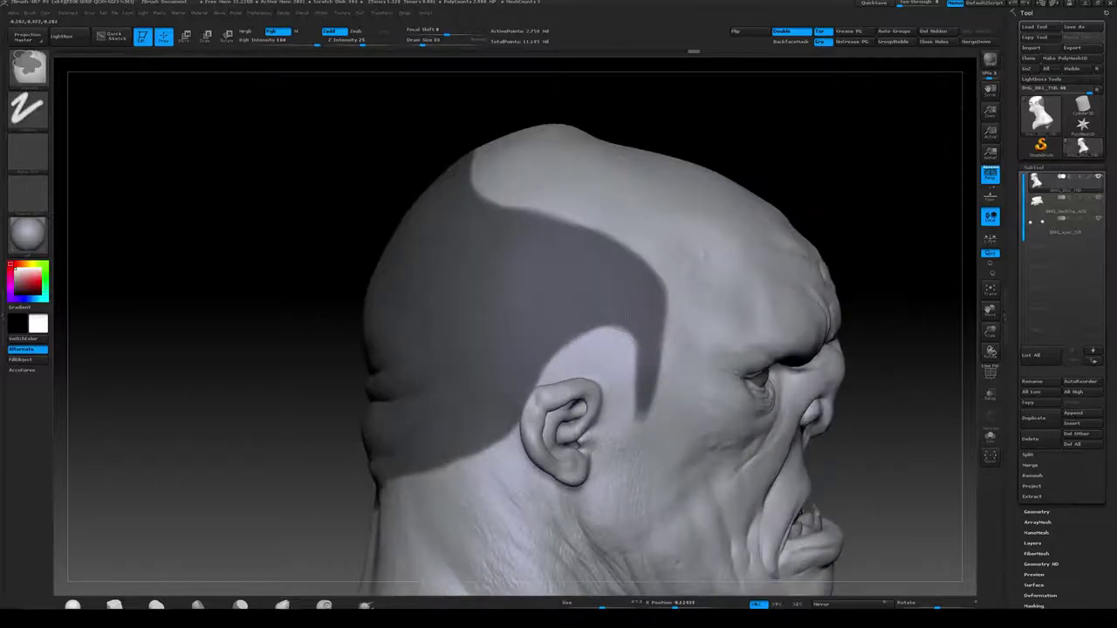
Refine the front edge and tip of the sideburn mask on the other side of the head, adjusting the brush size
{"action": "mouse_move", "coordinate": [823, 167]}
{"action": "left_mouse_down"}
{"action": "mouse_move", "coordinate": [798, 137]}
{"action": "mouse_move", "coordinate": [822, 136]}
{"action": "mouse_move", "coordinate": [796, 186]}
{"action": "left_mouse_up"}
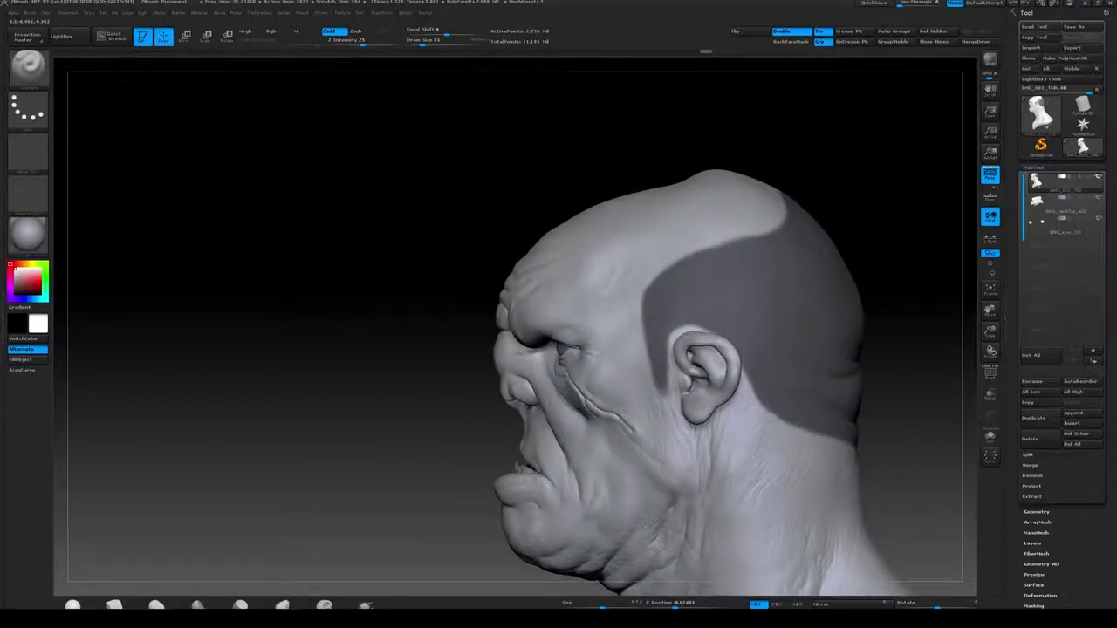
{"action": "mouse_move", "coordinate": [653, 299]}
{"action": "left_mouse_down", "text": "ctrl"}
{"action": "mouse_move", "coordinate": [680, 270]}
{"action": "mouse_move", "coordinate": [655, 297]}
{"action": "left_mouse_up", "text": "ctrl"}
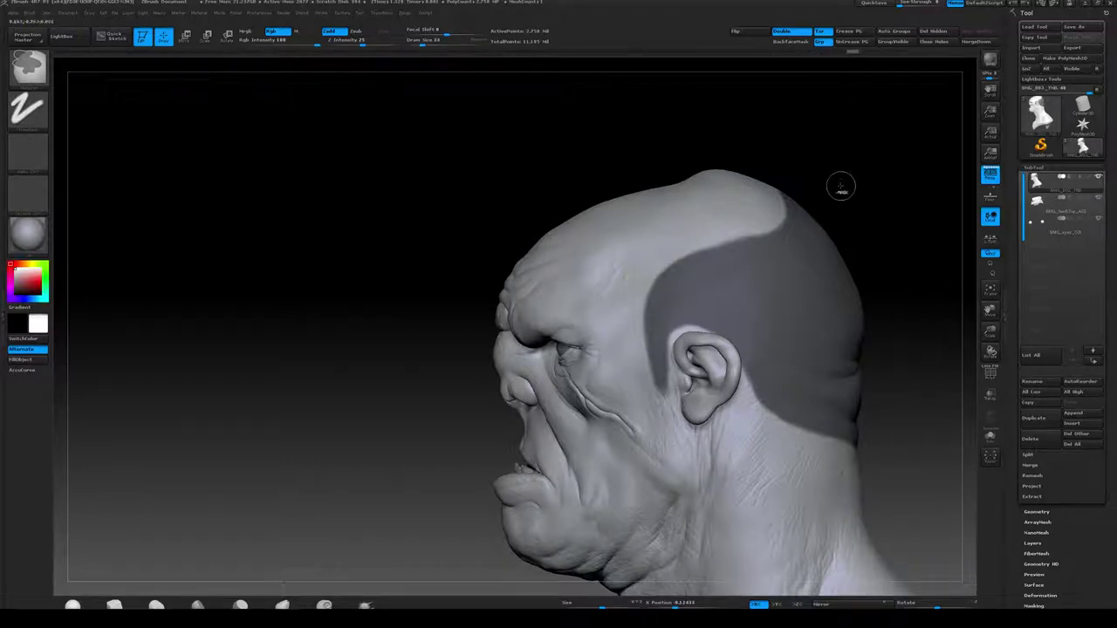
{"action": "left_click_drag", "start_coordinate": [876, 143], "coordinate": [881, 211], "text": "alt"}
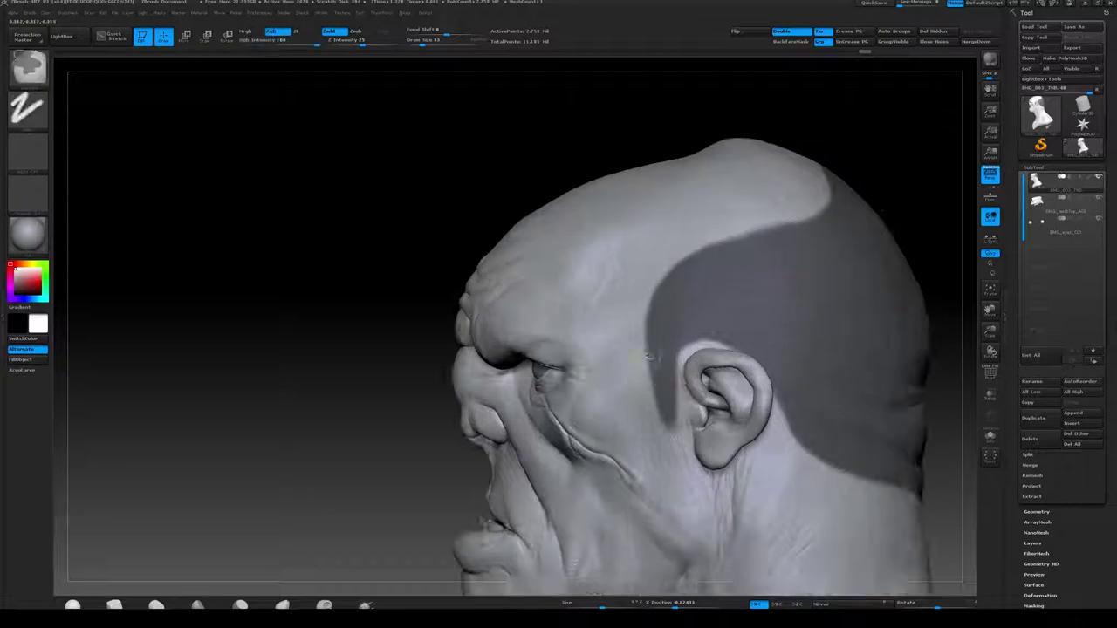
{"action": "left_click_drag", "start_coordinate": [668, 432], "coordinate": [644, 375], "text": "ctrl+alt"}
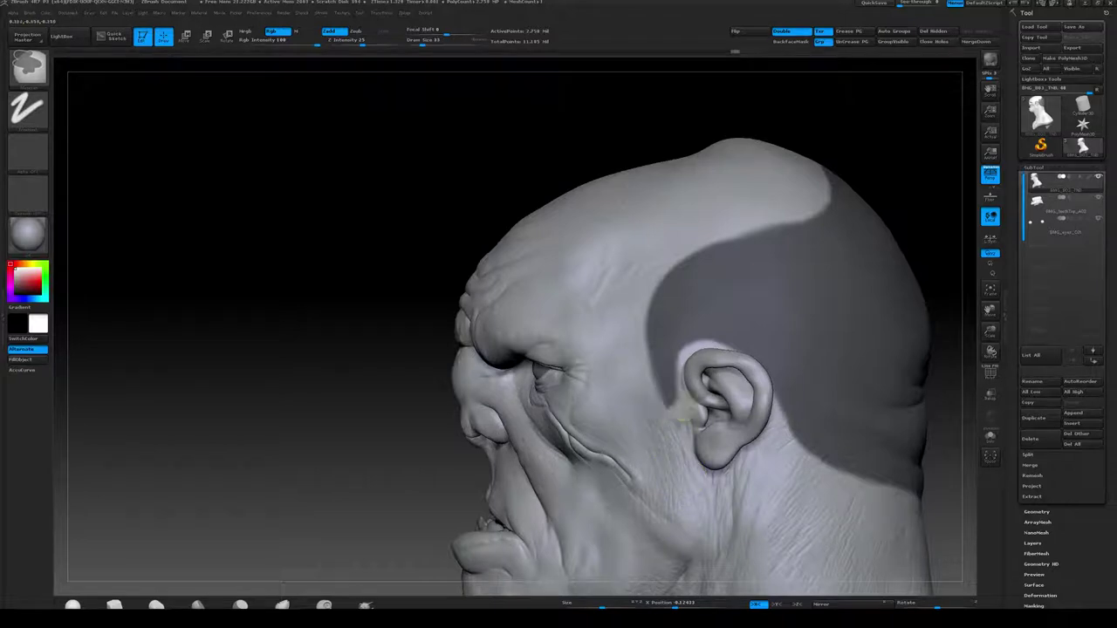
{"action": "mouse_move", "coordinate": [680, 365]}
{"action": "left_mouse_down", "text": "ctrl"}
{"action": "mouse_move", "coordinate": [674, 373]}
{"action": "mouse_move", "coordinate": [657, 356]}
{"action": "mouse_move", "coordinate": [669, 390]}
{"action": "left_mouse_up", "text": "ctrl"}
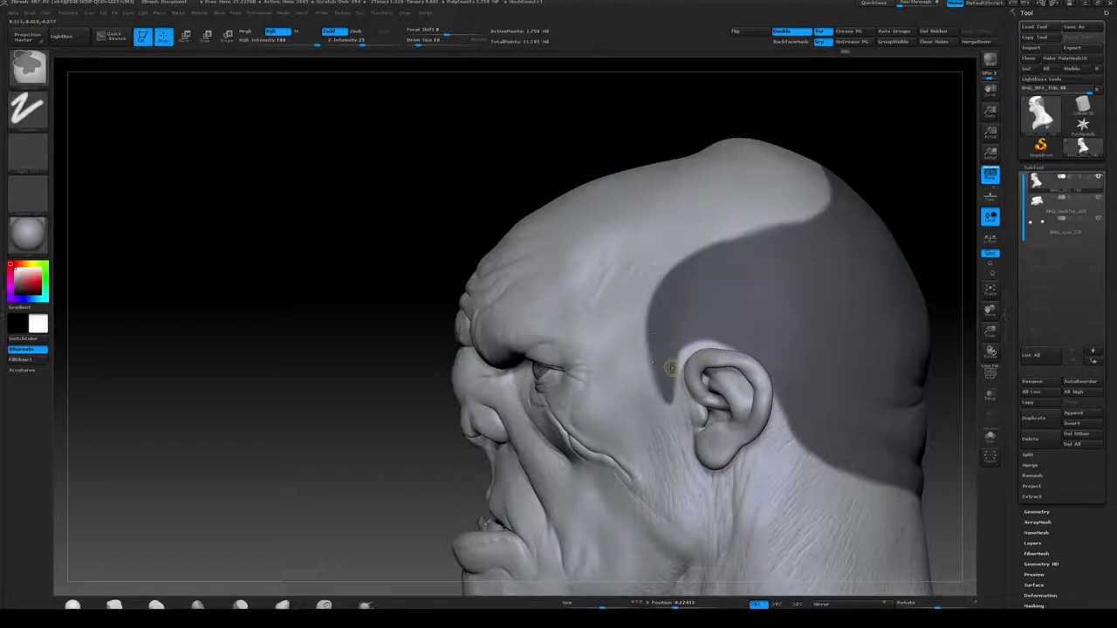
{"action": "left_click_drag", "start_coordinate": [683, 346], "coordinate": [678, 357], "text": "ctrl"}
{"action": "key", "text": "s"}
{"action": "left_click_drag", "start_coordinate": [677, 359], "coordinate": [681, 358]}
{"action": "left_click", "coordinate": [756, 313], "text": "ctrl"}
Fill the mask gap between the top of the ear and the sideburn, undoing one stroke and repainting it
{"action": "left_click_drag", "start_coordinate": [899, 162], "coordinate": [777, 196], "text": "alt"}
{"action": "left_click_drag", "start_coordinate": [864, 190], "coordinate": [761, 101]}
{"action": "left_click_drag", "start_coordinate": [701, 168], "coordinate": [748, 349], "text": "alt"}
{"action": "left_click_drag", "start_coordinate": [748, 349], "coordinate": [747, 248], "text": "alt"}
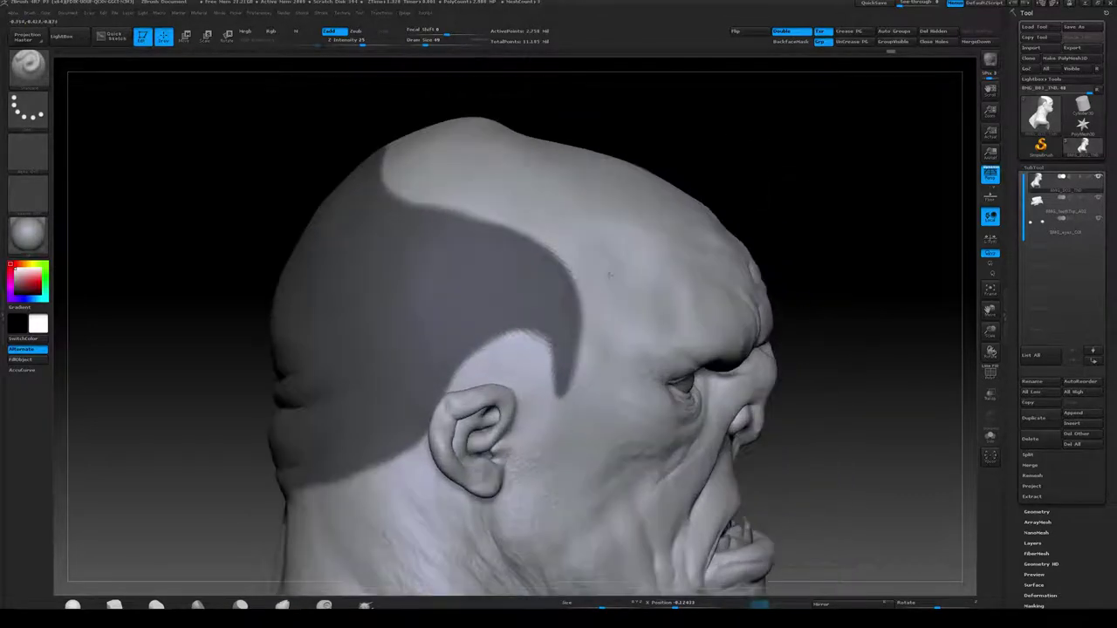
{"action": "left_click_drag", "start_coordinate": [717, 176], "coordinate": [705, 223]}
{"action": "left_click_drag", "start_coordinate": [463, 515], "coordinate": [517, 469], "text": "ctrl"}
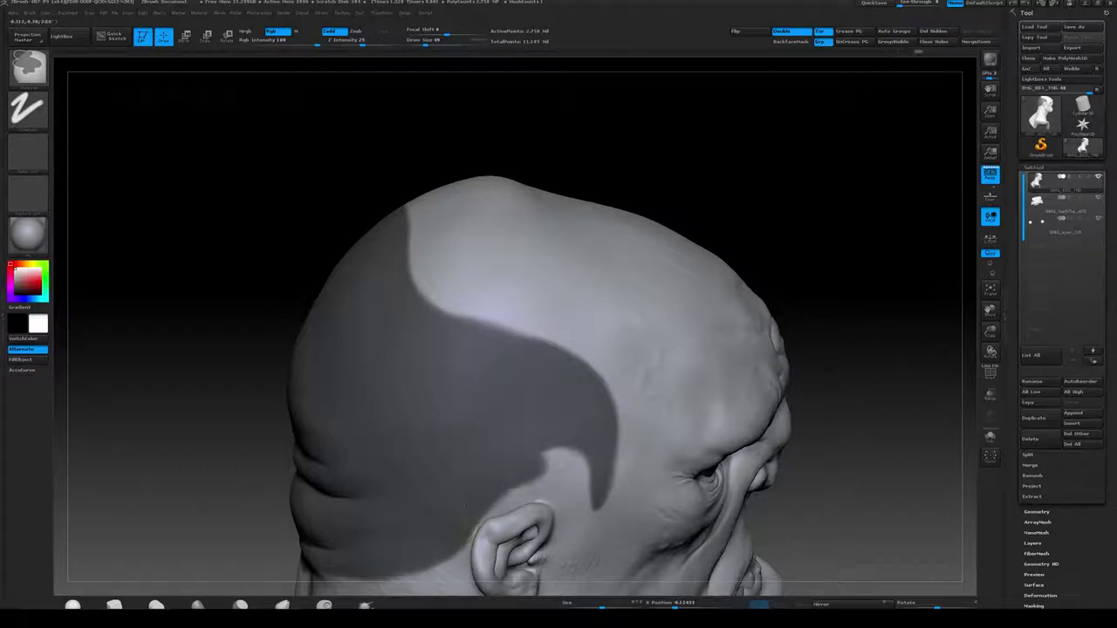
{"action": "key", "text": "ctrl+z"}
{"action": "mouse_move", "coordinate": [529, 462]}
{"action": "left_mouse_down", "text": "ctrl"}
{"action": "mouse_move", "coordinate": [580, 488]}
{"action": "mouse_move", "coordinate": [579, 471]}
{"action": "left_mouse_up", "text": "ctrl"}
Extend the sideburn mask down in front of the ear and taper it to a smooth point
{"action": "mouse_move", "coordinate": [864, 307]}
{"action": "left_mouse_down"}
{"action": "mouse_move", "coordinate": [839, 295]}
{"action": "mouse_move", "coordinate": [795, 213]}
{"action": "left_mouse_up"}
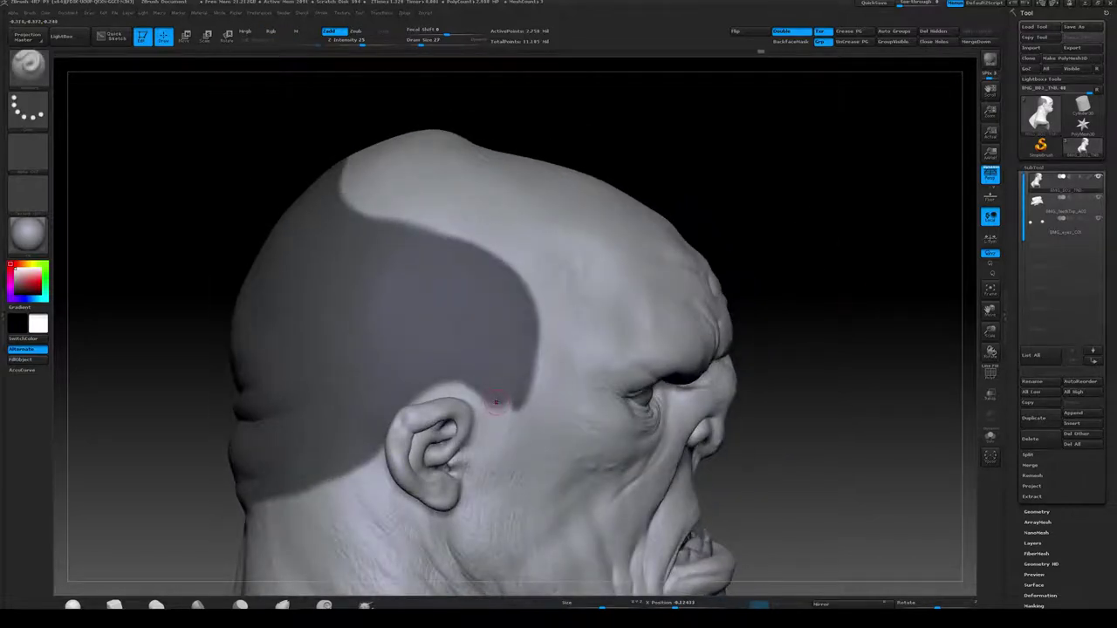
{"action": "key", "text": "ctrl"}
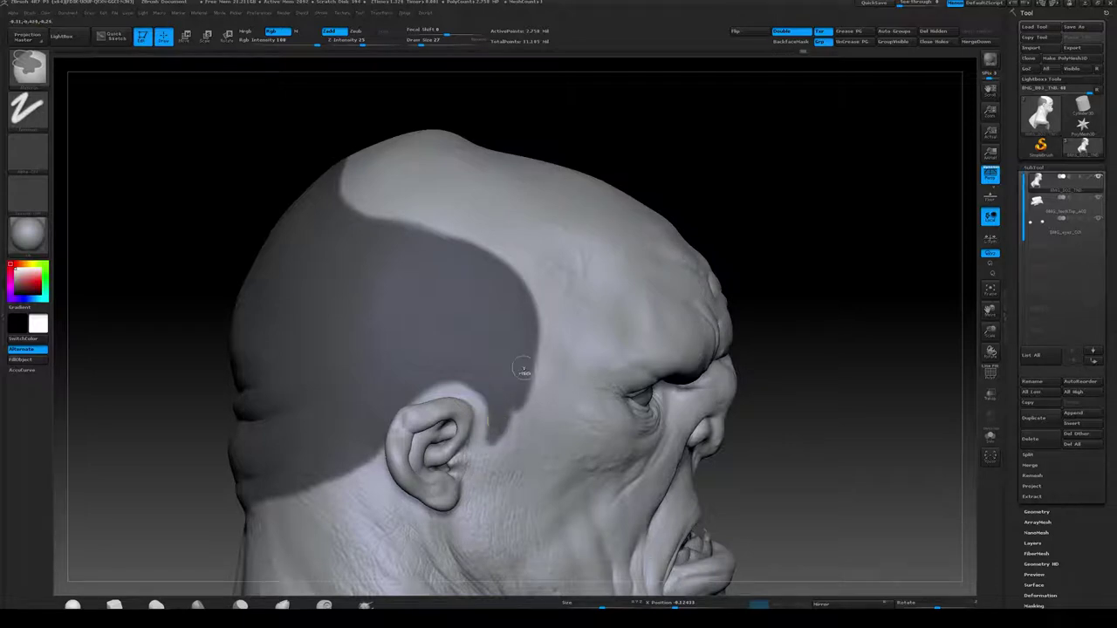
{"action": "left_click_drag", "start_coordinate": [522, 389], "coordinate": [508, 421], "text": "ctrl"}
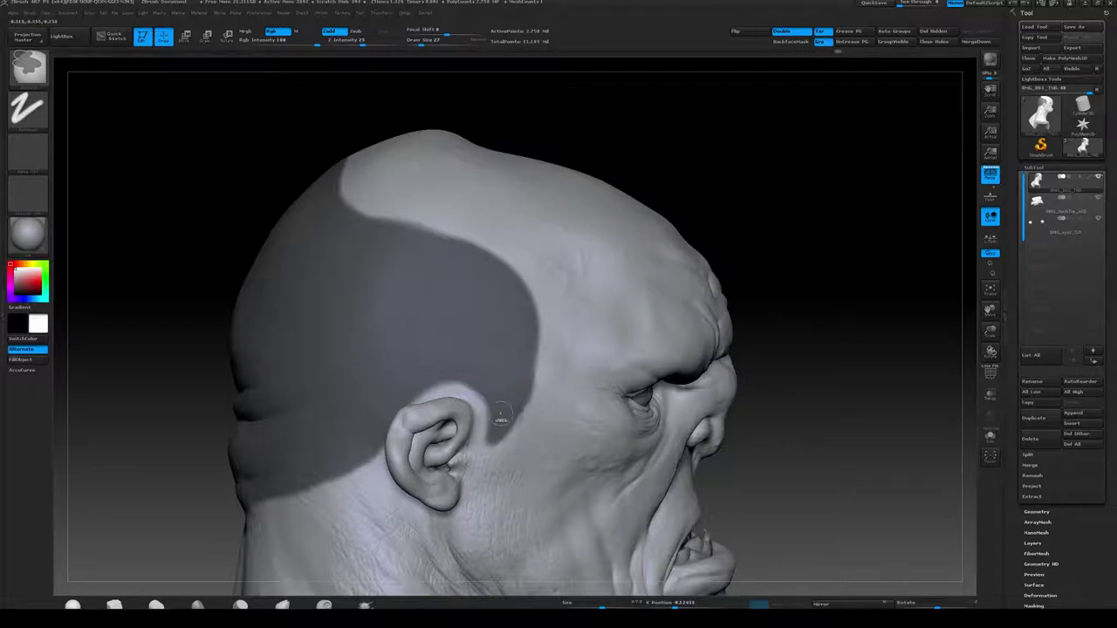
{"action": "left_click_drag", "start_coordinate": [518, 377], "coordinate": [498, 425], "text": "ctrl"}
Enlarge the brush and trim the mask's upper hairline into a smooth curve from the crown down to the temple
{"action": "left_click_drag", "start_coordinate": [773, 222], "coordinate": [736, 229], "text": "alt"}
{"action": "mouse_move", "coordinate": [838, 188]}
{"action": "left_mouse_down"}
{"action": "mouse_move", "coordinate": [751, 166]}
{"action": "mouse_move", "coordinate": [755, 197]}
{"action": "left_mouse_up"}
{"action": "left_click_drag", "start_coordinate": [755, 198], "coordinate": [704, 214]}
{"action": "left_click_drag", "start_coordinate": [635, 239], "coordinate": [730, 236]}
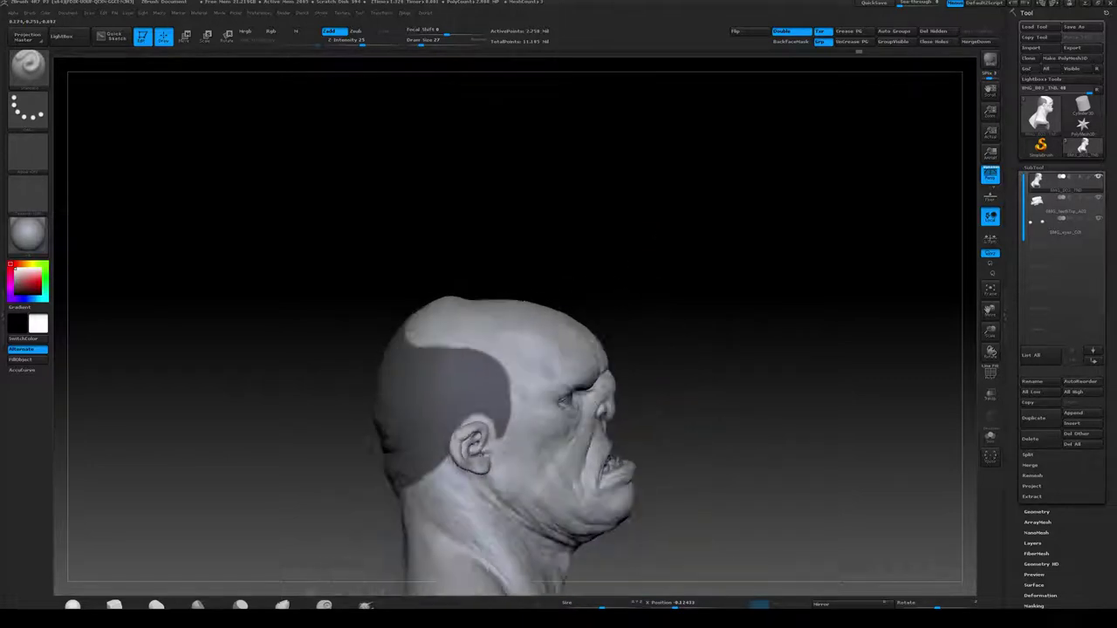
{"action": "left_click_drag", "start_coordinate": [602, 240], "coordinate": [645, 187]}
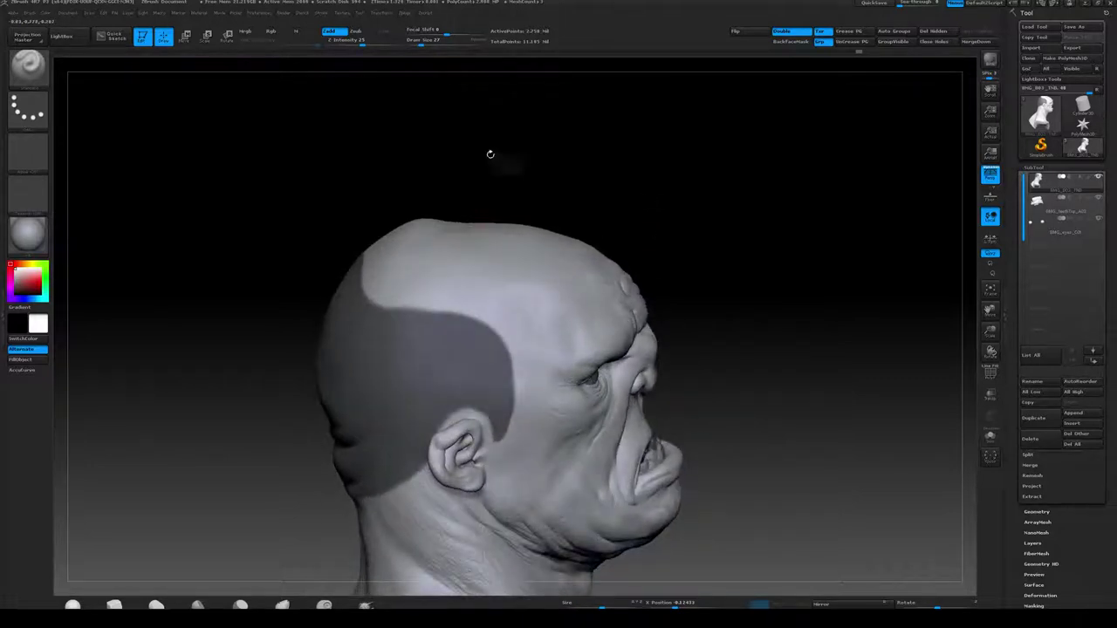
{"action": "left_click_drag", "start_coordinate": [489, 152], "coordinate": [471, 164]}
{"action": "key", "text": "bracketright"}
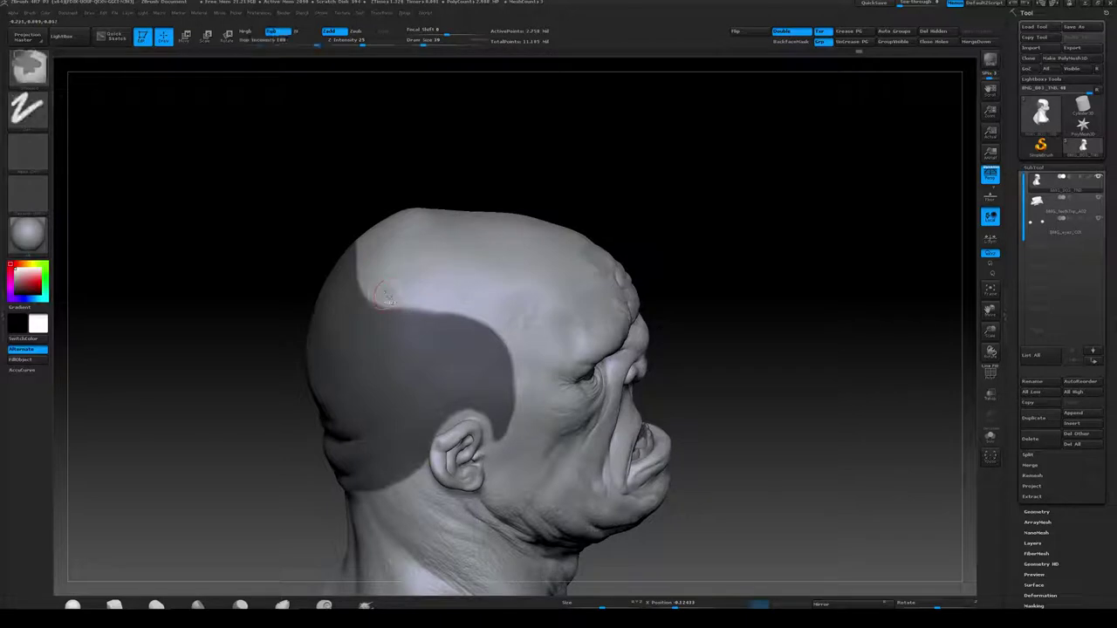
{"action": "mouse_move", "coordinate": [397, 308]}
{"action": "left_mouse_down"}
{"action": "mouse_move", "coordinate": [506, 330]}
{"action": "mouse_move", "coordinate": [434, 307]}
{"action": "mouse_move", "coordinate": [447, 321]}
{"action": "left_mouse_up"}
{"action": "key", "text": "ctrl+z"}
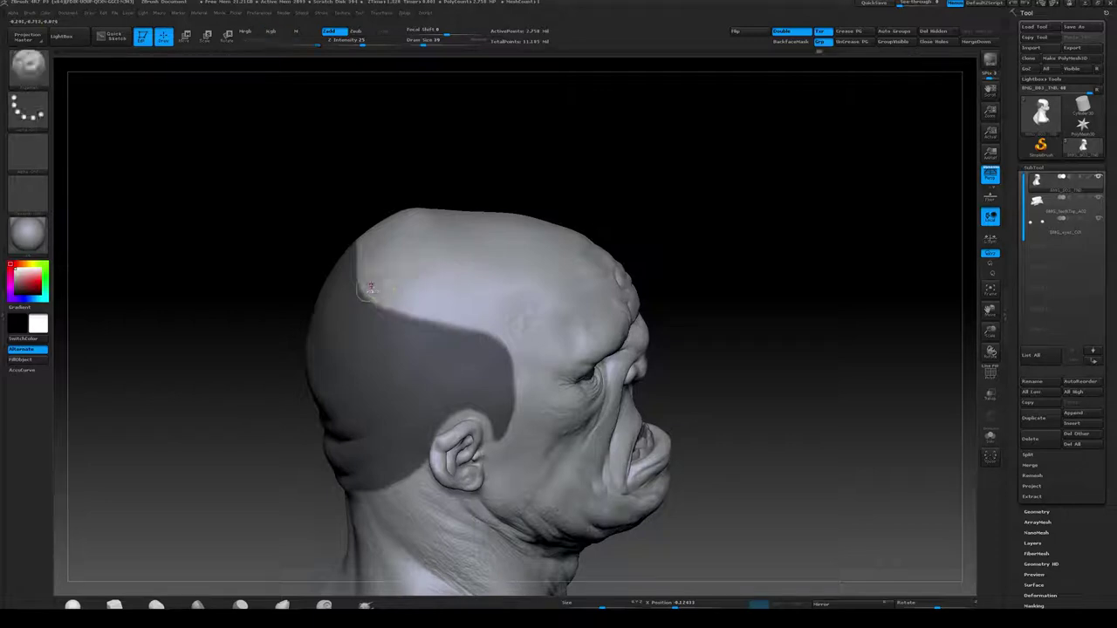
{"action": "left_click_drag", "start_coordinate": [373, 287], "coordinate": [447, 315], "text": "ctrl+alt"}
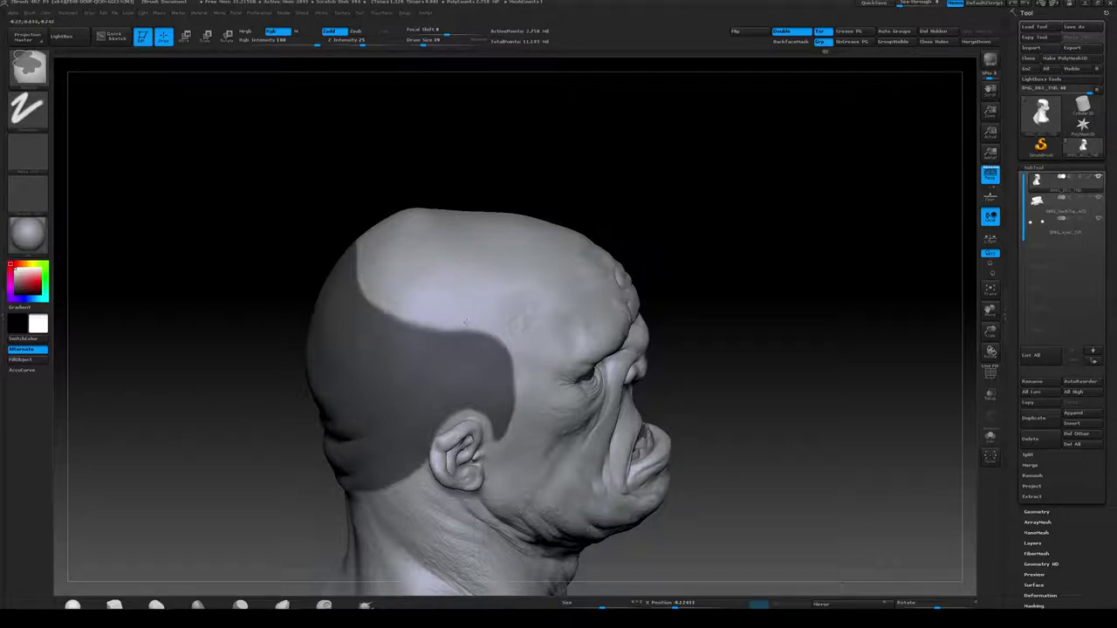
Examine the masked hair region from the side, back and front of the bust
{"action": "left_click_drag", "start_coordinate": [588, 201], "coordinate": [641, 192]}
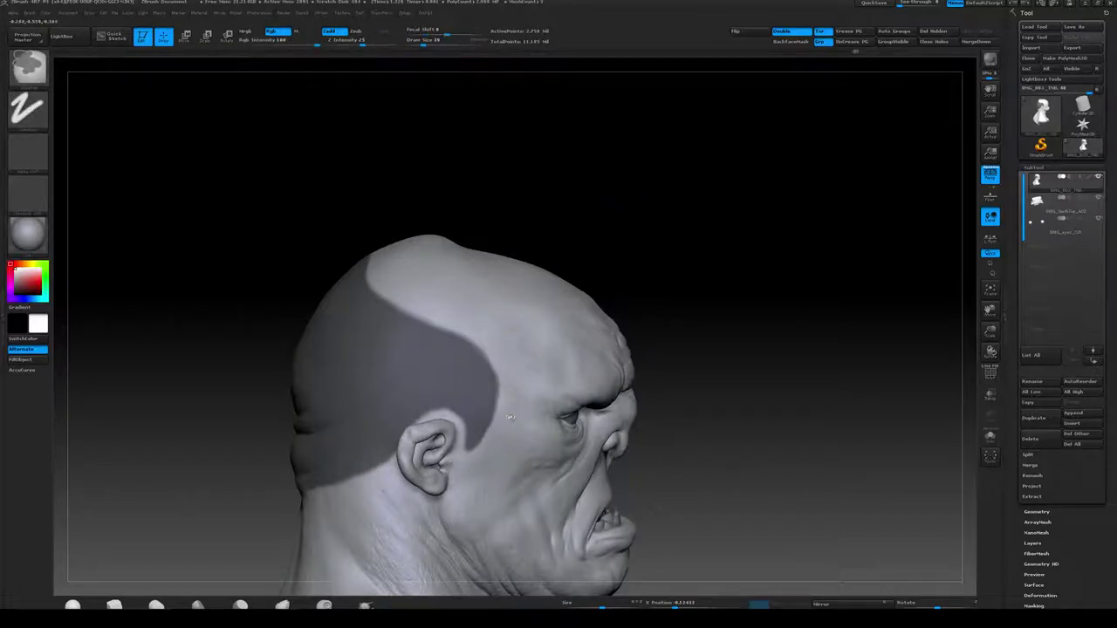
{"action": "mouse_move", "coordinate": [714, 234]}
{"action": "left_mouse_down", "text": "alt"}
{"action": "mouse_move", "coordinate": [703, 254]}
{"action": "mouse_move", "coordinate": [725, 169]}
{"action": "mouse_move", "coordinate": [693, 165]}
{"action": "mouse_move", "coordinate": [770, 159]}
{"action": "mouse_move", "coordinate": [736, 169]}
{"action": "mouse_move", "coordinate": [715, 197]}
{"action": "mouse_move", "coordinate": [738, 201]}
{"action": "mouse_move", "coordinate": [728, 225]}
{"action": "left_mouse_up", "text": "alt"}
{"action": "key", "text": "ctrl"}
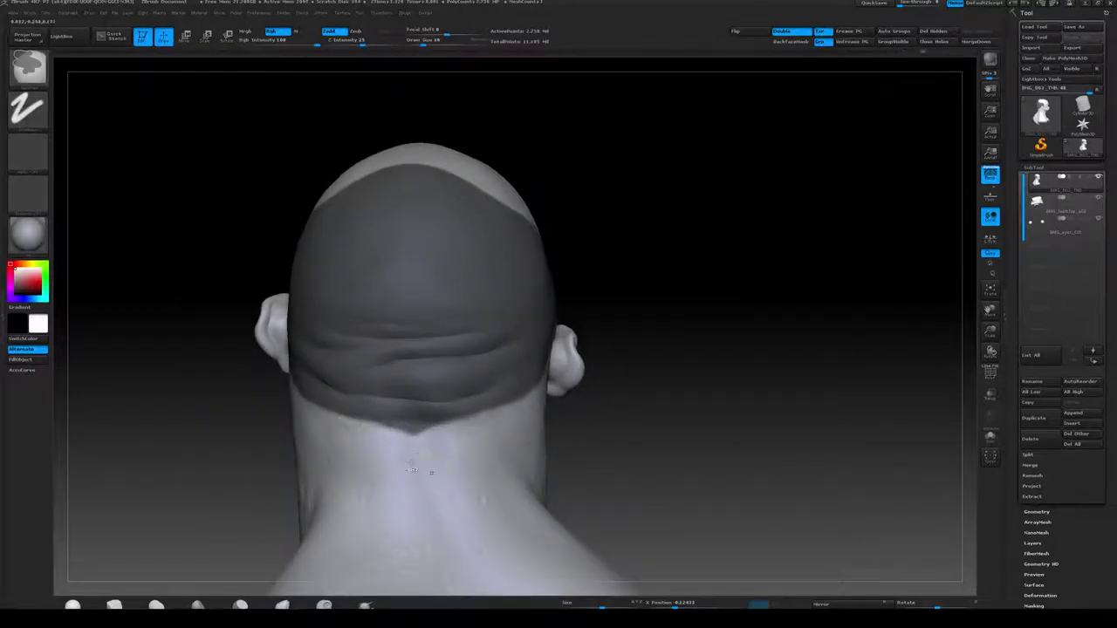
{"action": "mouse_move", "coordinate": [773, 305]}
{"action": "left_mouse_down"}
{"action": "mouse_move", "coordinate": [764, 245]}
{"action": "mouse_move", "coordinate": [723, 254]}
{"action": "mouse_move", "coordinate": [723, 287]}
{"action": "mouse_move", "coordinate": [728, 299]}
{"action": "mouse_move", "coordinate": [726, 264]}
{"action": "mouse_move", "coordinate": [733, 277]}
{"action": "mouse_move", "coordinate": [749, 228]}
{"action": "mouse_move", "coordinate": [586, 232]}
{"action": "mouse_move", "coordinate": [690, 236]}
{"action": "left_mouse_up"}
{"action": "mouse_move", "coordinate": [816, 240]}
{"action": "left_mouse_down"}
{"action": "mouse_move", "coordinate": [761, 246]}
{"action": "mouse_move", "coordinate": [807, 246]}
{"action": "mouse_move", "coordinate": [759, 236]}
{"action": "mouse_move", "coordinate": [770, 267]}
{"action": "mouse_move", "coordinate": [751, 239]}
{"action": "mouse_move", "coordinate": [737, 293]}
{"action": "left_mouse_up"}
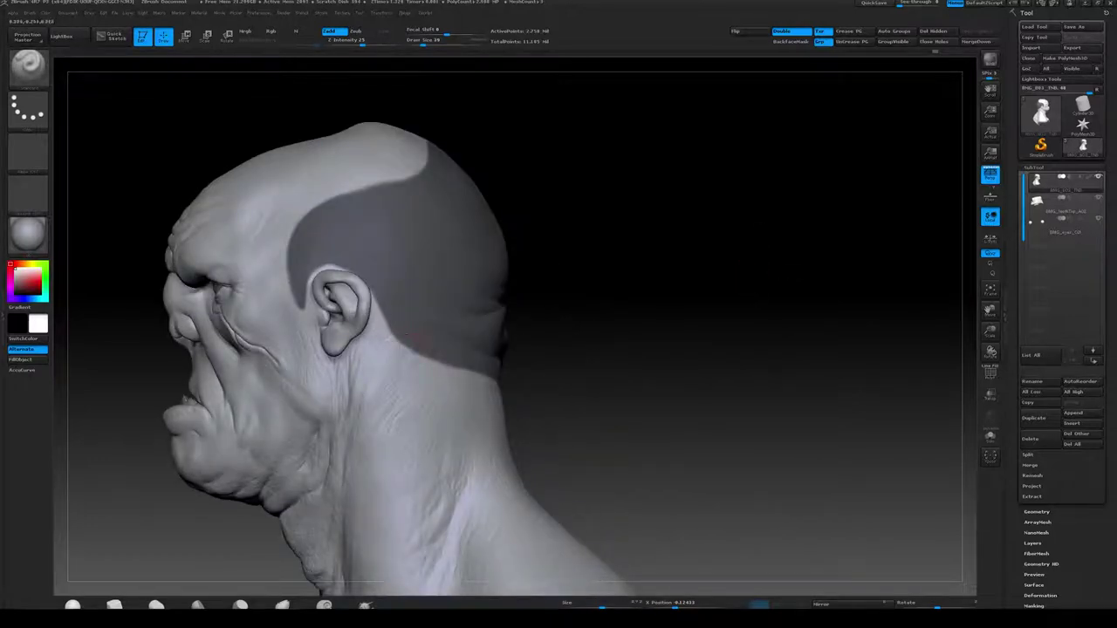
{"action": "left_click_drag", "start_coordinate": [639, 417], "coordinate": [359, 406]}
{"action": "left_click_drag", "start_coordinate": [613, 346], "coordinate": [558, 310], "text": "alt"}
{"action": "left_click_drag", "start_coordinate": [649, 291], "coordinate": [401, 275], "text": "alt"}
{"action": "left_click_drag", "start_coordinate": [707, 299], "coordinate": [559, 292]}
{"action": "left_click_drag", "start_coordinate": [721, 267], "coordinate": [860, 262]}
{"action": "left_click_drag", "start_coordinate": [713, 242], "coordinate": [785, 244]}
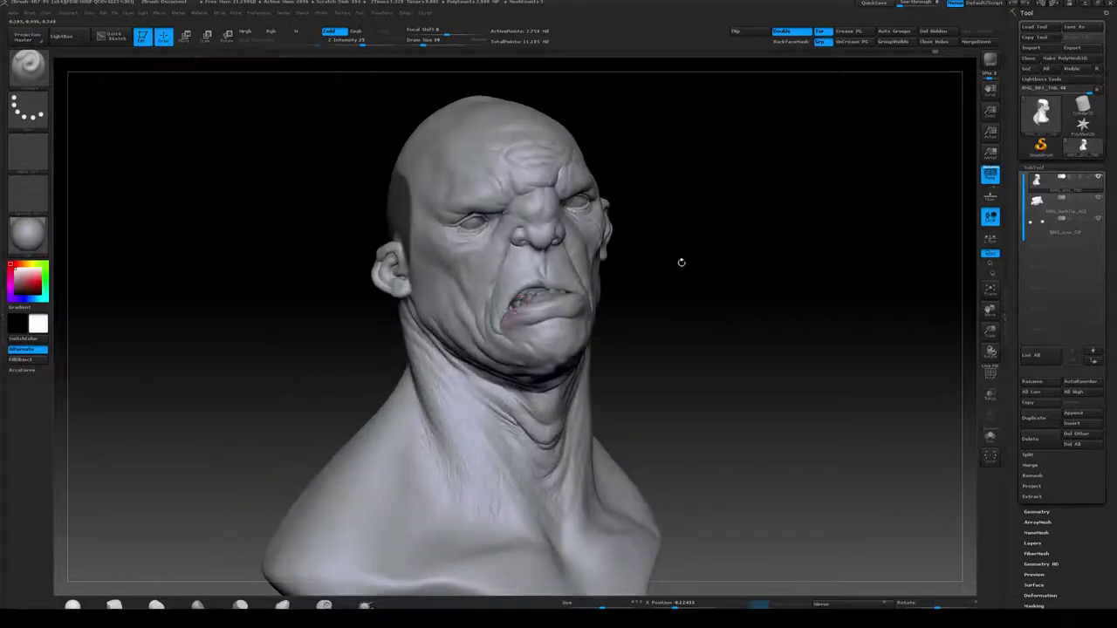
{"action": "left_click_drag", "start_coordinate": [680, 229], "coordinate": [563, 264]}
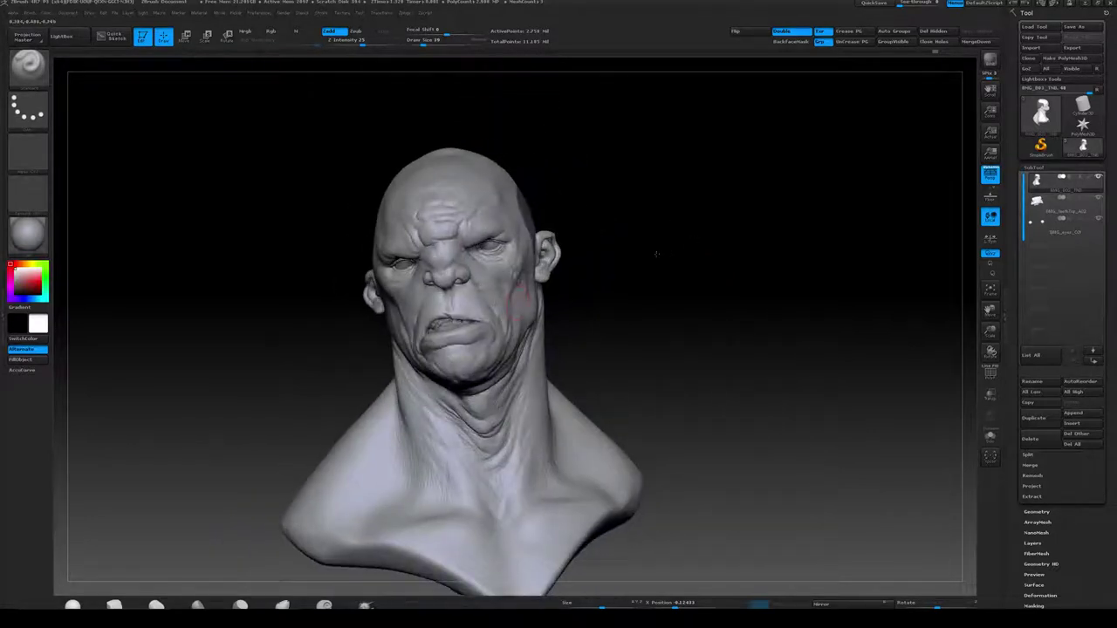
{"action": "left_click_drag", "start_coordinate": [656, 254], "coordinate": [471, 249]}
{"action": "left_click_drag", "start_coordinate": [638, 221], "coordinate": [580, 226]}
{"action": "left_click_drag", "start_coordinate": [645, 235], "coordinate": [656, 286], "text": "alt"}
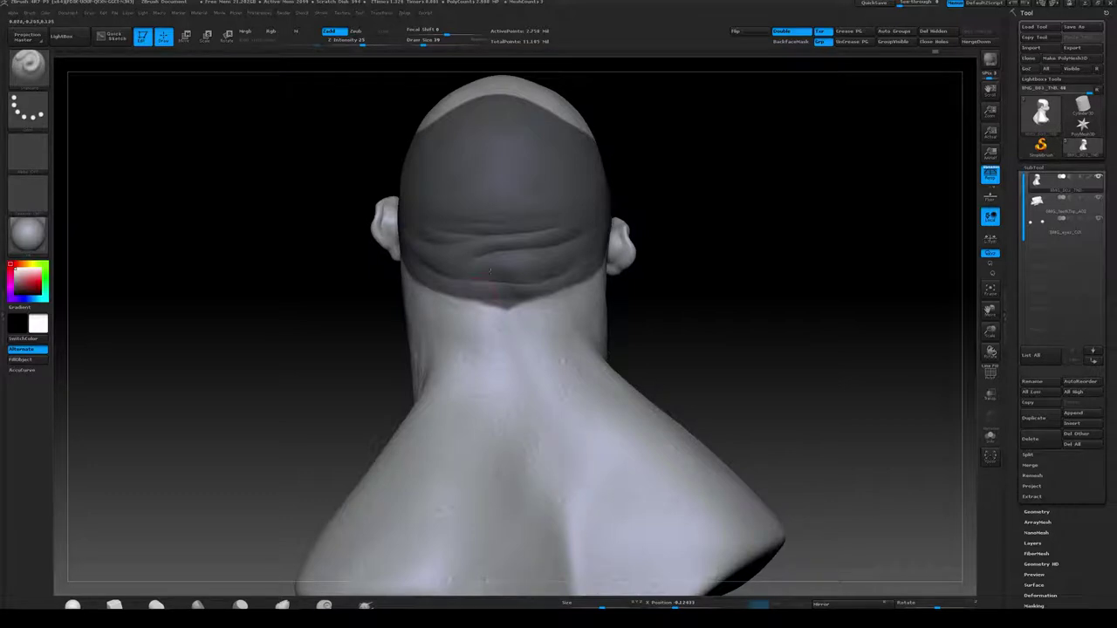
{"action": "left_click_drag", "start_coordinate": [759, 289], "coordinate": [732, 291], "text": "alt"}
{"action": "left_click_drag", "start_coordinate": [654, 290], "coordinate": [725, 278]}
{"action": "left_click_drag", "start_coordinate": [615, 175], "coordinate": [656, 172]}
{"action": "mouse_move", "coordinate": [641, 131]}
{"action": "left_mouse_down", "text": "alt"}
{"action": "mouse_move", "coordinate": [680, 268]}
{"action": "mouse_move", "coordinate": [724, 262]}
{"action": "mouse_move", "coordinate": [671, 259]}
{"action": "mouse_move", "coordinate": [658, 274]}
{"action": "mouse_move", "coordinate": [683, 267]}
{"action": "mouse_move", "coordinate": [624, 275]}
{"action": "mouse_move", "coordinate": [698, 271]}
{"action": "mouse_move", "coordinate": [700, 260]}
{"action": "left_mouse_up", "text": "alt"}
{"action": "mouse_move", "coordinate": [542, 313]}
{"action": "left_mouse_down", "text": "alt"}
{"action": "mouse_move", "coordinate": [643, 273]}
{"action": "mouse_move", "coordinate": [722, 206]}
{"action": "mouse_move", "coordinate": [705, 216]}
{"action": "mouse_move", "coordinate": [738, 241]}
{"action": "mouse_move", "coordinate": [644, 212]}
{"action": "left_mouse_up", "text": "alt"}
Turn the masked hair region into its own polygroup, clear the mask and display the polyframe to check the group around the head
{"action": "key", "text": "shift"}
{"action": "mouse_move", "coordinate": [623, 262]}
{"action": "left_mouse_down", "text": "ctrl"}
{"action": "mouse_move", "coordinate": [644, 242]}
{"action": "mouse_move", "coordinate": [714, 230]}
{"action": "mouse_move", "coordinate": [828, 244]}
{"action": "mouse_move", "coordinate": [740, 229]}
{"action": "mouse_move", "coordinate": [738, 172]}
{"action": "mouse_move", "coordinate": [717, 180]}
{"action": "left_mouse_up", "text": "ctrl"}
{"action": "key", "text": "shift+f"}
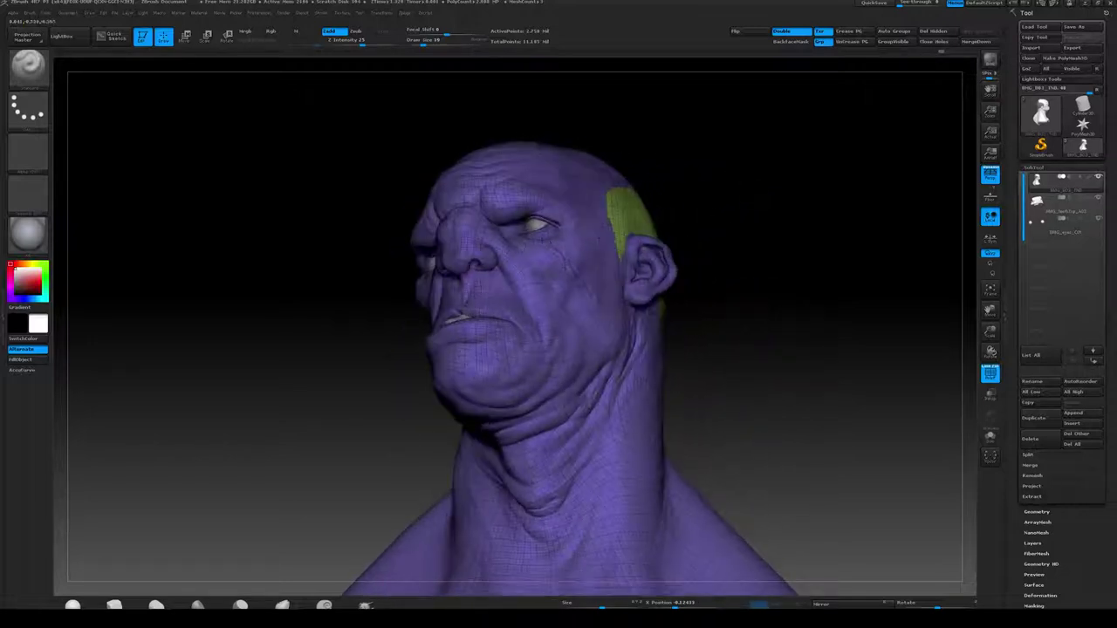
{"action": "left_click_drag", "start_coordinate": [758, 231], "coordinate": [719, 254]}
{"action": "left_click_drag", "start_coordinate": [703, 188], "coordinate": [698, 228]}
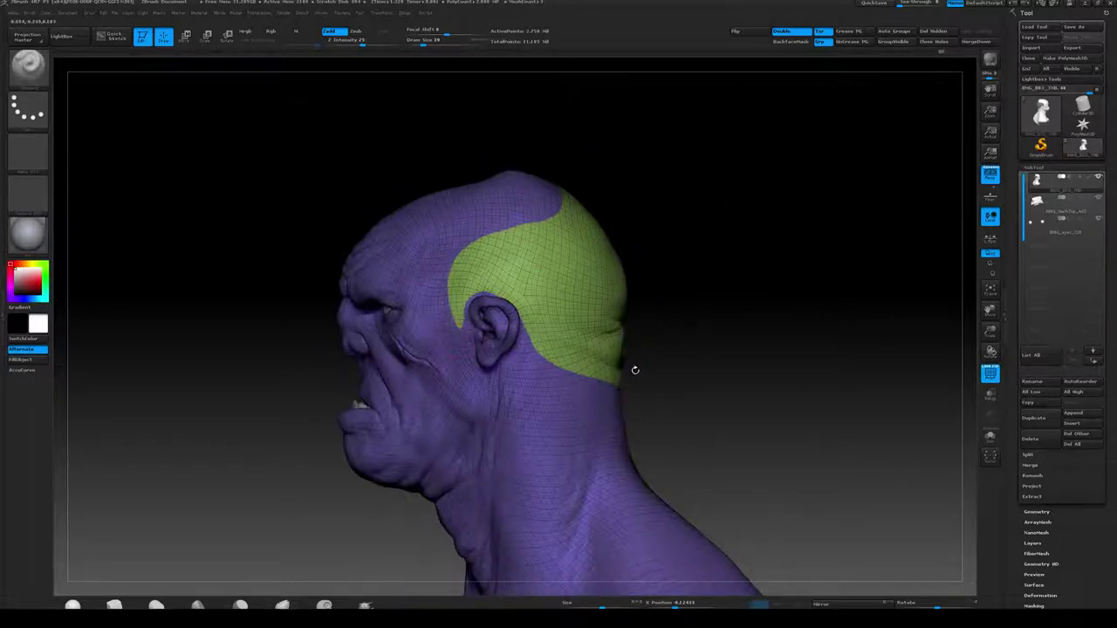
{"action": "mouse_move", "coordinate": [671, 208]}
{"action": "left_mouse_down"}
{"action": "mouse_move", "coordinate": [559, 206]}
{"action": "mouse_move", "coordinate": [686, 187]}
{"action": "mouse_move", "coordinate": [677, 180]}
{"action": "mouse_move", "coordinate": [677, 262]}
{"action": "left_mouse_up"}
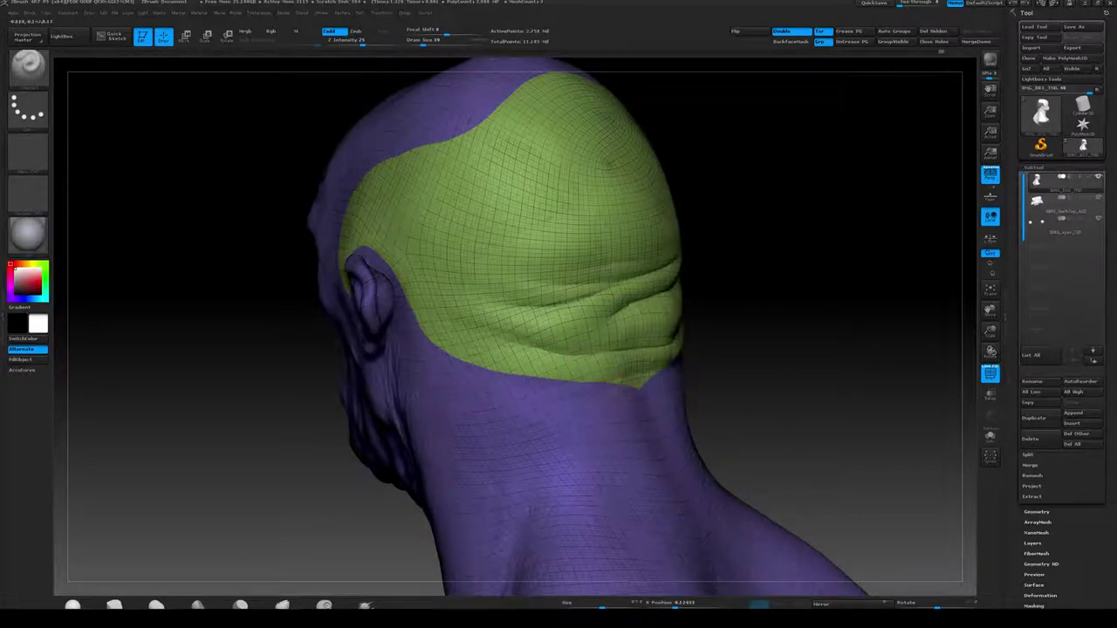
{"action": "left_click_drag", "start_coordinate": [737, 288], "coordinate": [747, 221]}
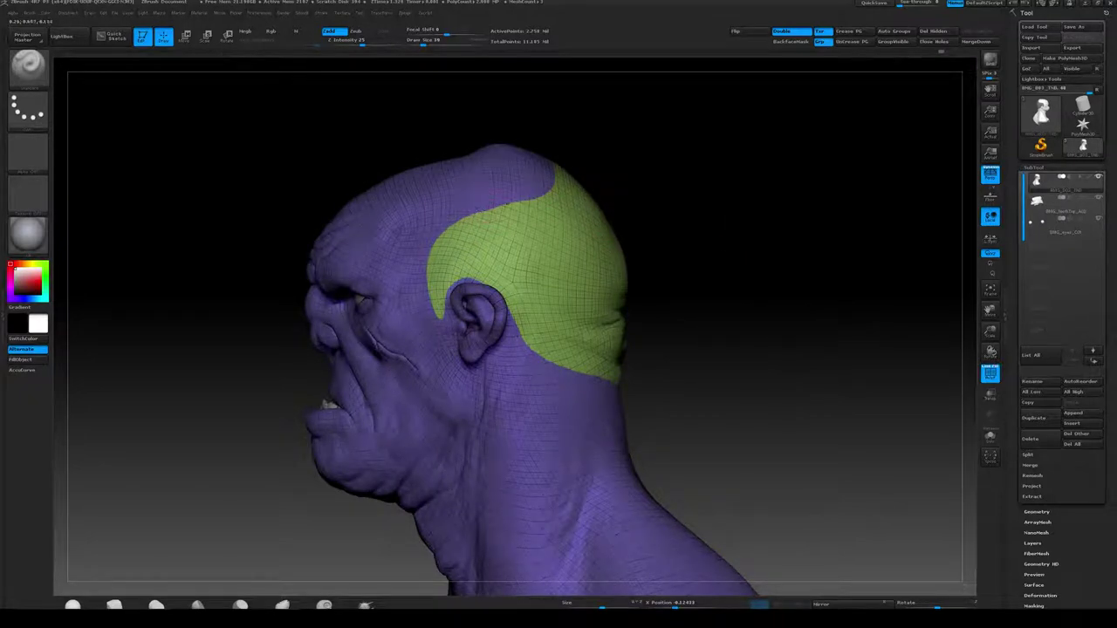
Duplicate the bust subtool and bake all sculpt layers on the first copy
{"action": "left_click_drag", "start_coordinate": [725, 229], "coordinate": [724, 196]}
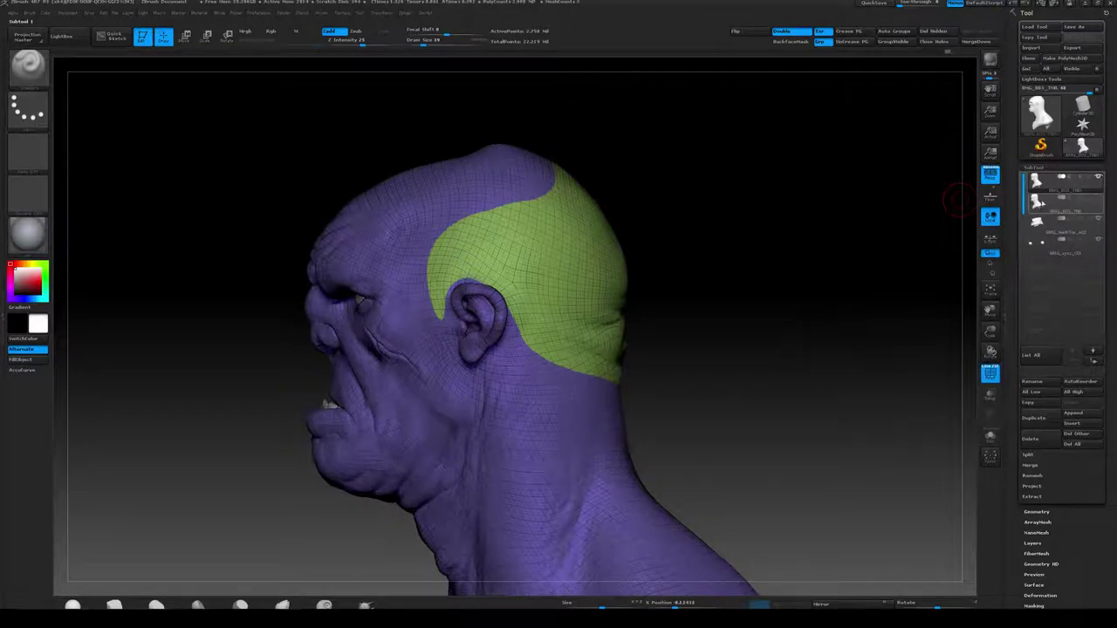
{"action": "left_click_drag", "start_coordinate": [749, 216], "coordinate": [770, 313]}
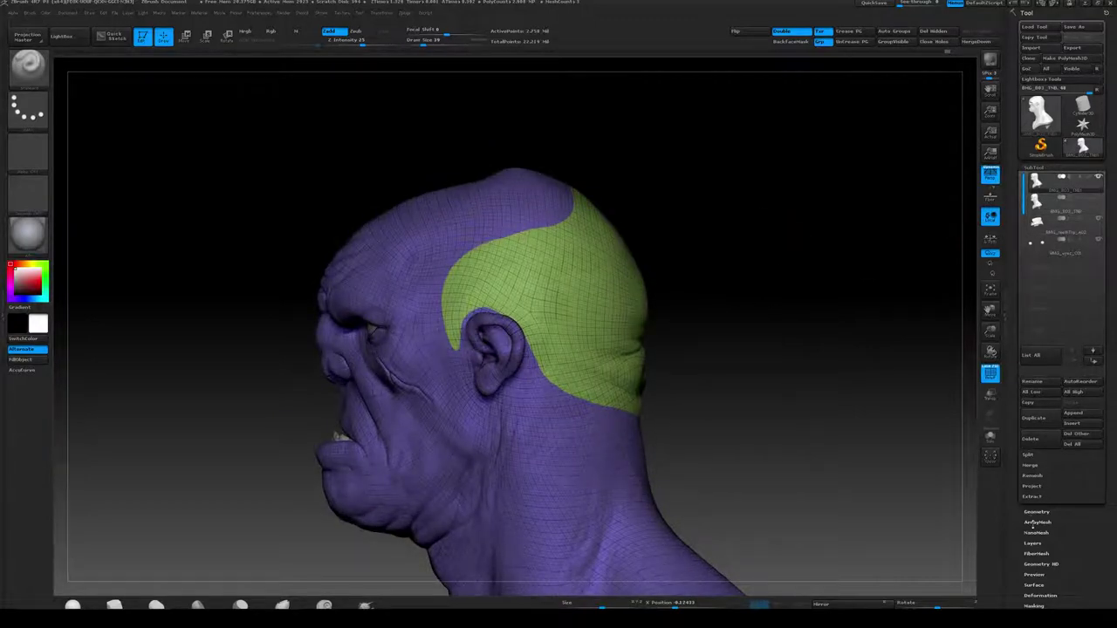
{"action": "left_click_drag", "start_coordinate": [1034, 541], "coordinate": [1034, 540]}
{"action": "left_click", "coordinate": [1032, 541]}
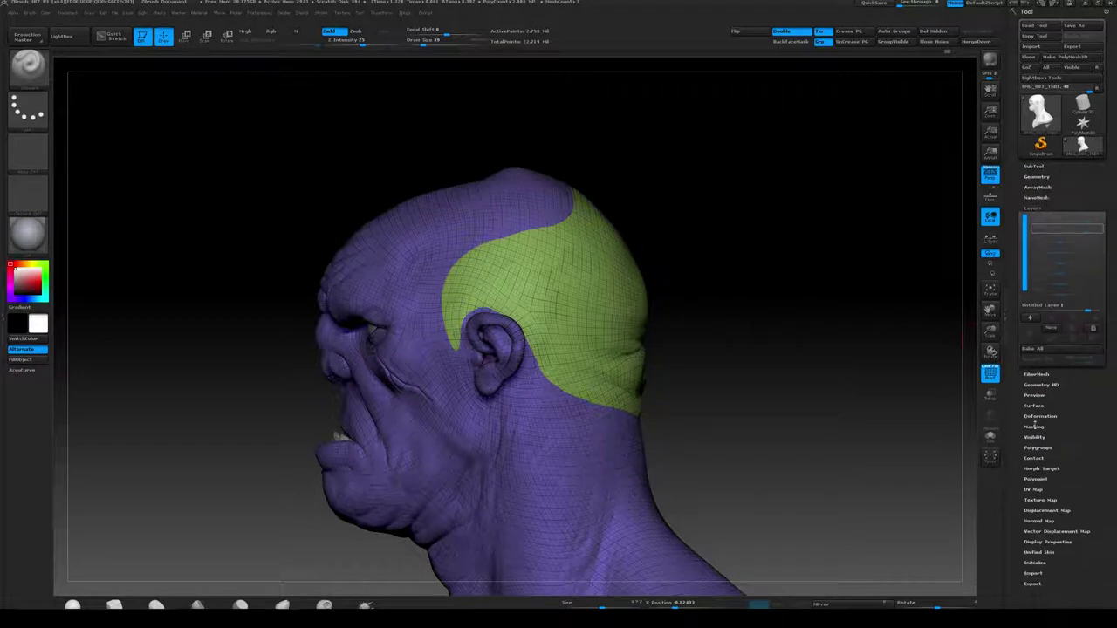
{"action": "left_click", "coordinate": [1038, 349]}
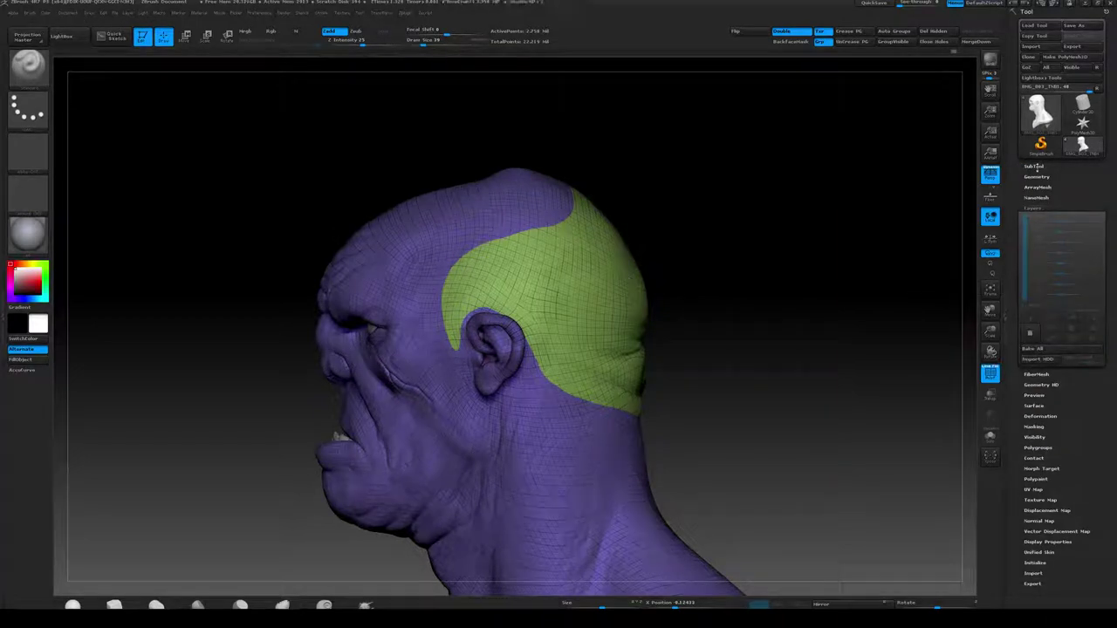
Select the second bust subtool and bake all of its sculpt layers
{"action": "left_click", "coordinate": [1035, 165]}
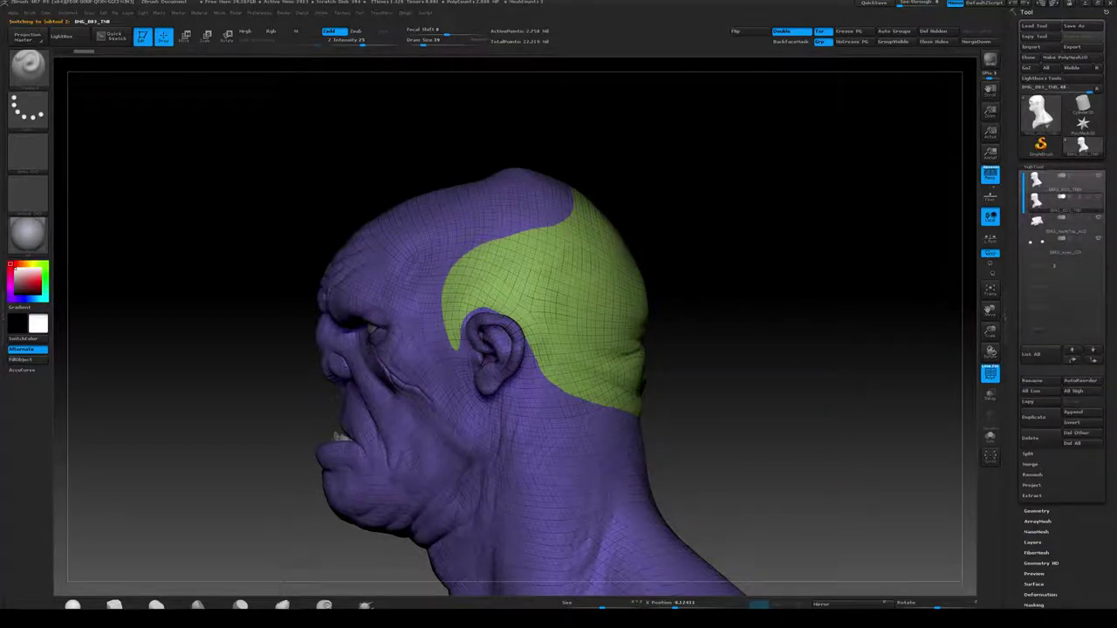
{"action": "left_click", "coordinate": [1033, 542]}
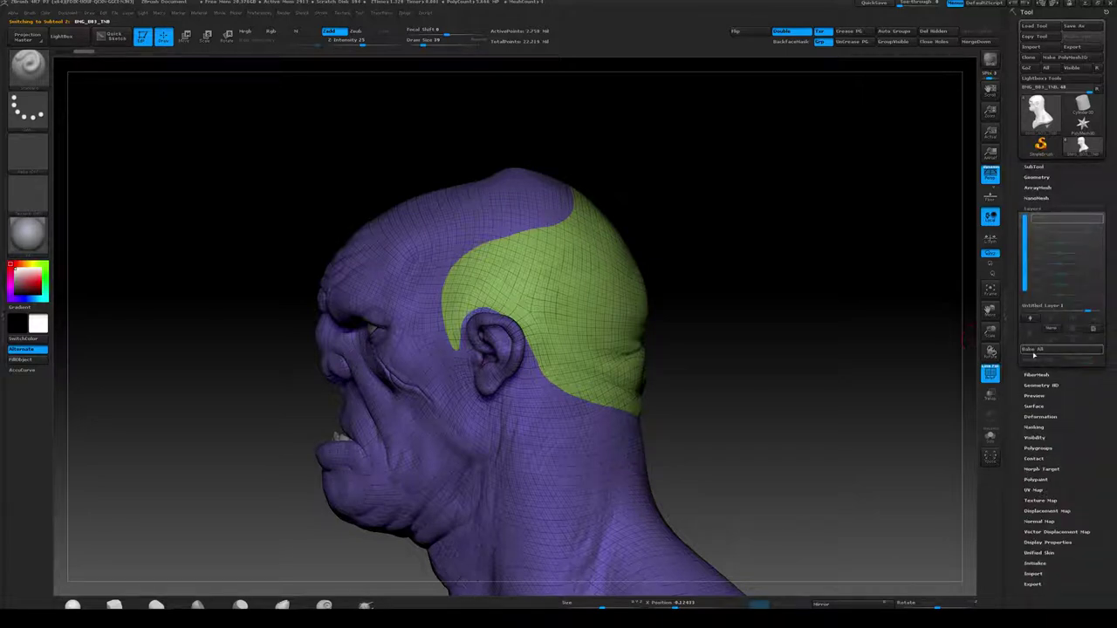
{"action": "left_click", "coordinate": [1030, 351]}
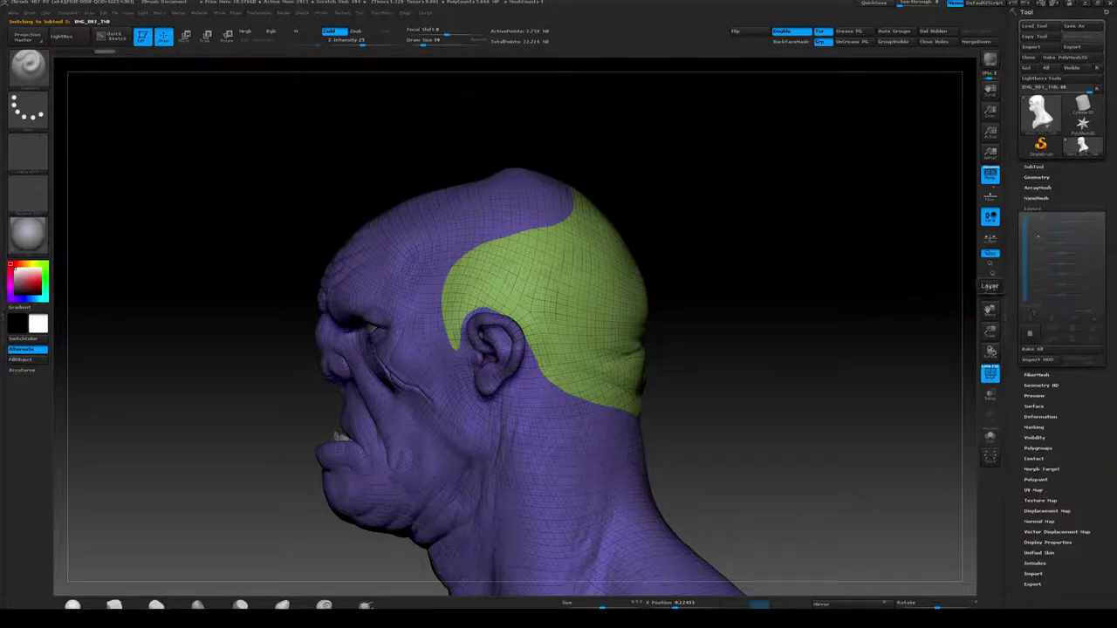
Return to the first bust subtool and delete its lower and higher subdivision levels
{"action": "left_click", "coordinate": [1033, 167]}
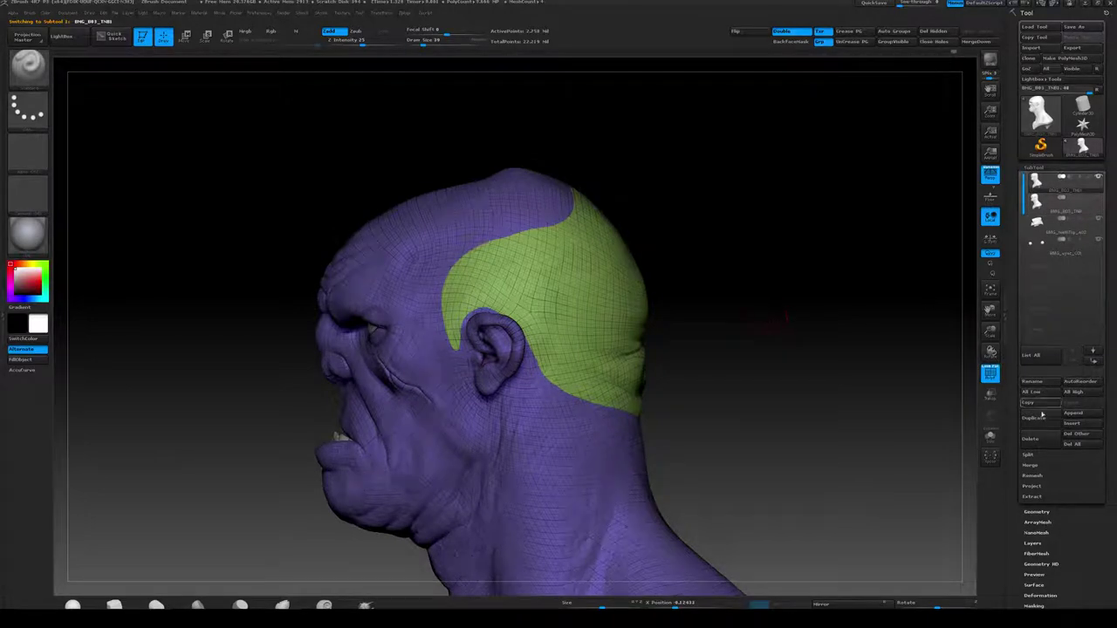
{"action": "left_click", "coordinate": [1035, 511]}
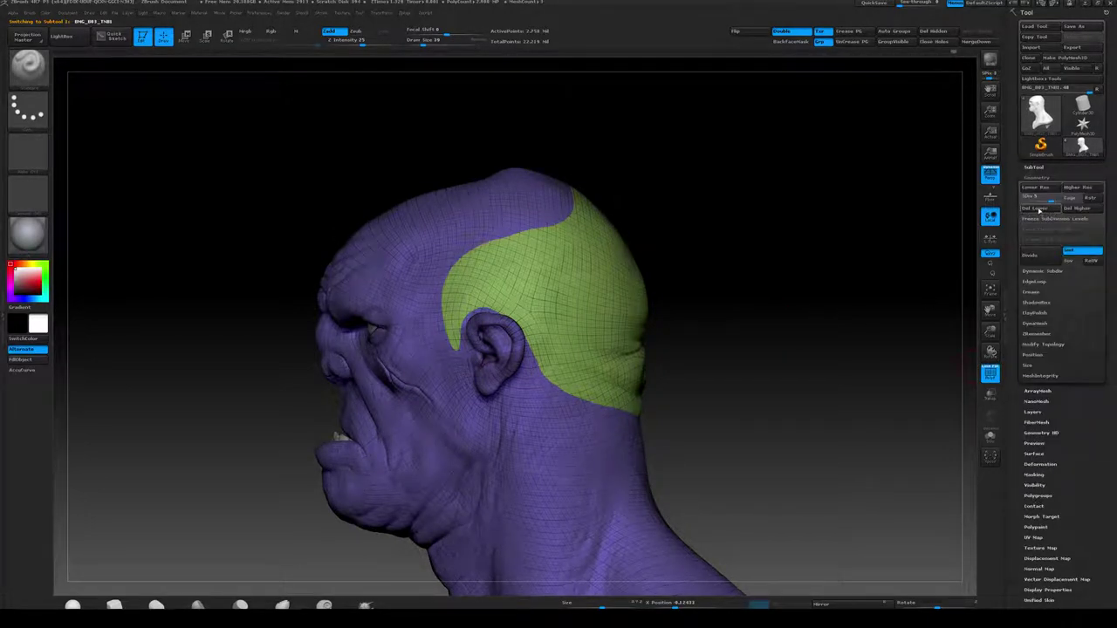
{"action": "left_click", "coordinate": [1065, 207]}
{"action": "left_click", "coordinate": [1073, 210]}
{"action": "left_click_drag", "start_coordinate": [803, 243], "coordinate": [865, 247]}
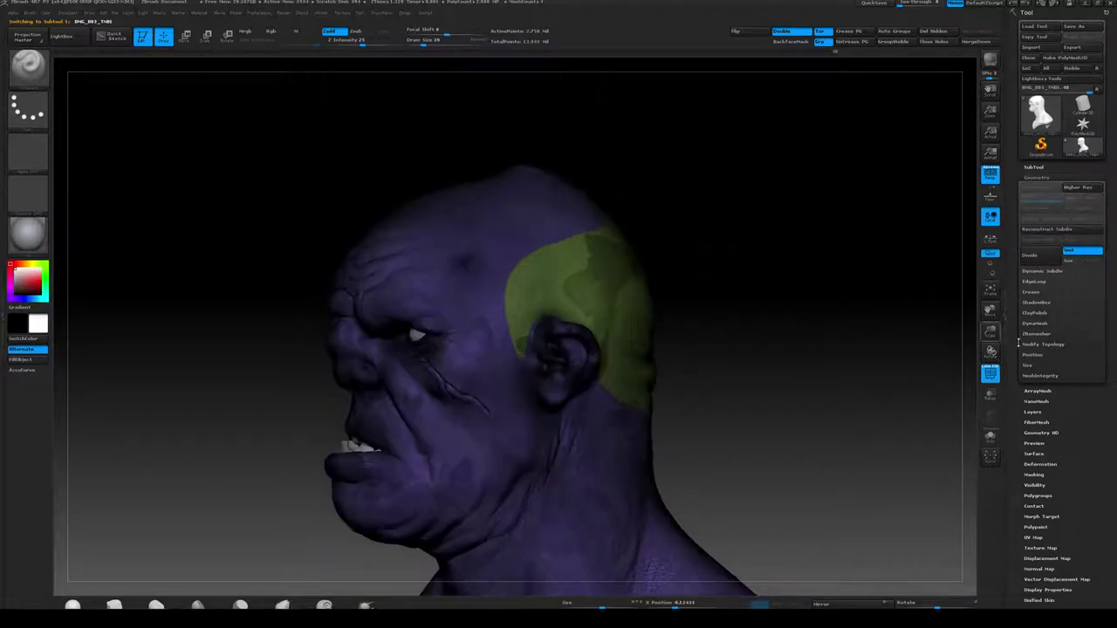
Isolate the hair polygroup of the bust and delete all the hidden geometry around it
{"action": "left_click", "coordinate": [986, 368]}
{"action": "mouse_move", "coordinate": [776, 319]}
{"action": "left_mouse_down"}
{"action": "mouse_move", "coordinate": [576, 327]}
{"action": "mouse_move", "coordinate": [788, 300]}
{"action": "mouse_move", "coordinate": [775, 300]}
{"action": "left_mouse_up"}
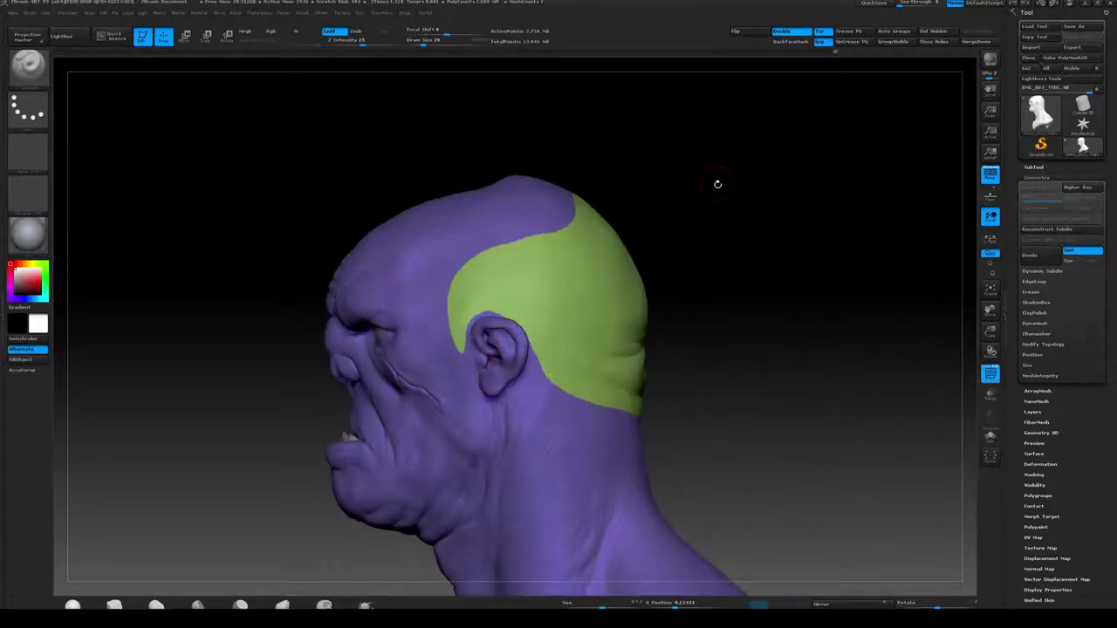
{"action": "key", "text": "ctrl+shift"}
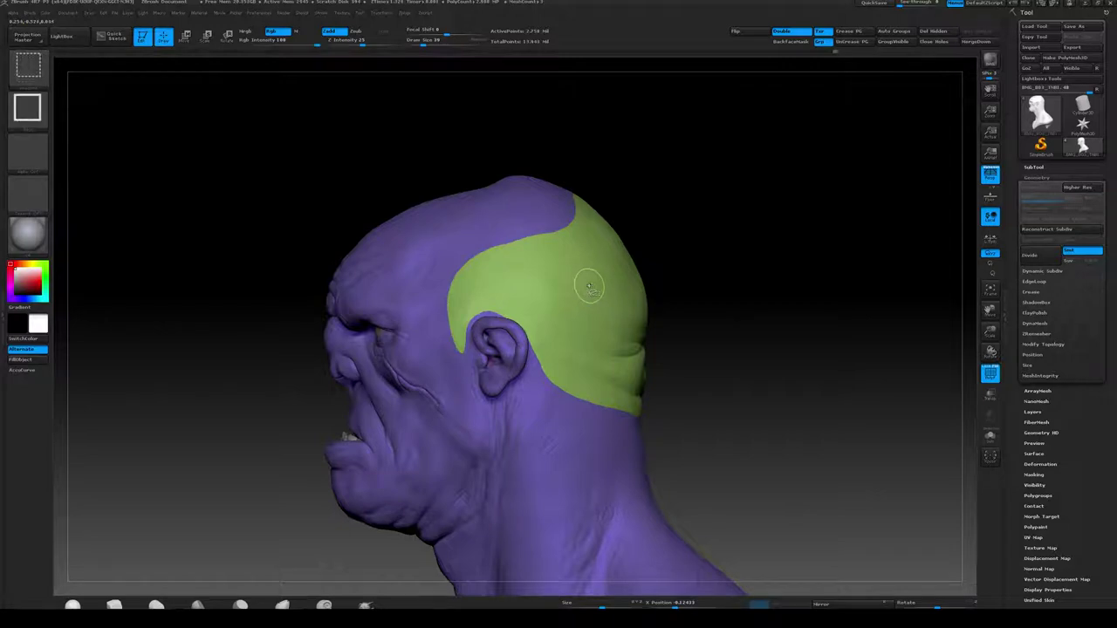
{"action": "left_click", "coordinate": [642, 399], "text": "ctrl+shift"}
{"action": "mouse_move", "coordinate": [689, 301]}
{"action": "left_mouse_down"}
{"action": "mouse_move", "coordinate": [816, 305]}
{"action": "mouse_move", "coordinate": [672, 306]}
{"action": "mouse_move", "coordinate": [807, 319]}
{"action": "mouse_move", "coordinate": [816, 301]}
{"action": "mouse_move", "coordinate": [768, 283]}
{"action": "left_mouse_up"}
{"action": "mouse_move", "coordinate": [667, 262]}
{"action": "left_mouse_down"}
{"action": "mouse_move", "coordinate": [650, 249]}
{"action": "mouse_move", "coordinate": [674, 267]}
{"action": "left_mouse_up"}
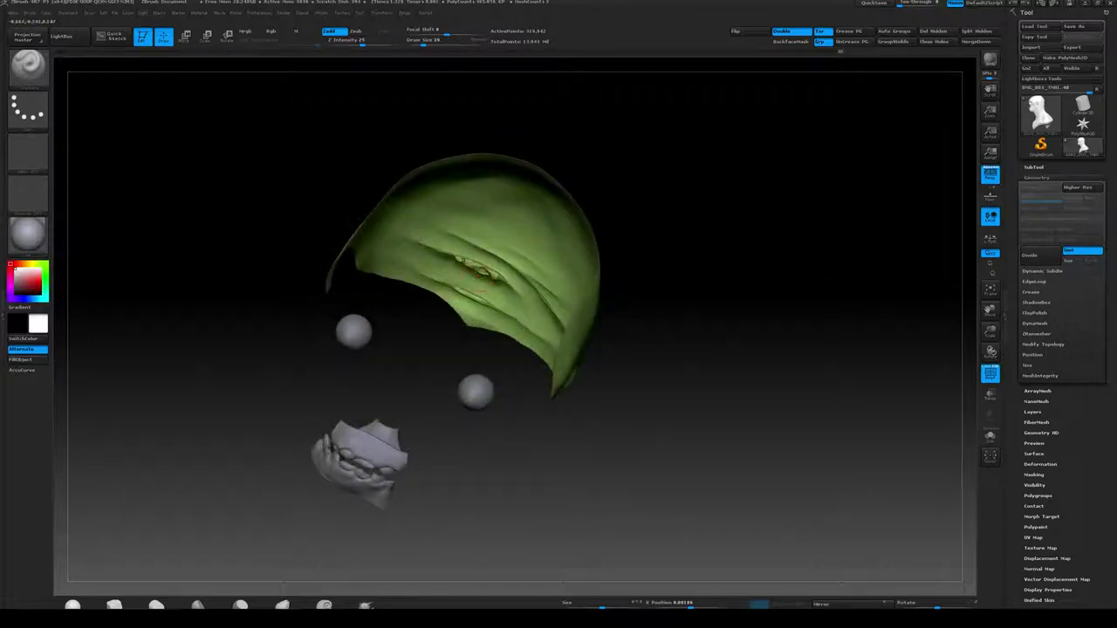
{"action": "left_click_drag", "start_coordinate": [800, 284], "coordinate": [656, 272]}
{"action": "left_click", "coordinate": [944, 33]}
{"action": "mouse_move", "coordinate": [716, 195]}
{"action": "left_mouse_down"}
{"action": "mouse_move", "coordinate": [700, 175]}
{"action": "mouse_move", "coordinate": [718, 192]}
{"action": "mouse_move", "coordinate": [659, 198]}
{"action": "mouse_move", "coordinate": [718, 195]}
{"action": "left_mouse_up"}
Examine the mesh density of the remaining scalp piece with the polyframe on and off
{"action": "key", "text": "shift+f"}
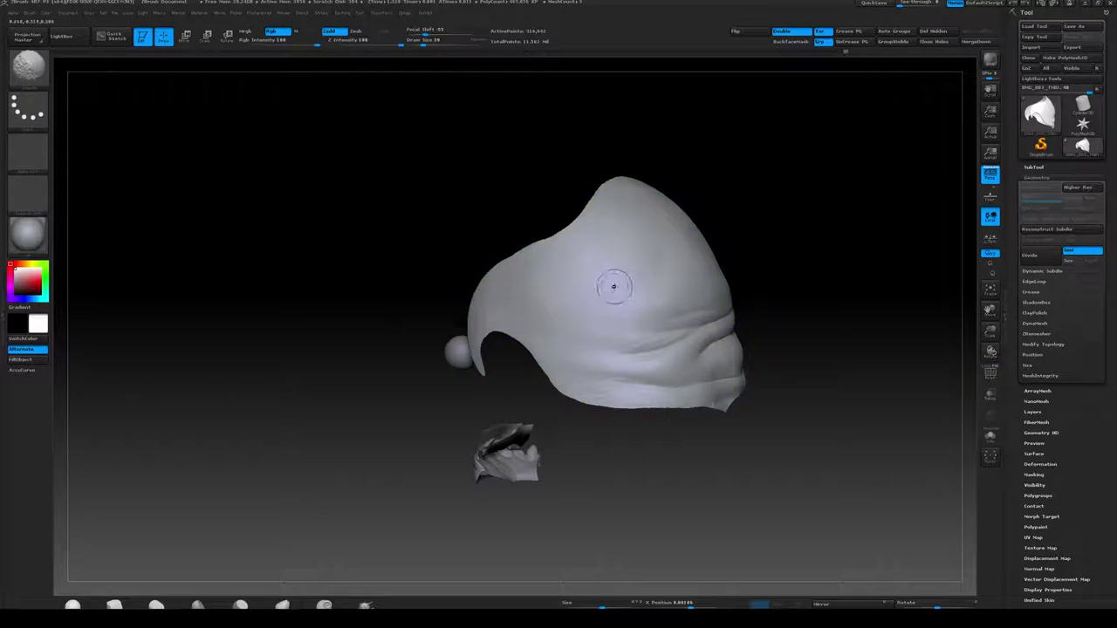
{"action": "key", "text": "shift+f"}
{"action": "left_click", "coordinate": [987, 375]}
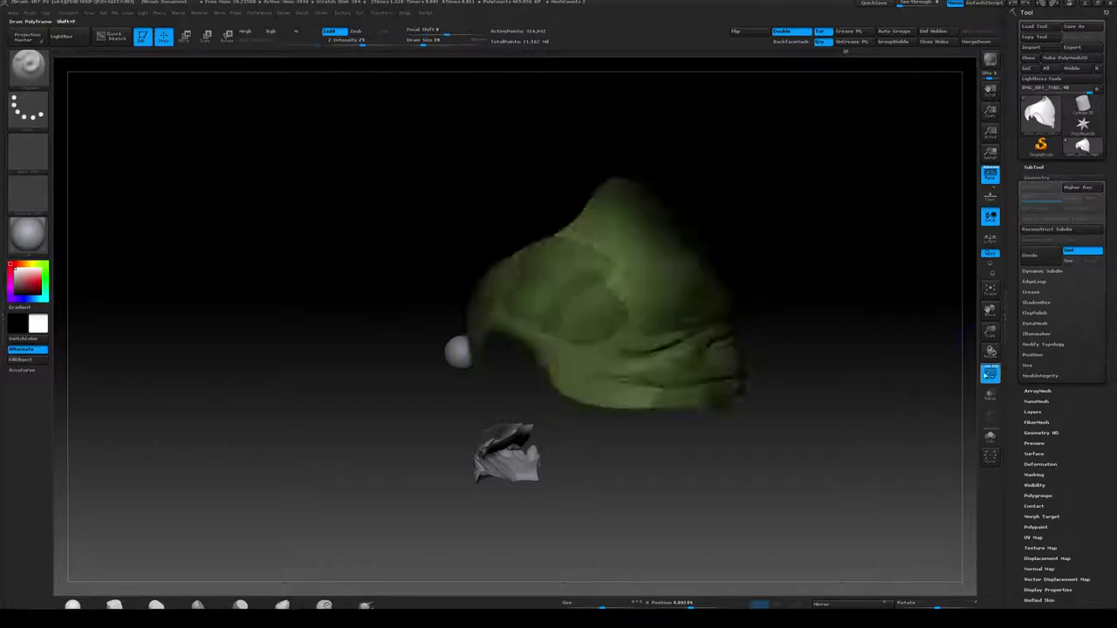
{"action": "mouse_move", "coordinate": [776, 253]}
{"action": "left_mouse_down", "text": "alt"}
{"action": "mouse_move", "coordinate": [796, 393]}
{"action": "mouse_move", "coordinate": [851, 245]}
{"action": "mouse_move", "coordinate": [879, 239]}
{"action": "mouse_move", "coordinate": [878, 209]}
{"action": "mouse_move", "coordinate": [836, 238]}
{"action": "mouse_move", "coordinate": [820, 279]}
{"action": "mouse_move", "coordinate": [754, 249]}
{"action": "left_mouse_up", "text": "alt"}
{"action": "key", "text": "shift+f"}
{"action": "key", "text": "shift+f"}
{"action": "key", "text": "shift+f"}
{"action": "left_click_drag", "start_coordinate": [799, 221], "coordinate": [812, 204]}
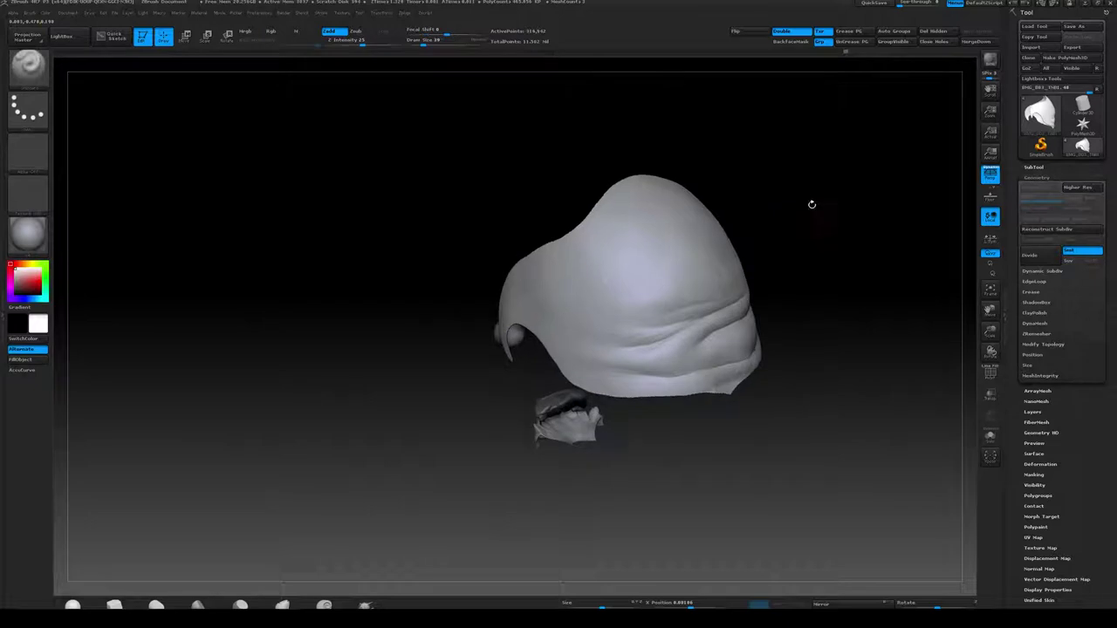
Dock the Zplugin palette, pre-process the scalp piece in Decimation Master and display its polyframe
{"action": "left_click", "coordinate": [406, 16]}
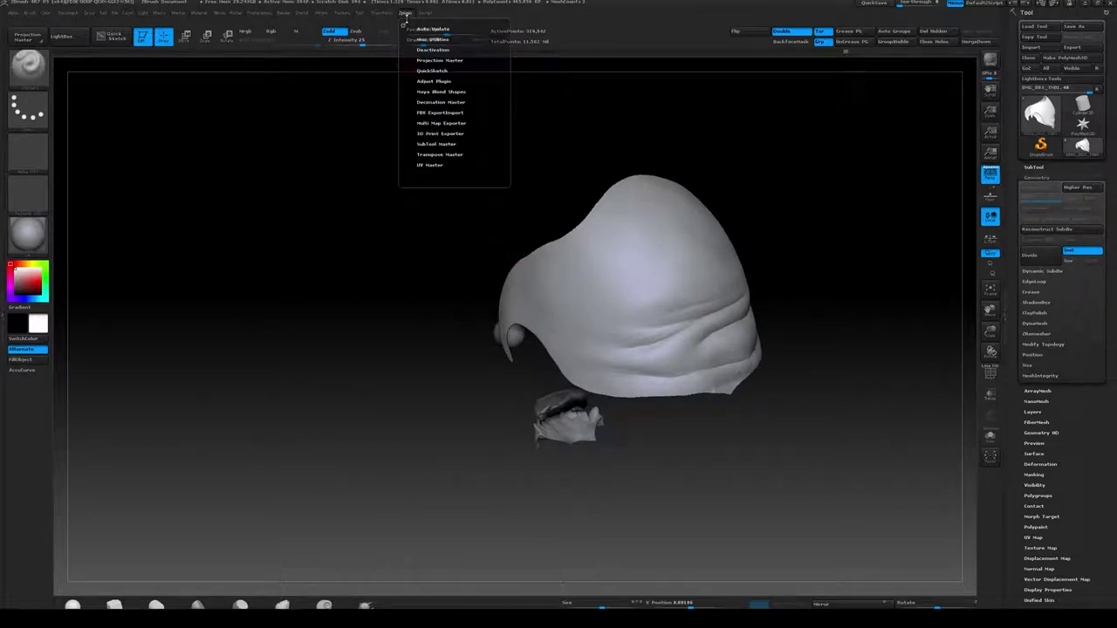
{"action": "left_click", "coordinate": [401, 19]}
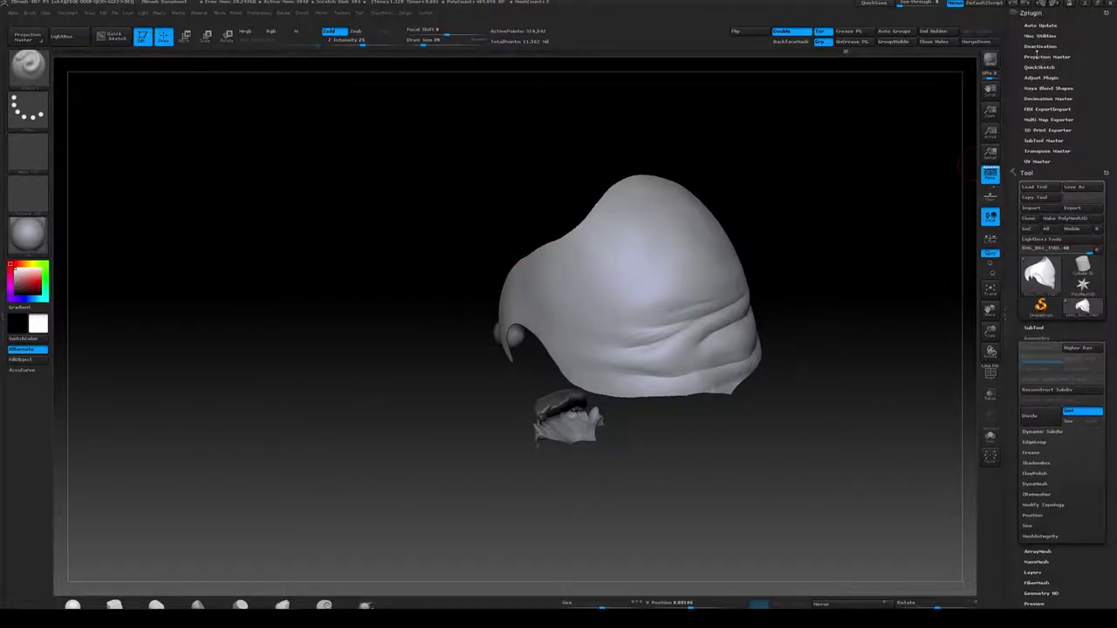
{"action": "left_click", "coordinate": [1032, 98]}
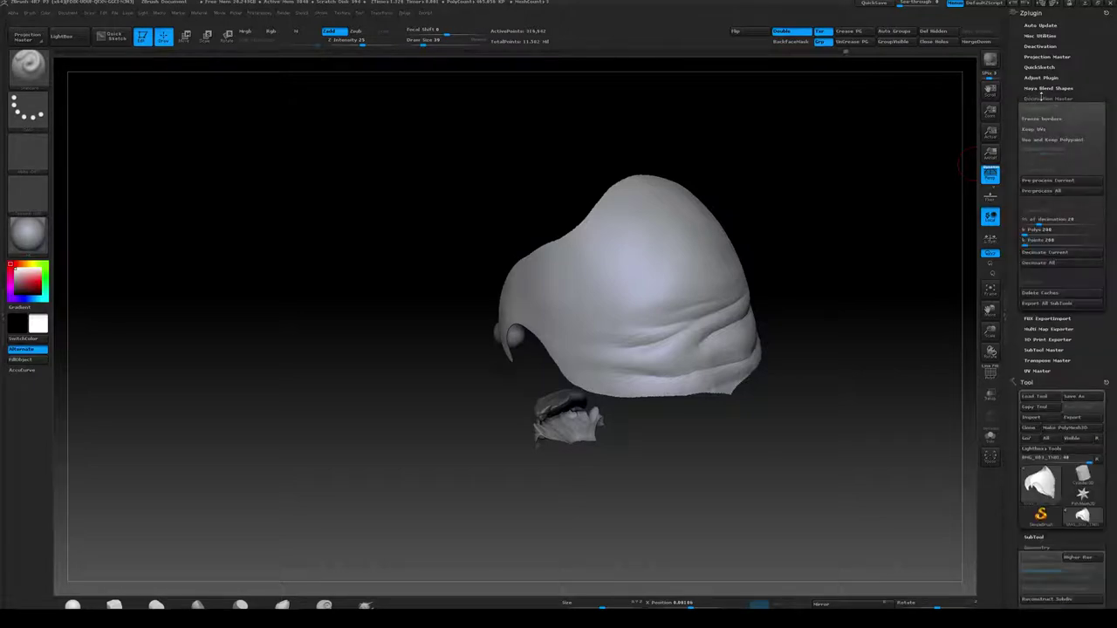
{"action": "left_click", "coordinate": [1047, 180]}
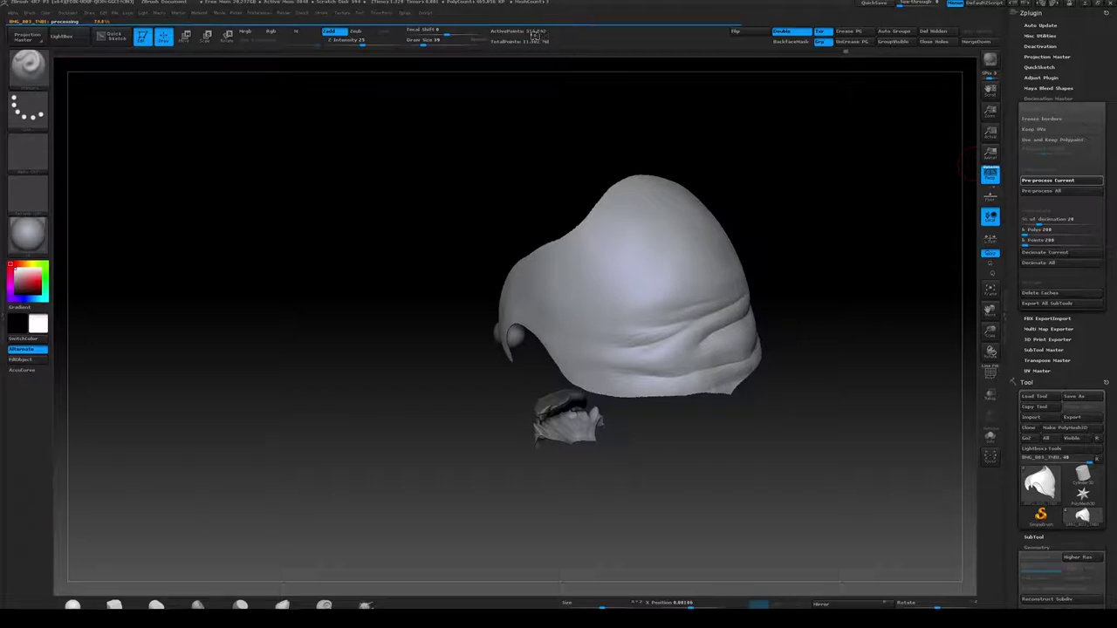
{"action": "left_click_drag", "start_coordinate": [807, 222], "coordinate": [860, 192], "text": "alt"}
{"action": "key", "text": "shift+f"}
{"action": "mouse_move", "coordinate": [889, 149]}
{"action": "left_mouse_down", "text": "alt"}
{"action": "mouse_move", "coordinate": [849, 140]}
{"action": "mouse_move", "coordinate": [877, 137]}
{"action": "left_mouse_up", "text": "alt"}
{"action": "left_click", "coordinate": [1064, 180]}
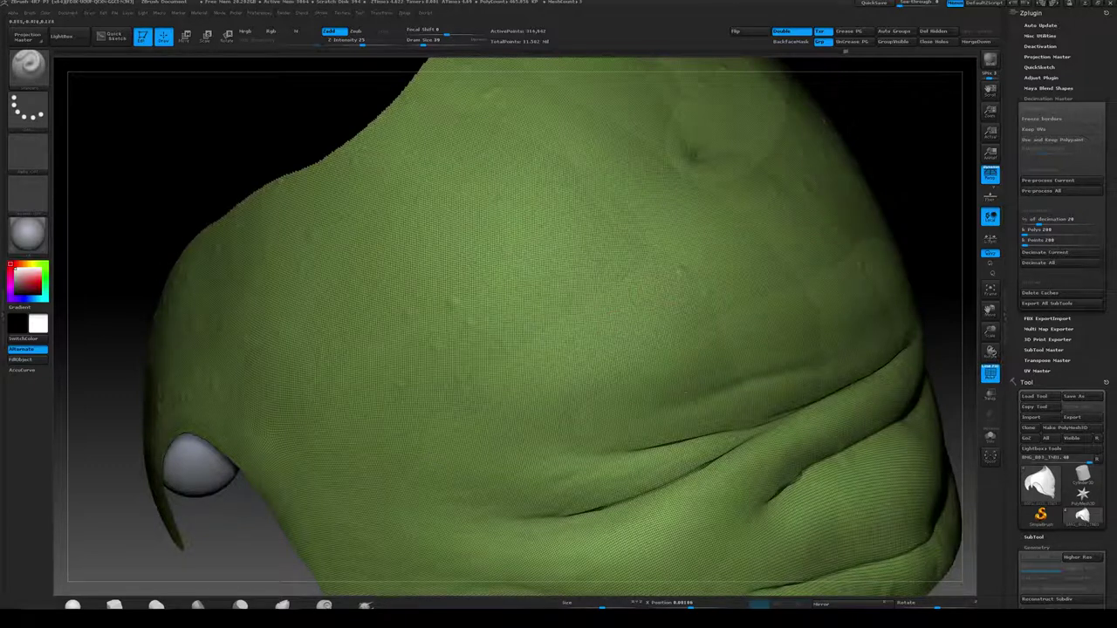
Try decimating the scalp piece to 1 percent, inspect the mesh and undo the decimation
{"action": "left_click", "coordinate": [1057, 220]}
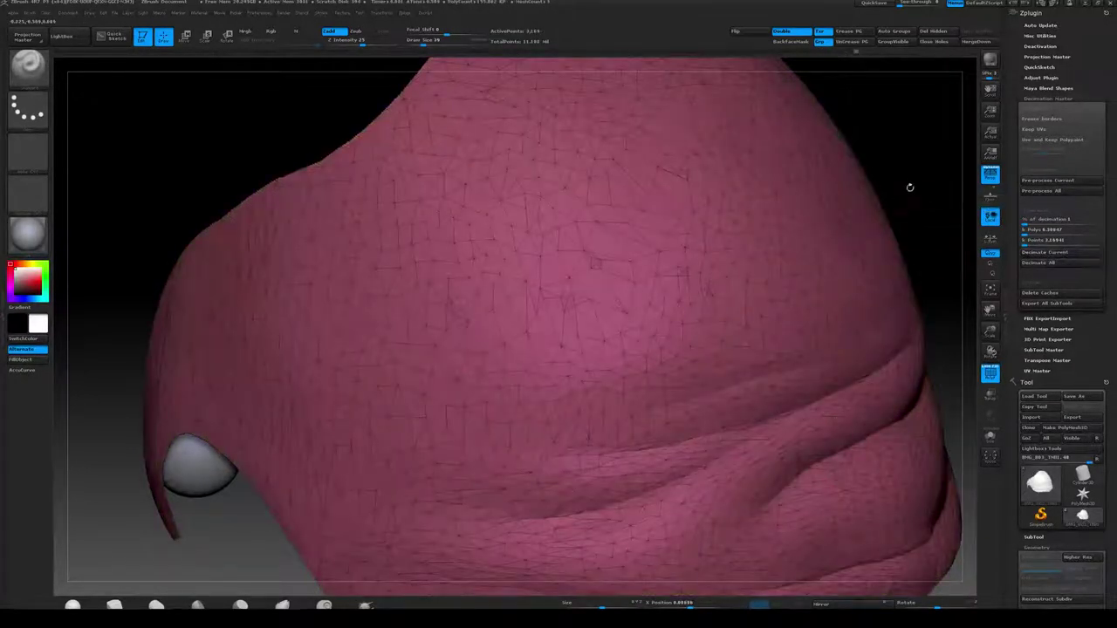
{"action": "left_click_drag", "start_coordinate": [910, 187], "coordinate": [893, 206], "text": "alt"}
{"action": "left_click_drag", "start_coordinate": [865, 206], "coordinate": [847, 242]}
{"action": "key", "text": "ctrl+z"}
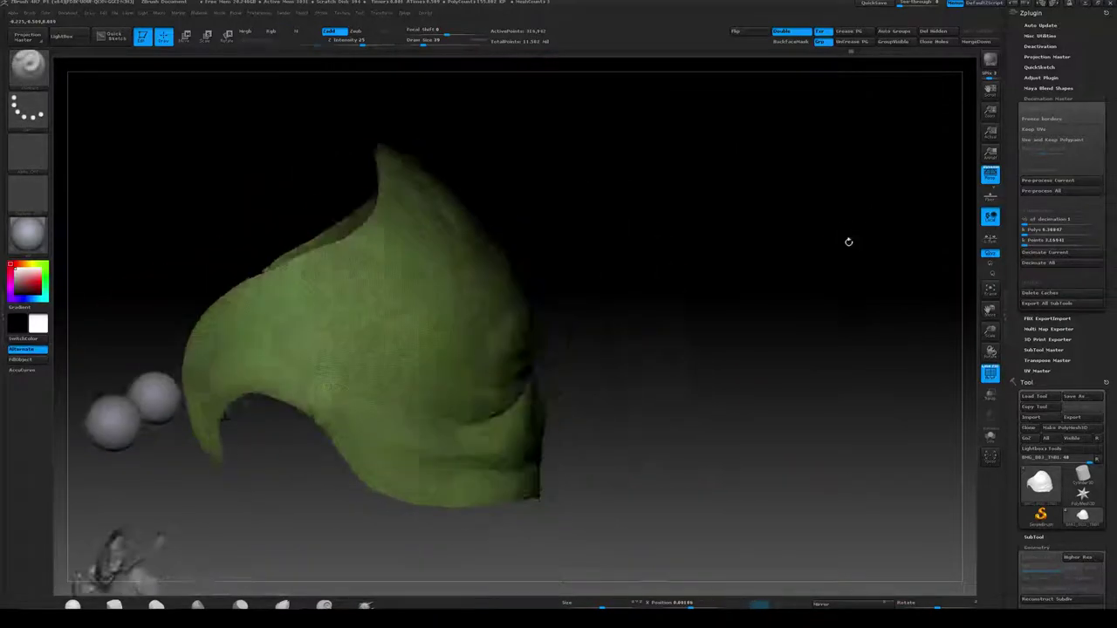
Set the decimation percentage to 5 and decimate the scalp piece
{"action": "left_click", "coordinate": [1041, 219]}
{"action": "type", "text": "5"}
{"action": "key", "text": "Return"}
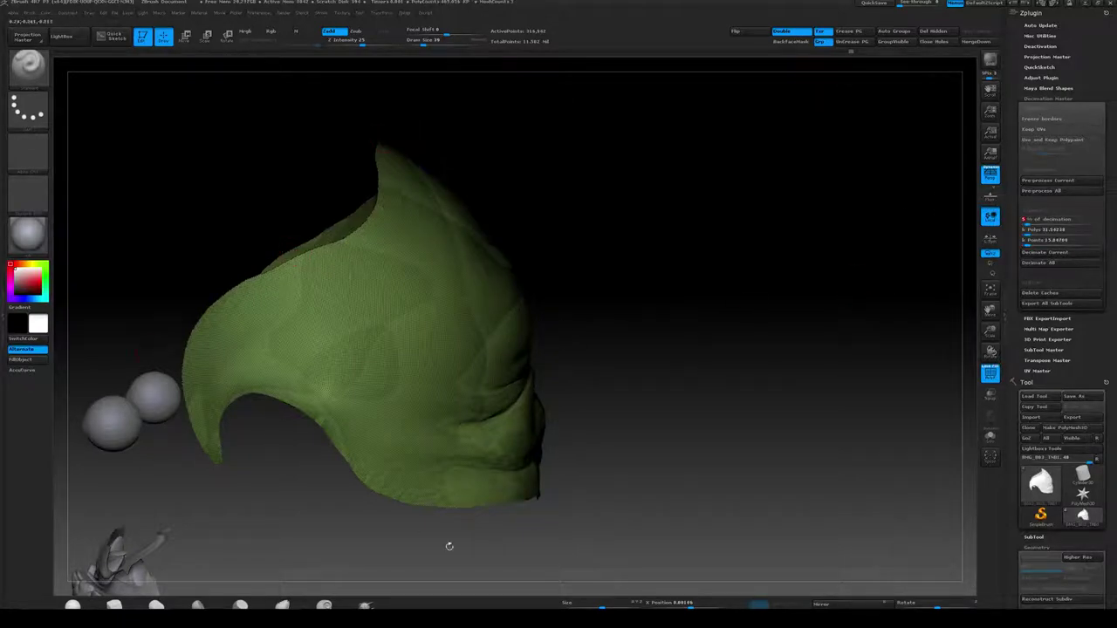
{"action": "left_click", "coordinate": [1044, 252]}
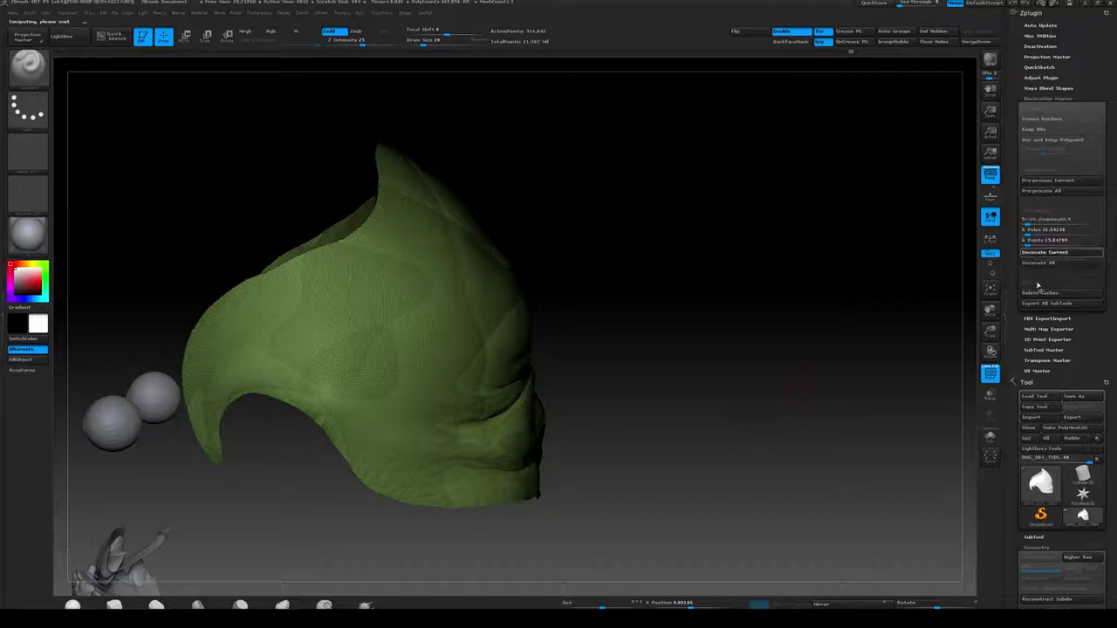
{"action": "left_click_drag", "start_coordinate": [708, 369], "coordinate": [666, 270], "text": "alt"}
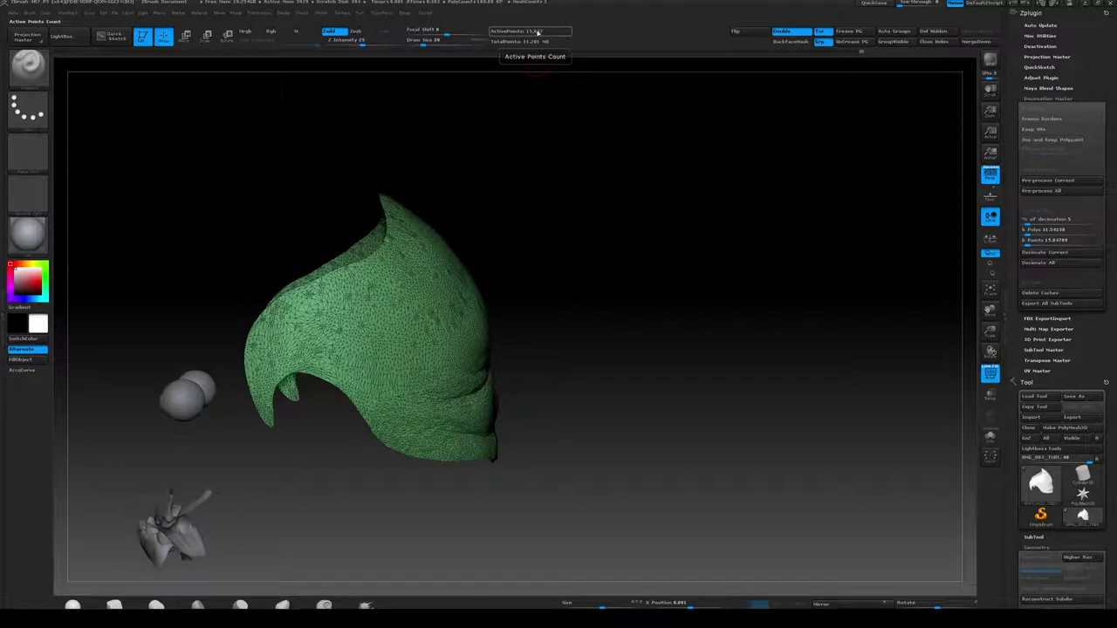
Examine the decimated scalp piece from the side, back and inside for loss of shape
{"action": "left_click_drag", "start_coordinate": [573, 252], "coordinate": [752, 231], "text": "alt"}
{"action": "left_click_drag", "start_coordinate": [731, 182], "coordinate": [738, 240], "text": "alt"}
{"action": "left_click_drag", "start_coordinate": [698, 209], "coordinate": [759, 244]}
{"action": "key", "text": "shift+f"}
{"action": "left_click_drag", "start_coordinate": [815, 278], "coordinate": [876, 229]}
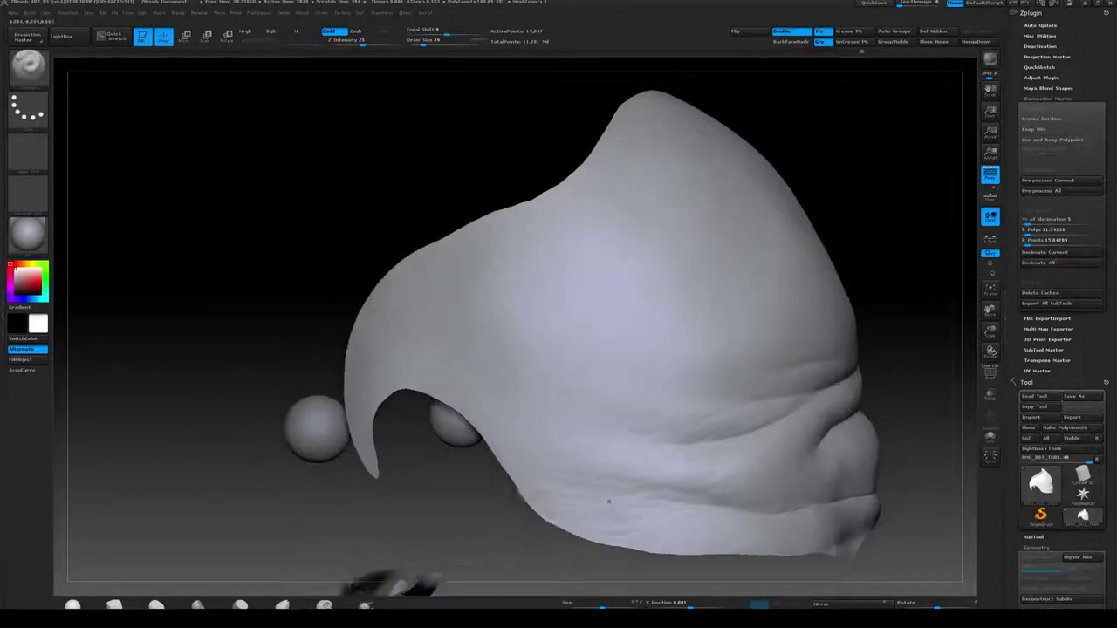
{"action": "left_click_drag", "start_coordinate": [790, 349], "coordinate": [593, 305], "text": "alt"}
{"action": "left_click_drag", "start_coordinate": [899, 218], "coordinate": [657, 363], "text": "alt"}
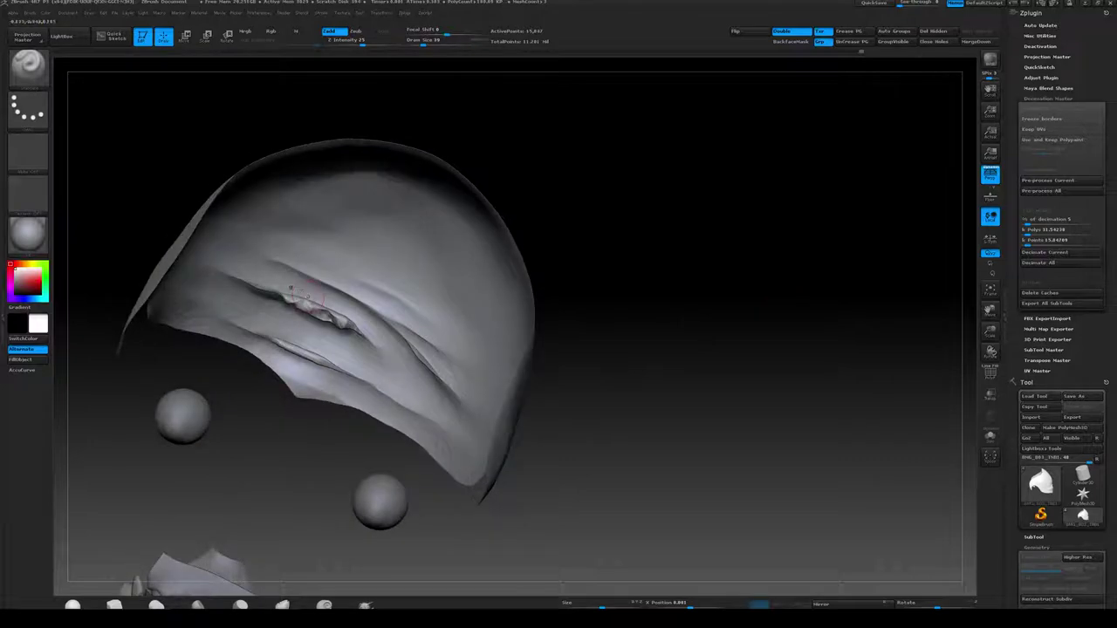
{"action": "left_click_drag", "start_coordinate": [830, 346], "coordinate": [809, 335], "text": "alt"}
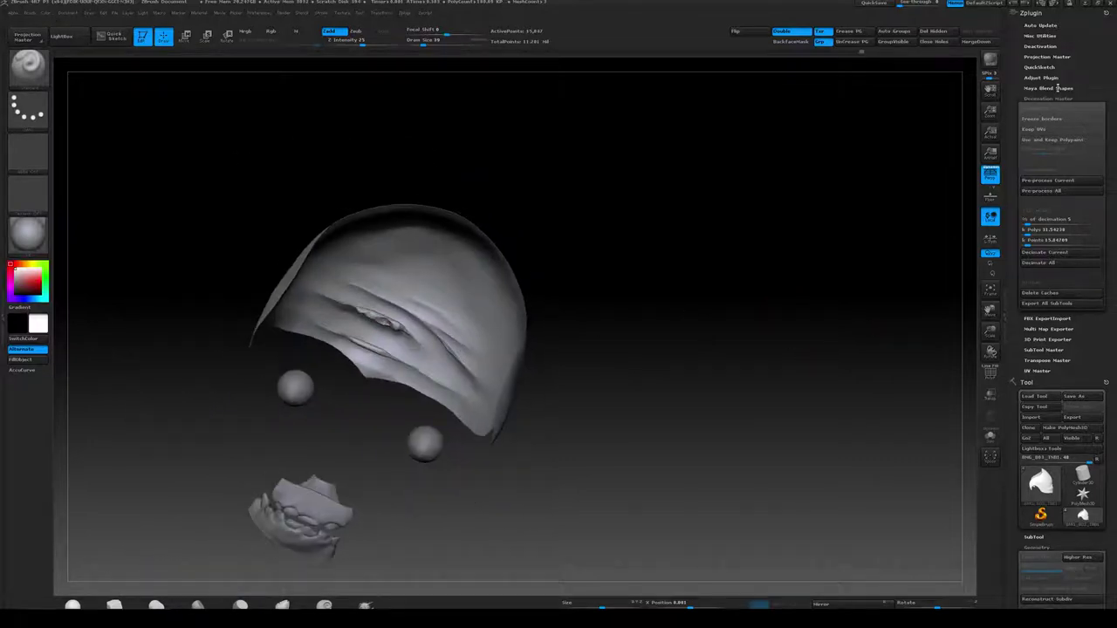
Hide the other subtools so that only the scalp piece is displayed
{"action": "left_click_drag", "start_coordinate": [1049, 350], "coordinate": [1049, 208]}
{"action": "left_click", "coordinate": [1043, 394]}
{"action": "left_click_drag", "start_coordinate": [1090, 443], "coordinate": [1090, 321]}
{"action": "left_click", "coordinate": [1098, 281]}
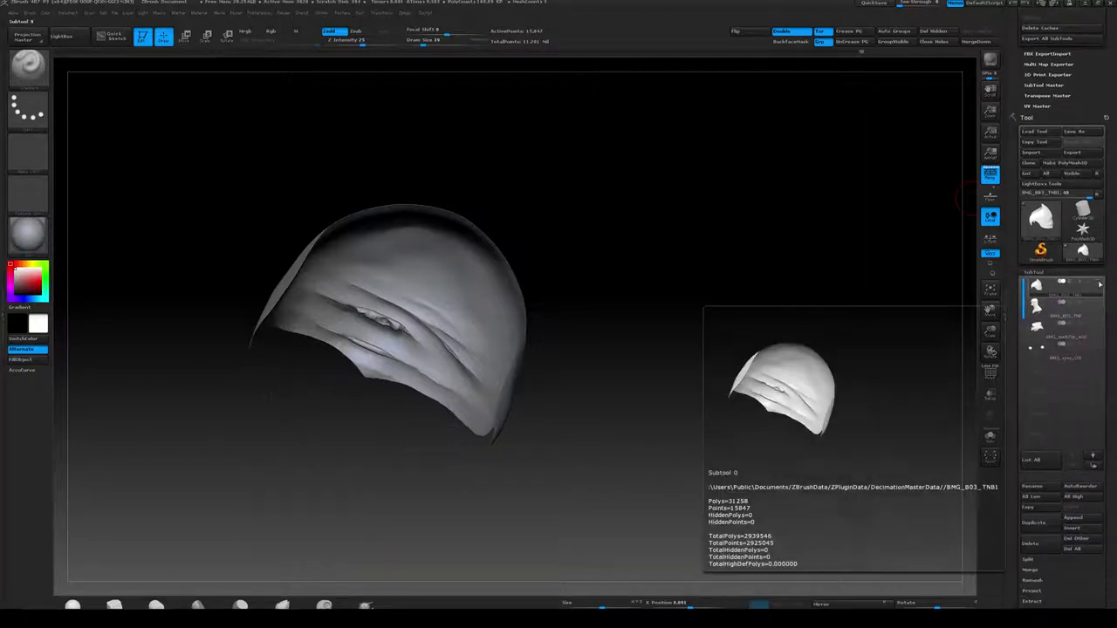
{"action": "left_click_drag", "start_coordinate": [760, 352], "coordinate": [850, 289], "text": "alt"}
{"action": "left_click_drag", "start_coordinate": [1113, 471], "coordinate": [1111, 229]}
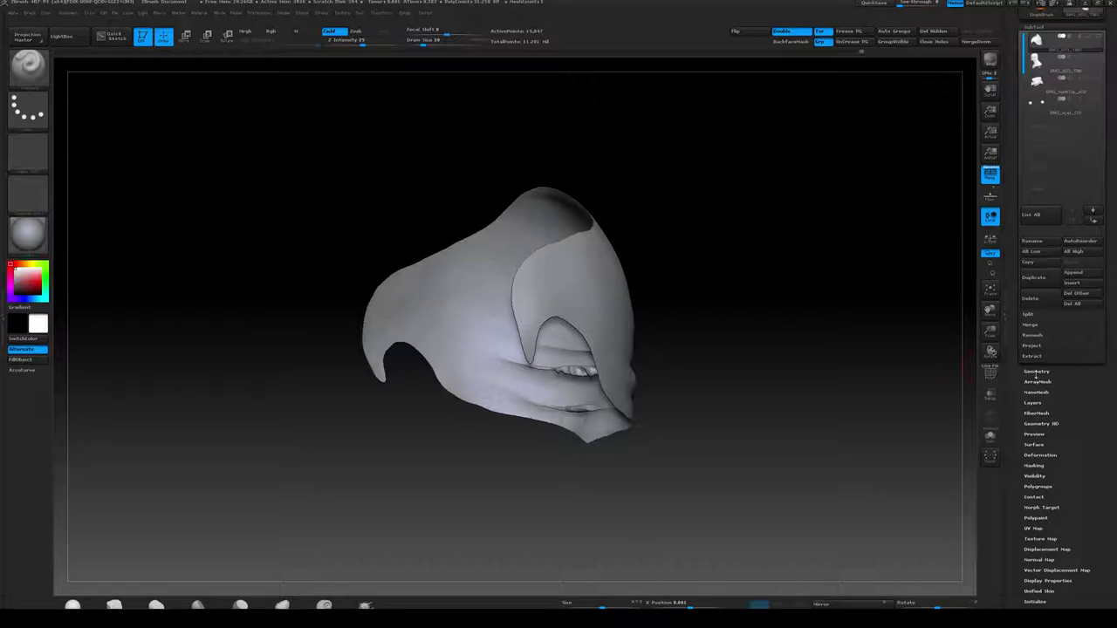
ZRemesh the scalp piece with a target polygon count of 5 and check its new topology in polyframe
{"action": "left_click", "coordinate": [1036, 374]}
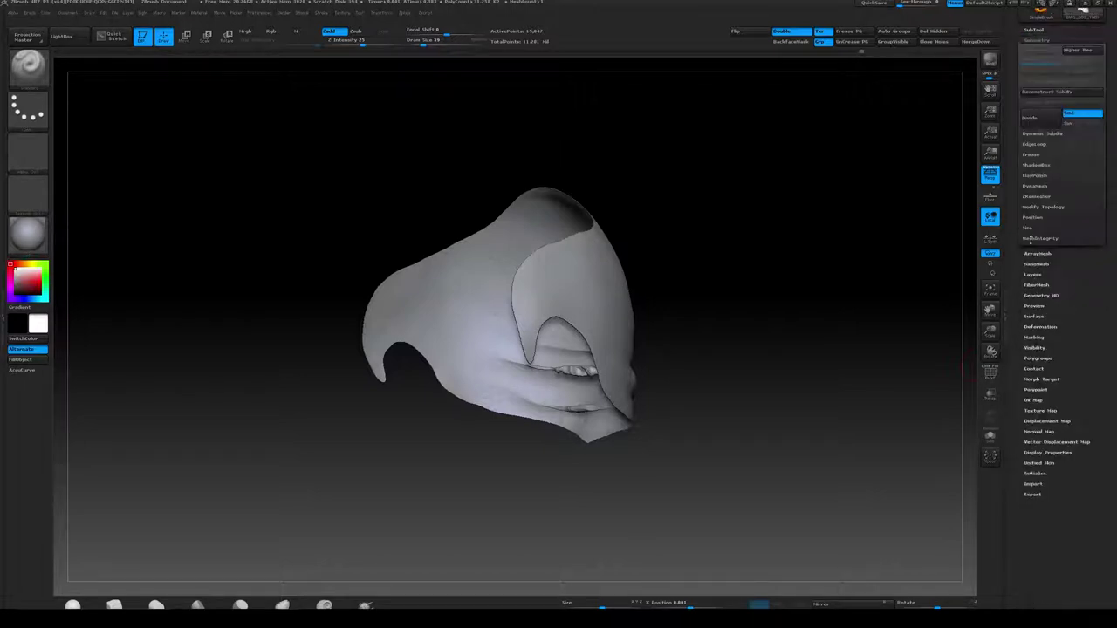
{"action": "left_click", "coordinate": [1033, 196]}
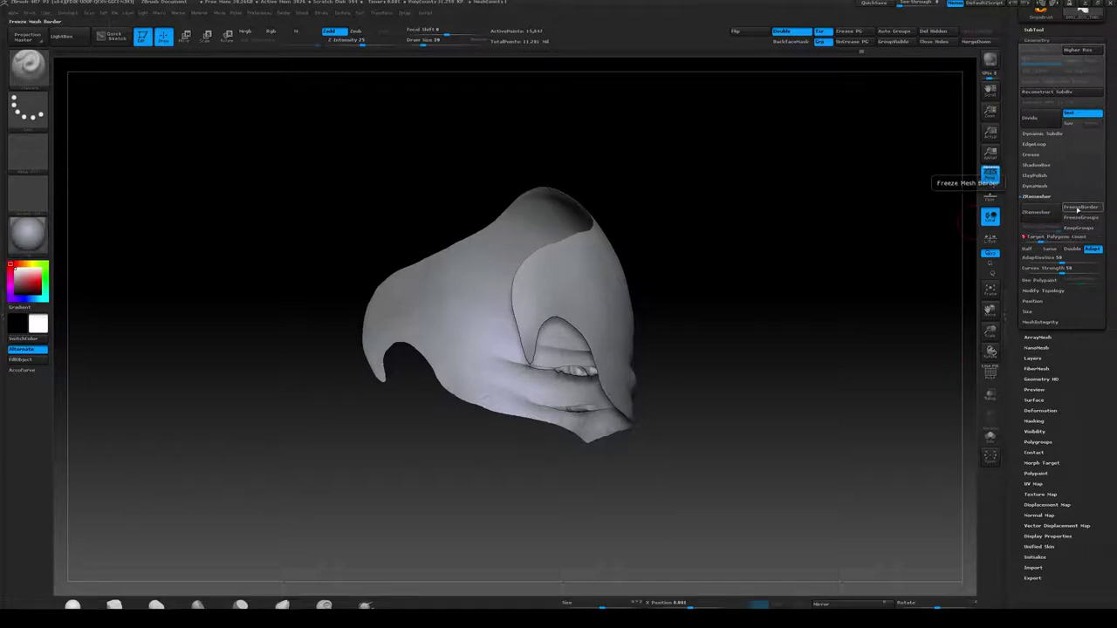
{"action": "left_click", "coordinate": [1046, 215]}
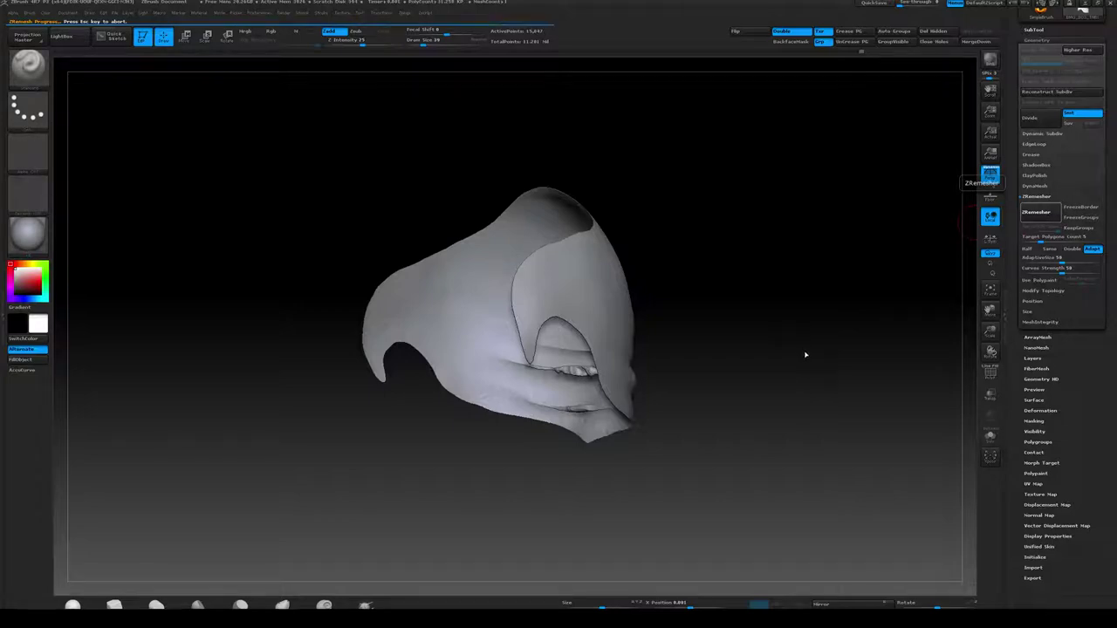
{"action": "left_click_drag", "start_coordinate": [768, 338], "coordinate": [791, 327], "text": "alt"}
{"action": "key", "text": "shift+f"}
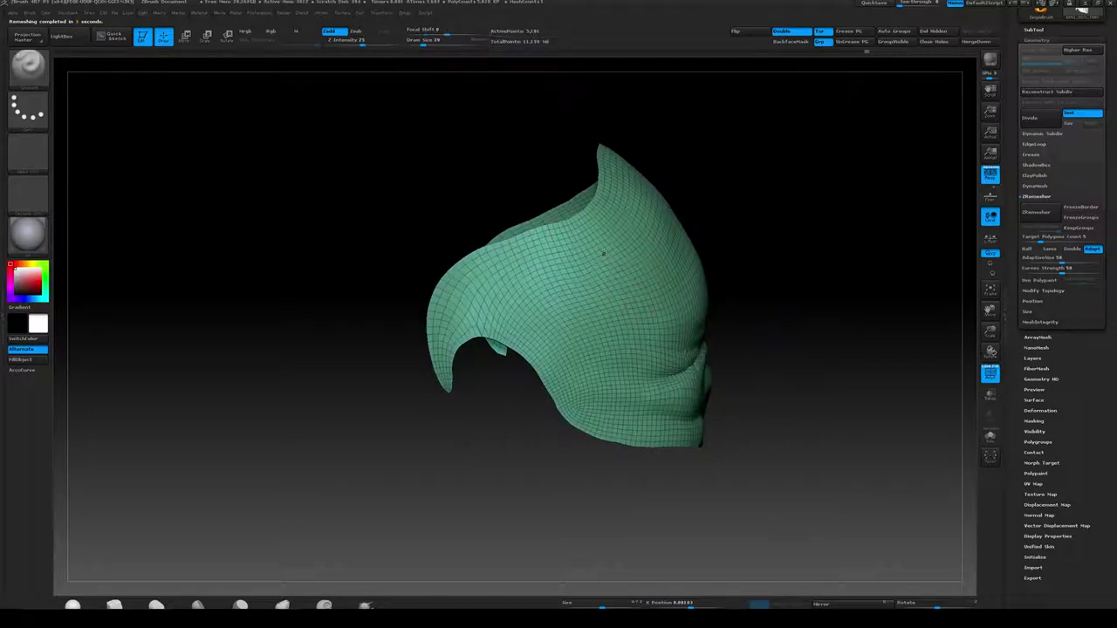
{"action": "key", "text": "shift+f"}
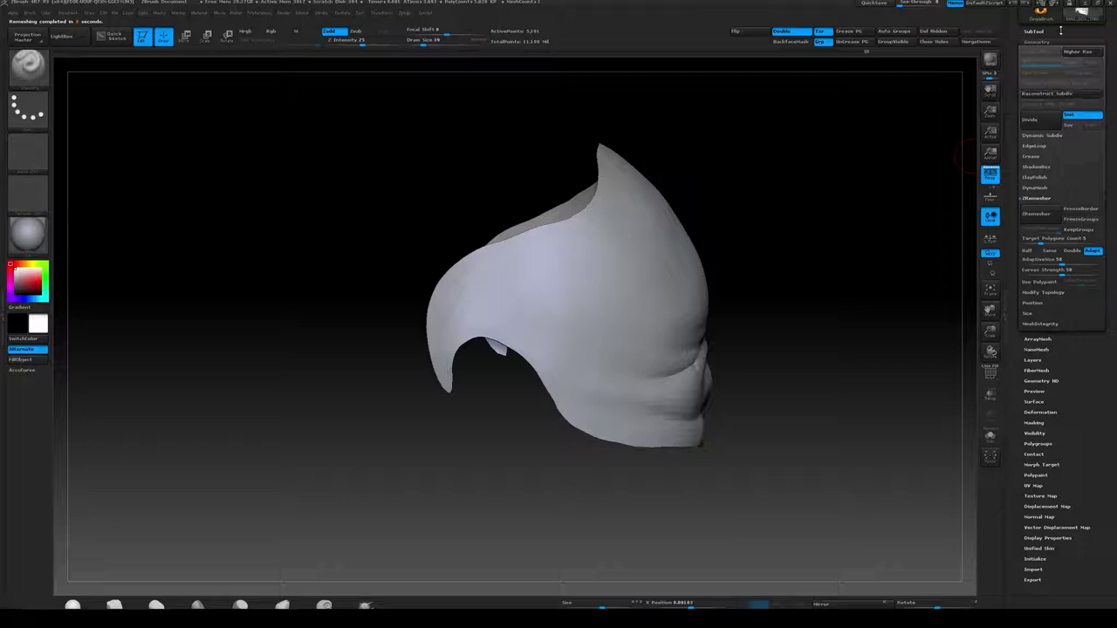
Show the bust subtool to compare it with the remeshed scalp piece, and hide it again
{"action": "left_click", "coordinate": [1036, 31]}
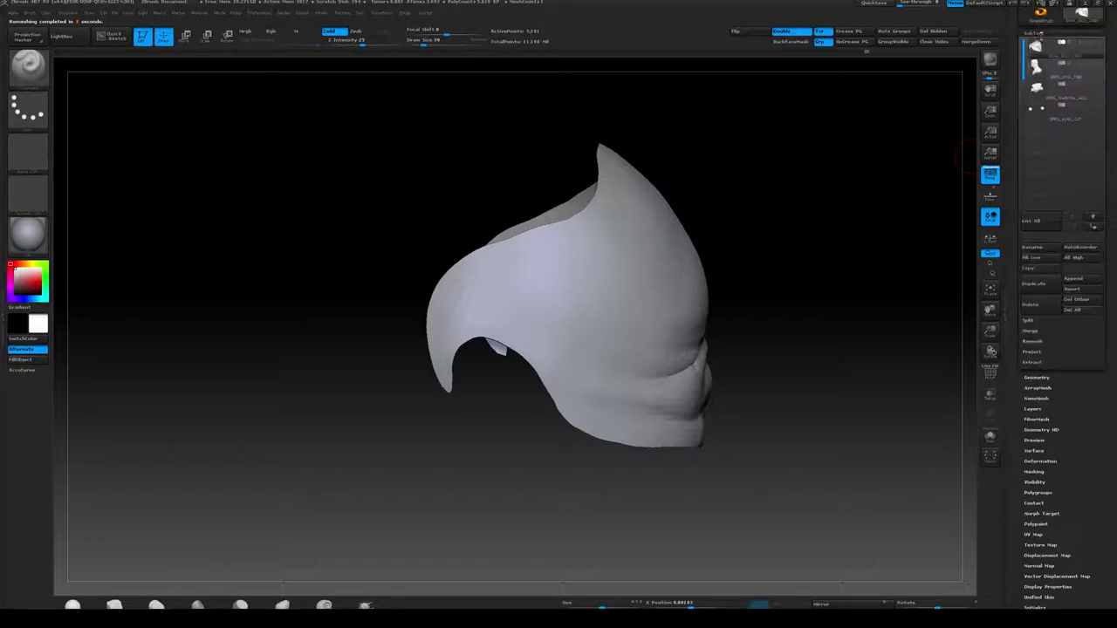
{"action": "left_click", "coordinate": [1100, 65]}
{"action": "left_click_drag", "start_coordinate": [883, 223], "coordinate": [755, 289]}
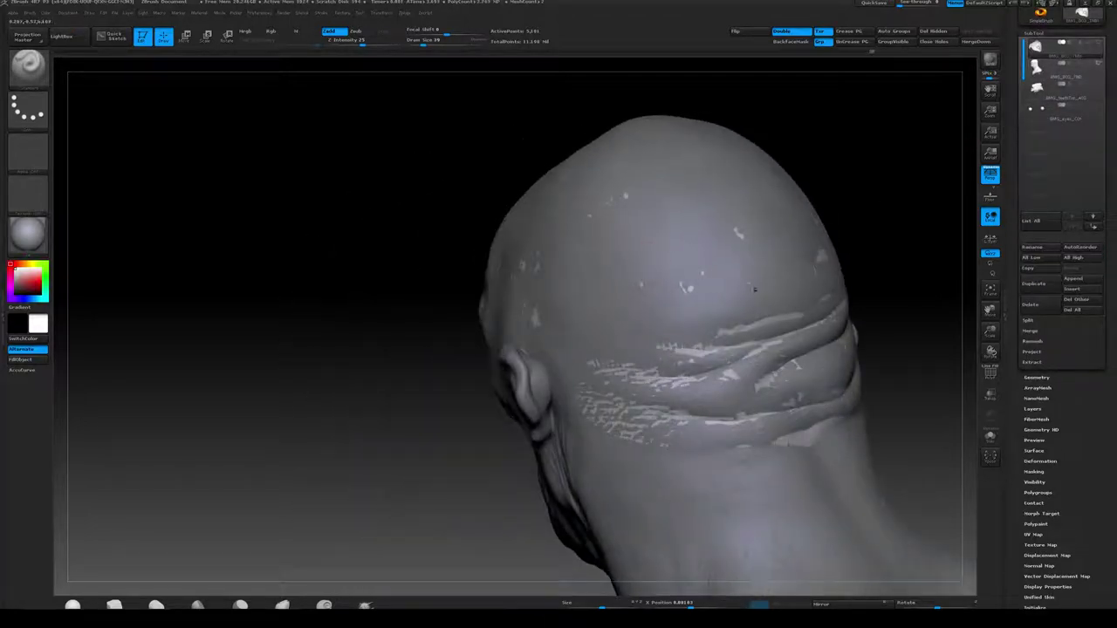
{"action": "left_click_drag", "start_coordinate": [844, 211], "coordinate": [943, 196]}
{"action": "left_click", "coordinate": [1098, 64]}
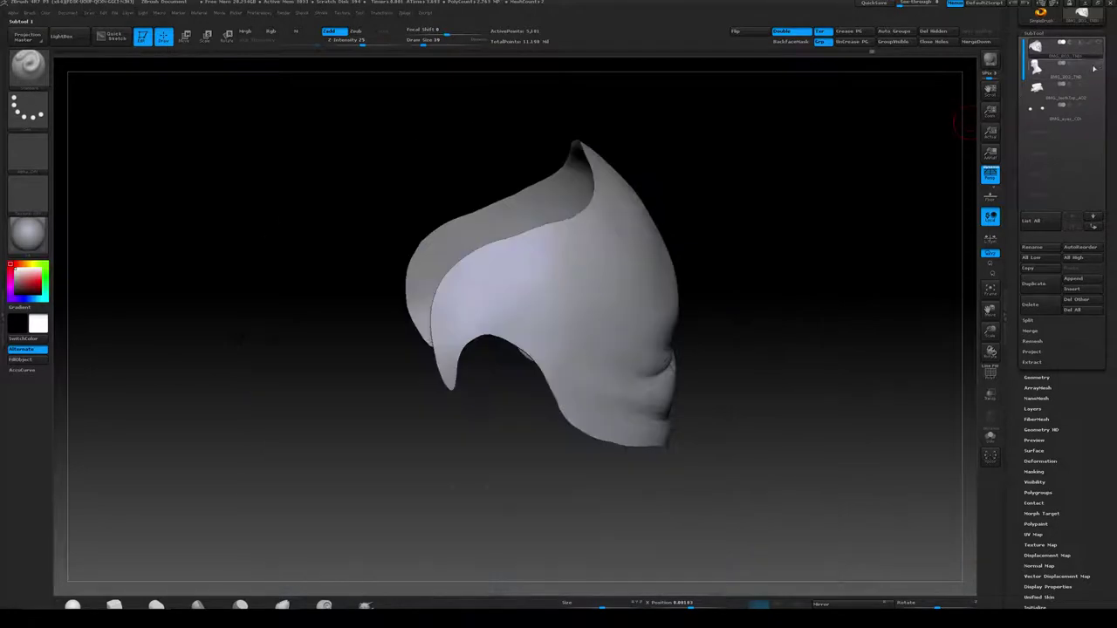
Enlarge the brush and smooth the neck wrinkles across the lower back of the scalp piece
{"action": "left_click_drag", "start_coordinate": [782, 207], "coordinate": [789, 197], "text": "alt"}
{"action": "left_click_drag", "start_coordinate": [912, 199], "coordinate": [785, 188]}
{"action": "key", "text": "bracketright"}
{"action": "key", "text": "bracketright"}
{"action": "mouse_move", "coordinate": [360, 364]}
{"action": "left_mouse_down", "text": "shift"}
{"action": "mouse_move", "coordinate": [348, 362]}
{"action": "mouse_move", "coordinate": [450, 396]}
{"action": "left_mouse_up", "text": "shift"}
{"action": "mouse_move", "coordinate": [527, 383]}
{"action": "left_mouse_down", "text": "shift"}
{"action": "mouse_move", "coordinate": [515, 386]}
{"action": "mouse_move", "coordinate": [540, 394]}
{"action": "left_mouse_up", "text": "shift"}
{"action": "mouse_move", "coordinate": [384, 429]}
{"action": "left_mouse_down", "text": "shift"}
{"action": "mouse_move", "coordinate": [341, 422]}
{"action": "mouse_move", "coordinate": [420, 437]}
{"action": "left_mouse_up", "text": "shift"}
{"action": "mouse_move", "coordinate": [350, 373]}
{"action": "left_mouse_down", "text": "shift"}
{"action": "mouse_move", "coordinate": [416, 346]}
{"action": "mouse_move", "coordinate": [489, 370]}
{"action": "mouse_move", "coordinate": [353, 325]}
{"action": "left_mouse_up", "text": "shift"}
{"action": "left_click_drag", "start_coordinate": [460, 352], "coordinate": [553, 354], "text": "shift"}
{"action": "mouse_move", "coordinate": [753, 449]}
{"action": "left_mouse_down", "text": "alt"}
{"action": "mouse_move", "coordinate": [750, 399]}
{"action": "mouse_move", "coordinate": [811, 400]}
{"action": "left_mouse_up", "text": "alt"}
{"action": "mouse_move", "coordinate": [410, 372]}
{"action": "left_mouse_down"}
{"action": "mouse_move", "coordinate": [424, 373]}
{"action": "mouse_move", "coordinate": [397, 356]}
{"action": "left_mouse_up"}
{"action": "mouse_move", "coordinate": [656, 375]}
{"action": "left_mouse_down", "text": "alt"}
{"action": "mouse_move", "coordinate": [661, 416]}
{"action": "mouse_move", "coordinate": [807, 411]}
{"action": "mouse_move", "coordinate": [611, 411]}
{"action": "left_mouse_up", "text": "alt"}
{"action": "left_click_drag", "start_coordinate": [515, 410], "coordinate": [712, 387]}
ZRemesh the smoothed scalp piece again with a target polygon count of 5 and check the polyframe
{"action": "left_click_drag", "start_coordinate": [1033, 371], "coordinate": [1032, 369]}
{"action": "left_click", "coordinate": [1036, 375]}
{"action": "left_click_drag", "start_coordinate": [665, 394], "coordinate": [641, 371]}
{"action": "key", "text": "shift+f"}
{"action": "key", "text": "shift+f"}
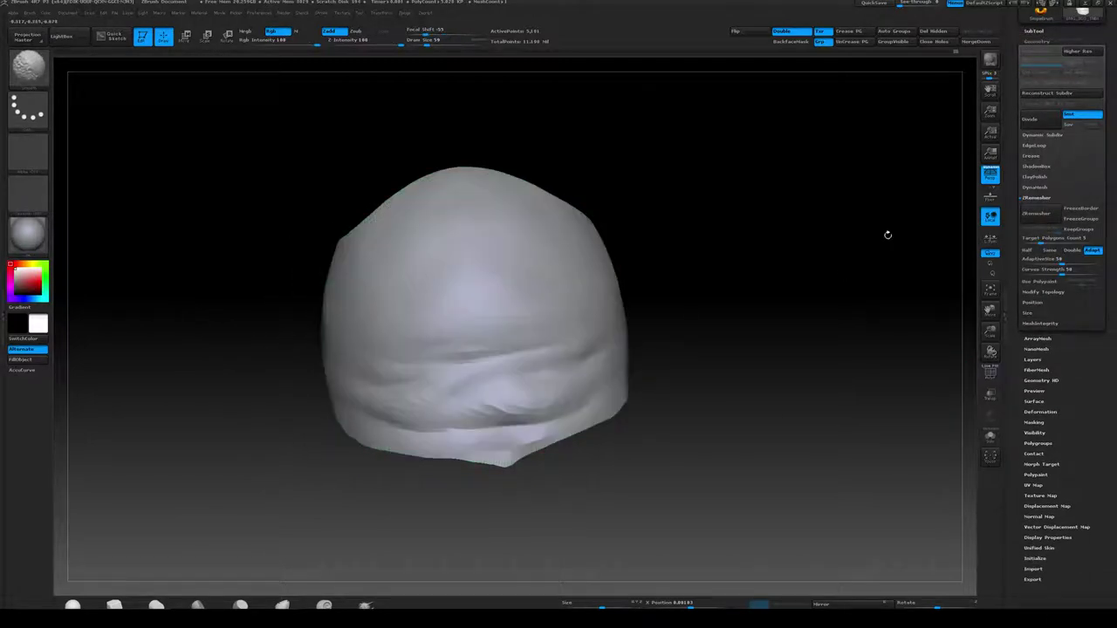
{"action": "key", "text": "shift+f"}
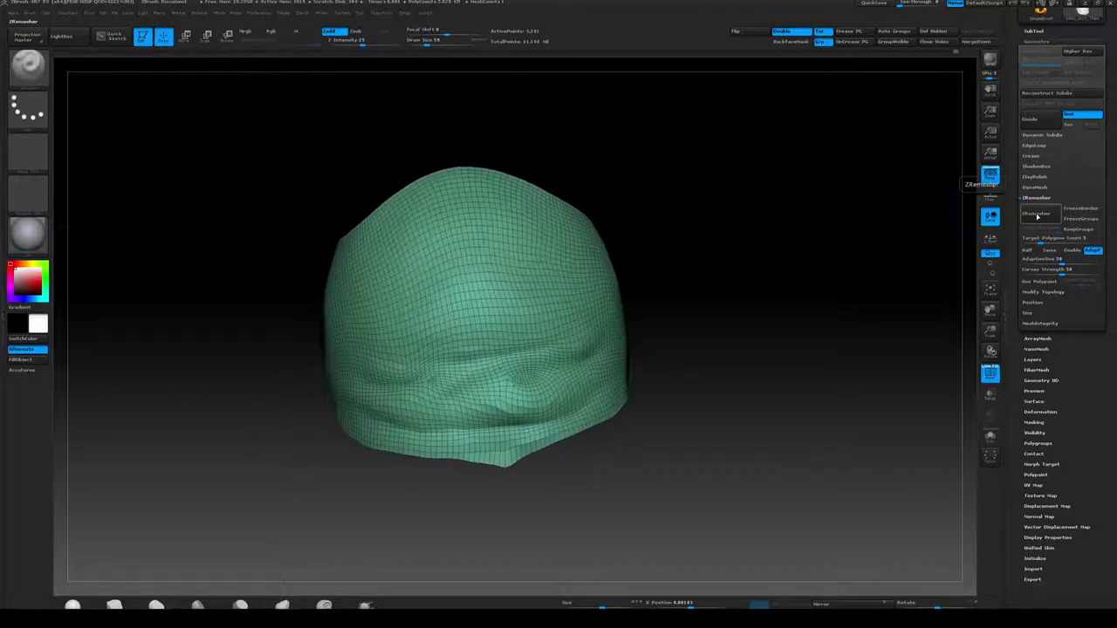
{"action": "left_click", "coordinate": [1036, 213]}
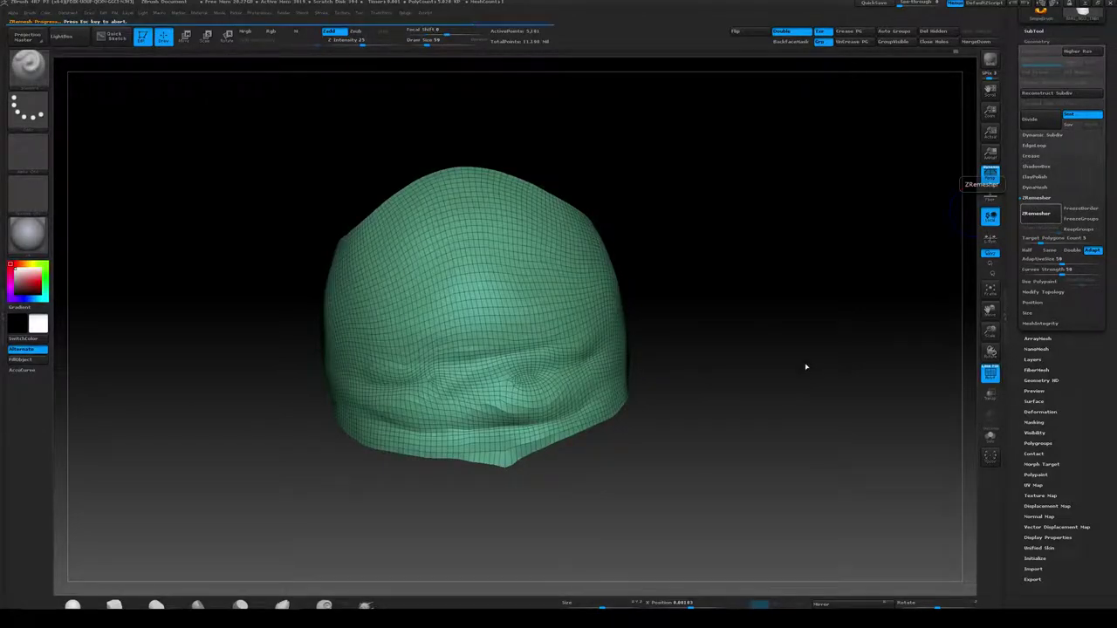
{"action": "left_click_drag", "start_coordinate": [791, 371], "coordinate": [872, 354]}
{"action": "left_click_drag", "start_coordinate": [623, 291], "coordinate": [532, 279]}
{"action": "left_click_drag", "start_coordinate": [584, 328], "coordinate": [619, 296]}
Show the bust subtool, lower the projection's PA Blur and project the remeshed scalp piece onto the bust
{"action": "left_click", "coordinate": [1036, 31]}
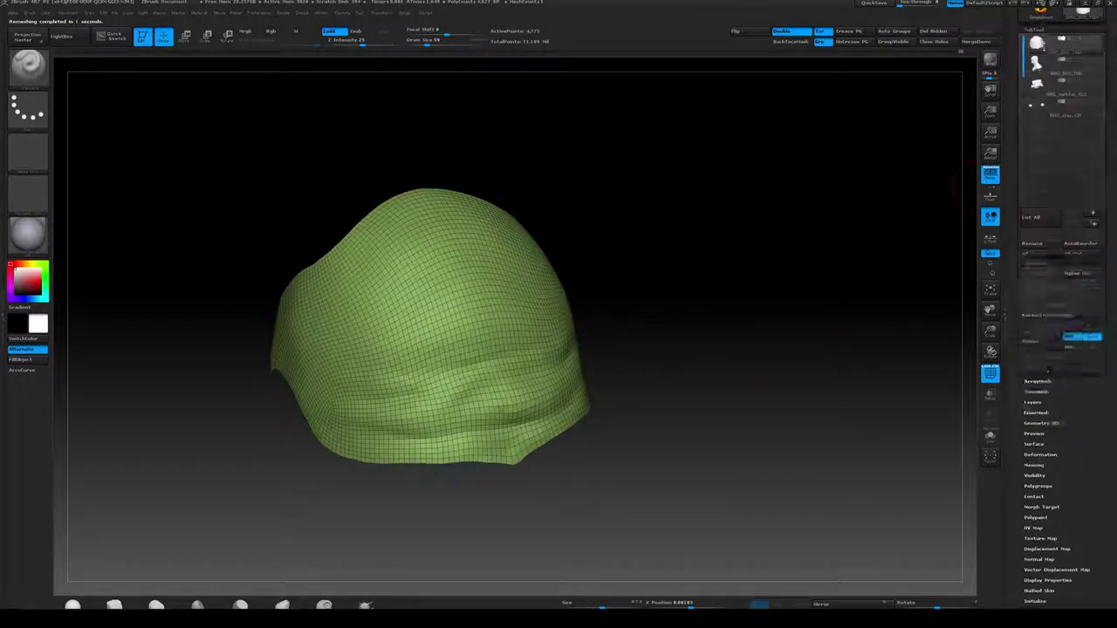
{"action": "left_click", "coordinate": [1098, 61]}
{"action": "left_click_drag", "start_coordinate": [808, 273], "coordinate": [885, 241], "text": "alt"}
{"action": "mouse_move", "coordinate": [765, 232]}
{"action": "left_mouse_down"}
{"action": "mouse_move", "coordinate": [803, 236]}
{"action": "mouse_move", "coordinate": [765, 234]}
{"action": "left_mouse_up"}
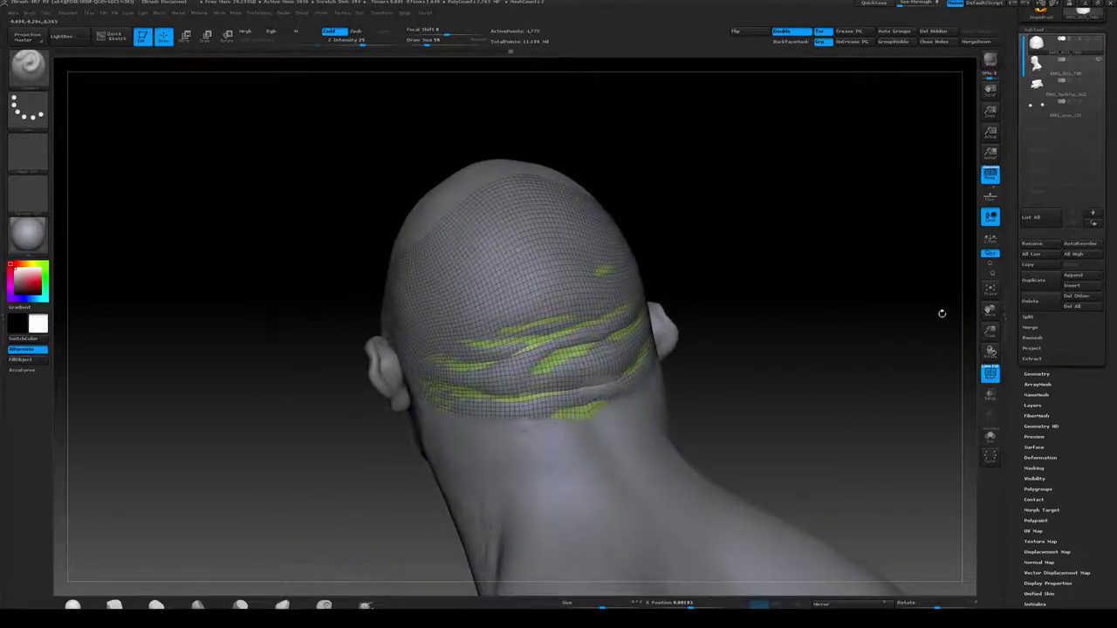
{"action": "left_click", "coordinate": [1030, 348]}
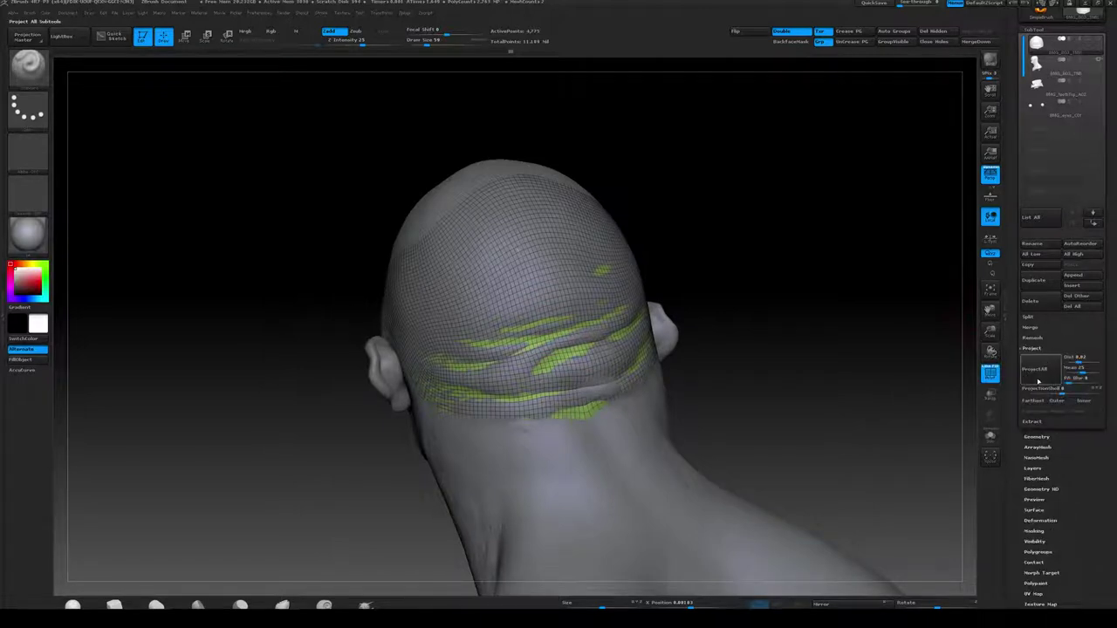
{"action": "left_click_drag", "start_coordinate": [1068, 383], "coordinate": [1058, 382]}
{"action": "left_click", "coordinate": [1038, 371]}
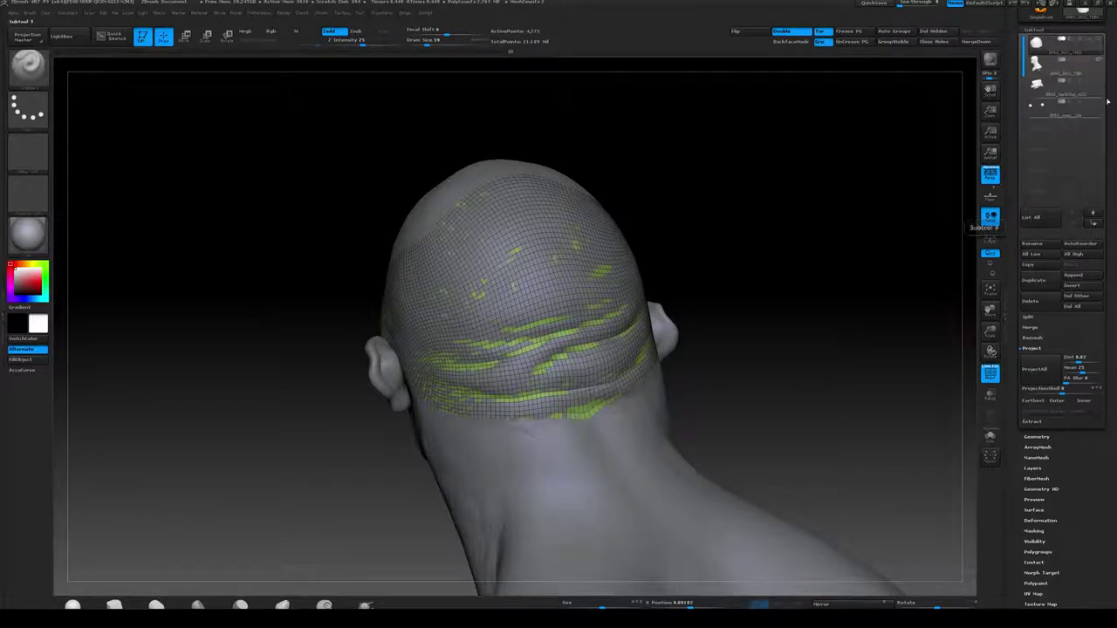
Hide the bust, smooth the pinched spot near the scalp piece's lower back edge and turn off the polyframe
{"action": "left_click", "coordinate": [1098, 60]}
{"action": "mouse_move", "coordinate": [774, 247]}
{"action": "left_mouse_down"}
{"action": "mouse_move", "coordinate": [719, 255]}
{"action": "mouse_move", "coordinate": [720, 323]}
{"action": "left_mouse_up"}
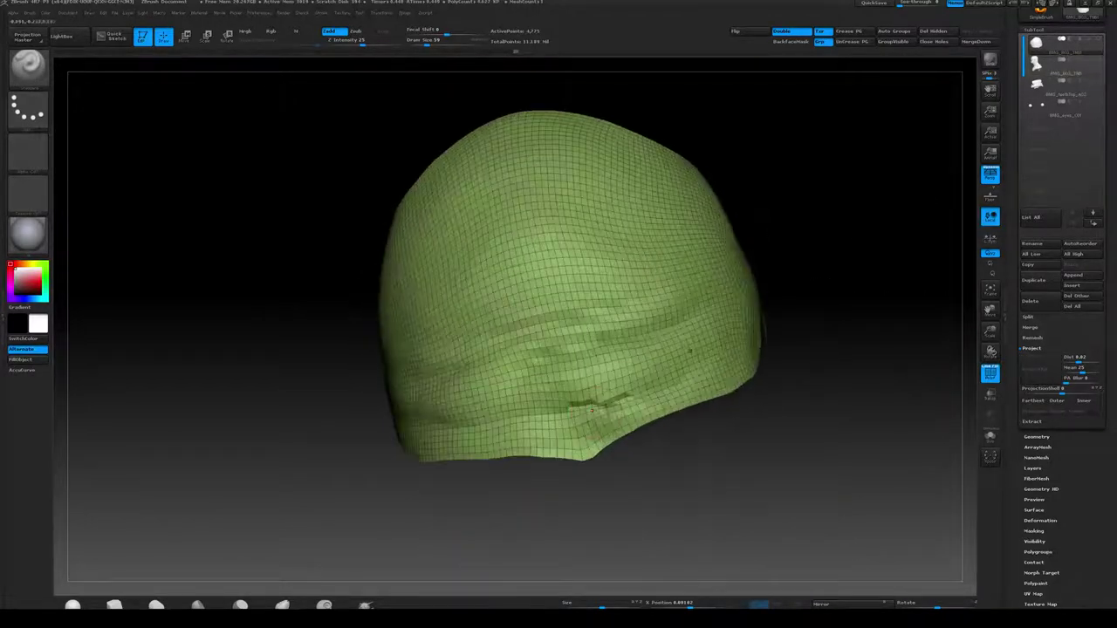
{"action": "mouse_move", "coordinate": [604, 406]}
{"action": "left_mouse_down", "text": "shift"}
{"action": "mouse_move", "coordinate": [597, 413]}
{"action": "mouse_move", "coordinate": [596, 399]}
{"action": "left_mouse_up", "text": "shift"}
{"action": "mouse_move", "coordinate": [859, 269]}
{"action": "left_mouse_down"}
{"action": "mouse_move", "coordinate": [646, 281]}
{"action": "mouse_move", "coordinate": [835, 280]}
{"action": "mouse_move", "coordinate": [772, 277]}
{"action": "mouse_move", "coordinate": [783, 287]}
{"action": "mouse_move", "coordinate": [815, 255]}
{"action": "mouse_move", "coordinate": [775, 264]}
{"action": "mouse_move", "coordinate": [774, 282]}
{"action": "mouse_move", "coordinate": [768, 236]}
{"action": "mouse_move", "coordinate": [736, 349]}
{"action": "mouse_move", "coordinate": [765, 277]}
{"action": "mouse_move", "coordinate": [737, 274]}
{"action": "mouse_move", "coordinate": [763, 287]}
{"action": "mouse_move", "coordinate": [780, 254]}
{"action": "mouse_move", "coordinate": [879, 172]}
{"action": "left_mouse_up"}
{"action": "key", "text": "shift+f"}
Select the bust subtool and check its hair polygroup in polyframe from the back and side
{"action": "left_click", "coordinate": [1064, 66]}
{"action": "left_click_drag", "start_coordinate": [818, 211], "coordinate": [689, 294]}
{"action": "key", "text": "shift+f"}
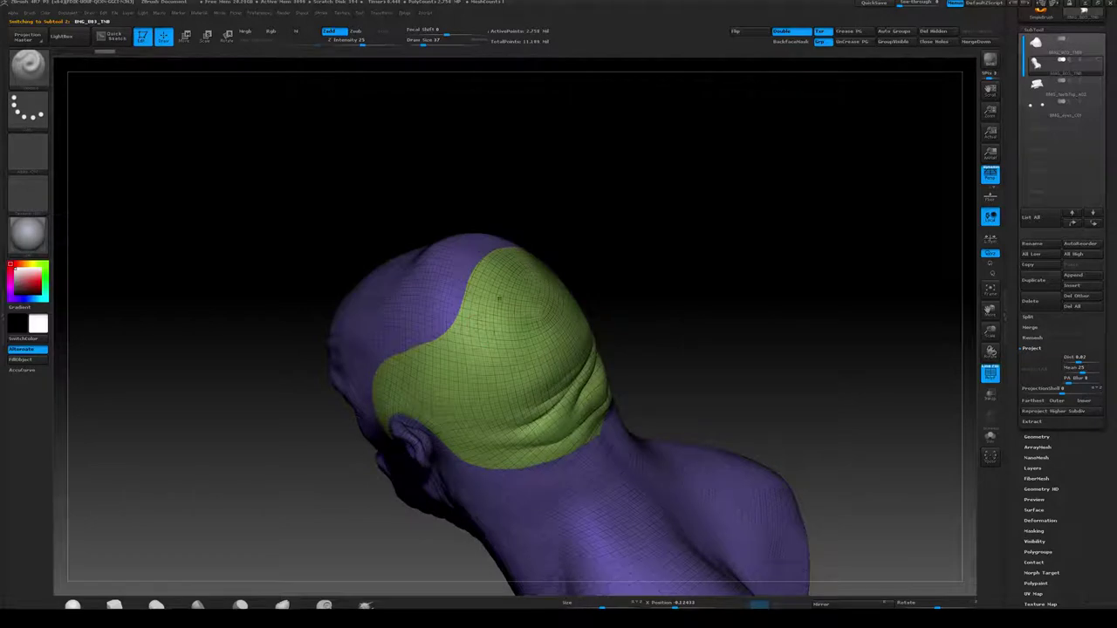
{"action": "mouse_move", "coordinate": [656, 224]}
{"action": "left_mouse_down"}
{"action": "mouse_move", "coordinate": [698, 172]}
{"action": "mouse_move", "coordinate": [694, 183]}
{"action": "mouse_move", "coordinate": [736, 150]}
{"action": "mouse_move", "coordinate": [780, 252]}
{"action": "mouse_move", "coordinate": [691, 132]}
{"action": "left_mouse_up"}
{"action": "key", "text": "shift+f"}
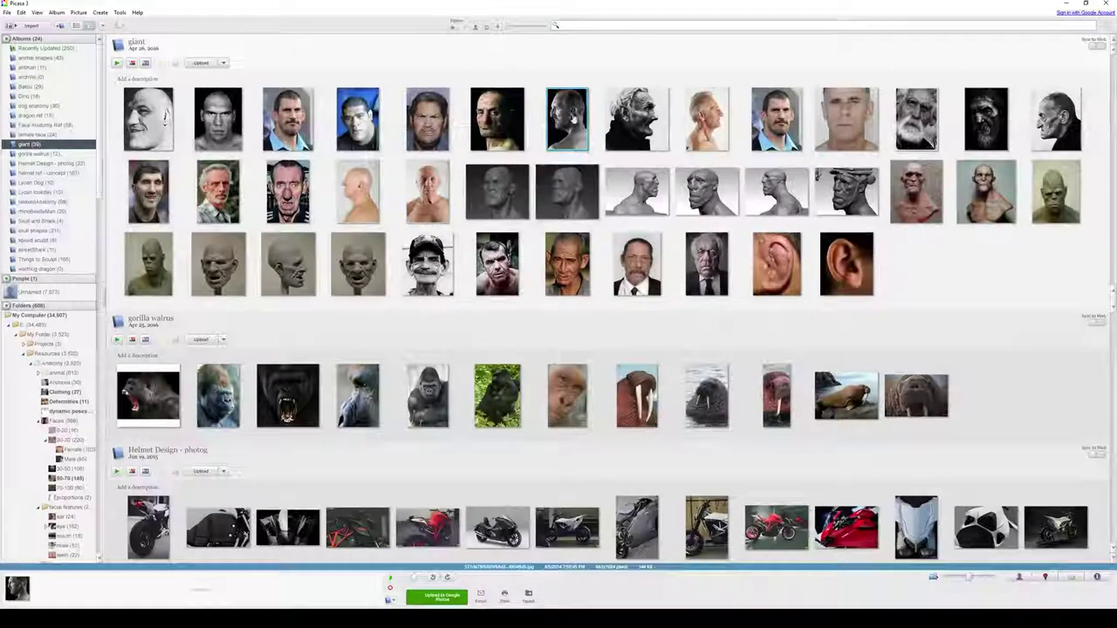
View the black-and-white profile portrait of the balding man in Picasa's giant album as hair reference, and return to ZBrush
{"action": "double_click", "coordinate": [574, 118]}
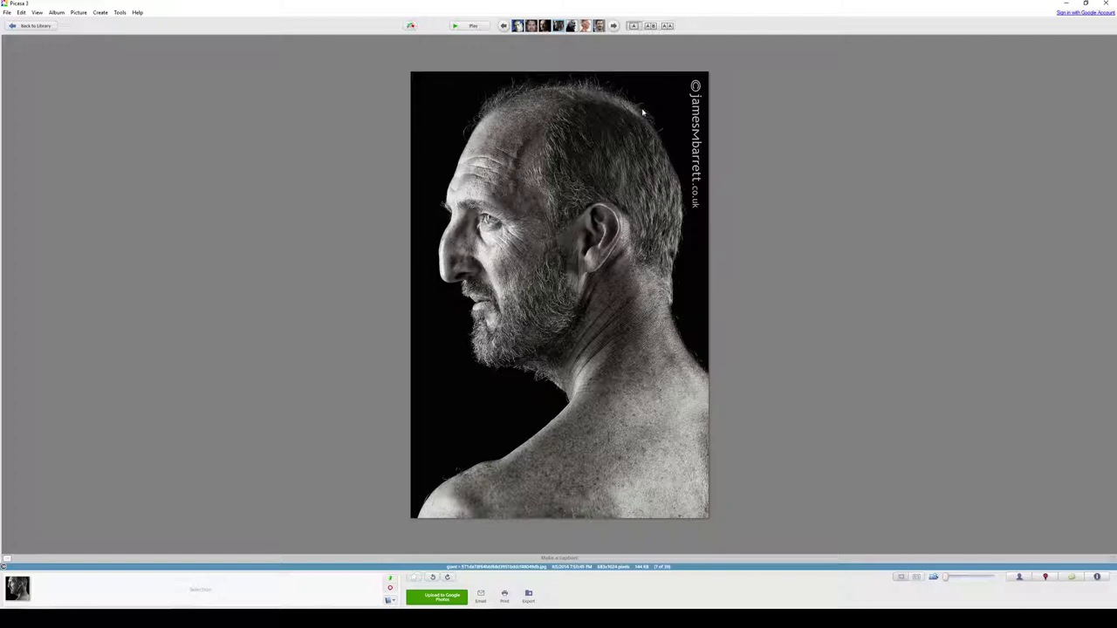
{"action": "left_click", "coordinate": [1068, 3]}
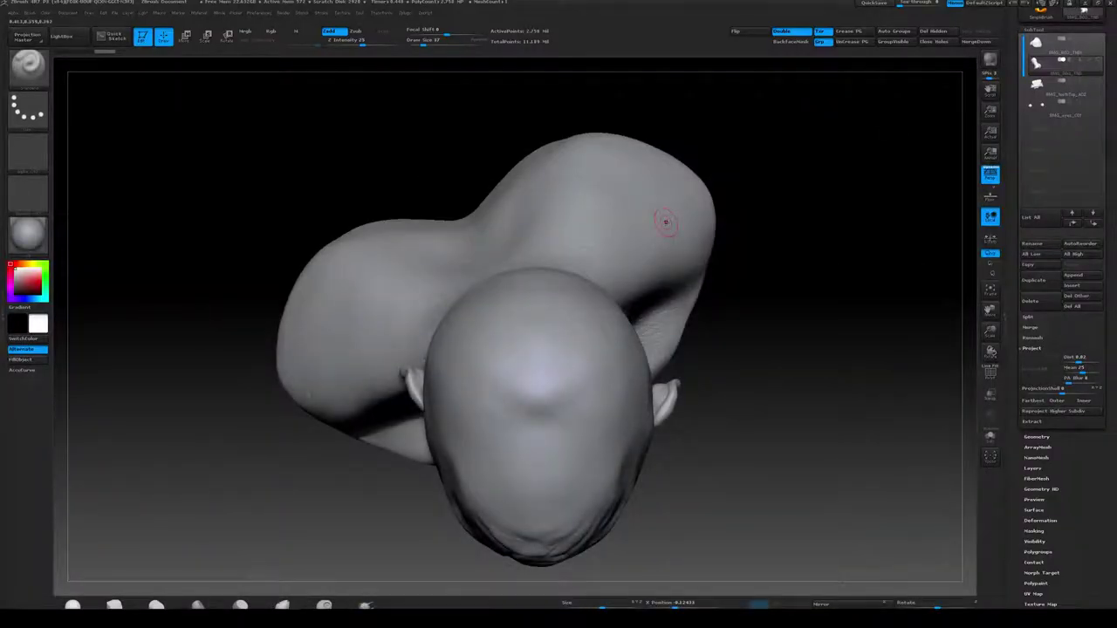
Turn on X symmetry, enlarge the brush to 51 and mask the bald area above the forehead
{"action": "mouse_move", "coordinate": [744, 446]}
{"action": "left_mouse_down"}
{"action": "mouse_move", "coordinate": [742, 253]}
{"action": "mouse_move", "coordinate": [775, 283]}
{"action": "mouse_move", "coordinate": [775, 321]}
{"action": "left_mouse_up"}
{"action": "key", "text": "x"}
{"action": "key", "text": "bracketright"}
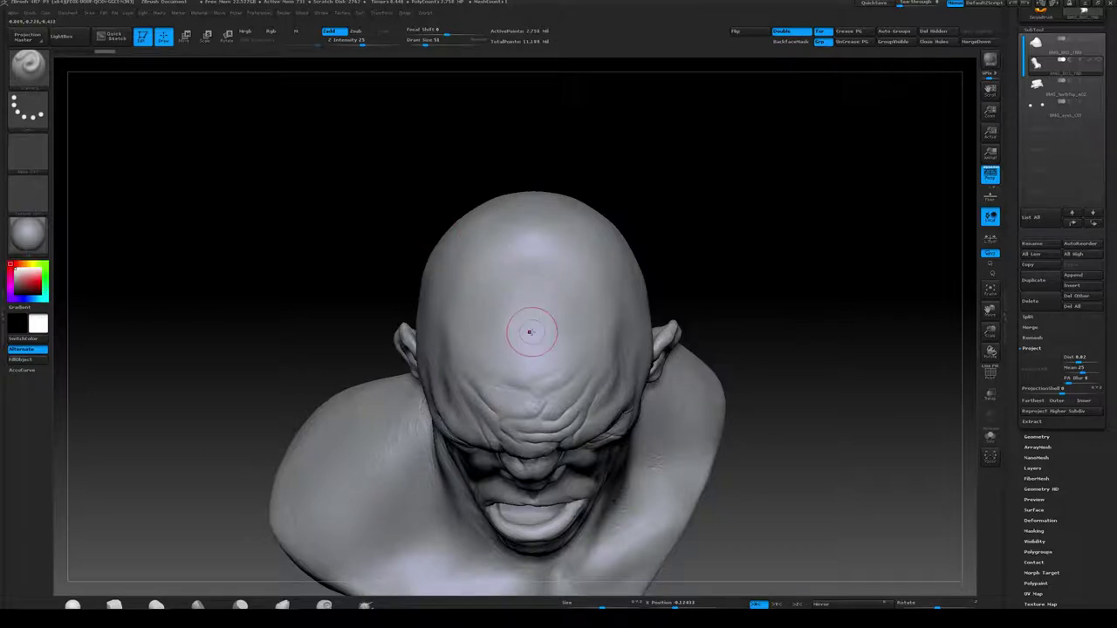
{"action": "mouse_move", "coordinate": [745, 224]}
{"action": "left_mouse_down"}
{"action": "mouse_move", "coordinate": [750, 198]}
{"action": "mouse_move", "coordinate": [748, 219]}
{"action": "mouse_move", "coordinate": [726, 236]}
{"action": "left_mouse_up"}
{"action": "left_click", "coordinate": [383, 13]}
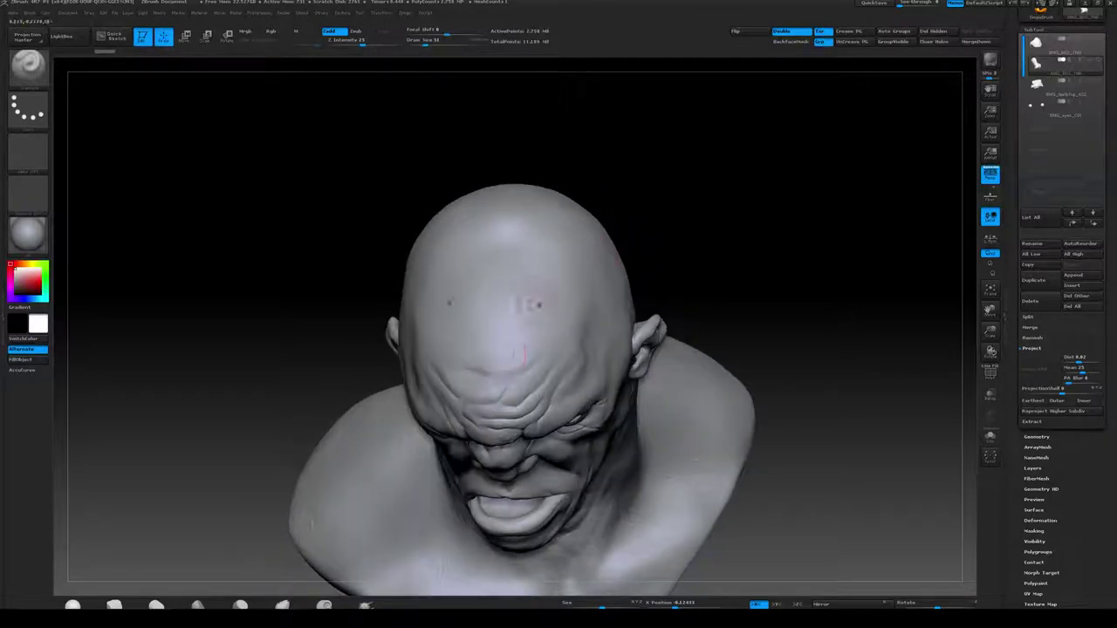
{"action": "left_click_drag", "start_coordinate": [630, 204], "coordinate": [645, 217]}
{"action": "mouse_move", "coordinate": [524, 326]}
{"action": "left_mouse_down", "text": "ctrl"}
{"action": "mouse_move", "coordinate": [550, 302]}
{"action": "mouse_move", "coordinate": [504, 248]}
{"action": "mouse_move", "coordinate": [506, 312]}
{"action": "mouse_move", "coordinate": [501, 256]}
{"action": "mouse_move", "coordinate": [565, 239]}
{"action": "left_mouse_up", "text": "ctrl"}
{"action": "left_click_drag", "start_coordinate": [682, 175], "coordinate": [677, 199]}
{"action": "mouse_move", "coordinate": [537, 316]}
{"action": "left_mouse_down", "text": "ctrl"}
{"action": "mouse_move", "coordinate": [567, 294]}
{"action": "mouse_move", "coordinate": [584, 219]}
{"action": "mouse_move", "coordinate": [572, 218]}
{"action": "left_mouse_up", "text": "ctrl"}
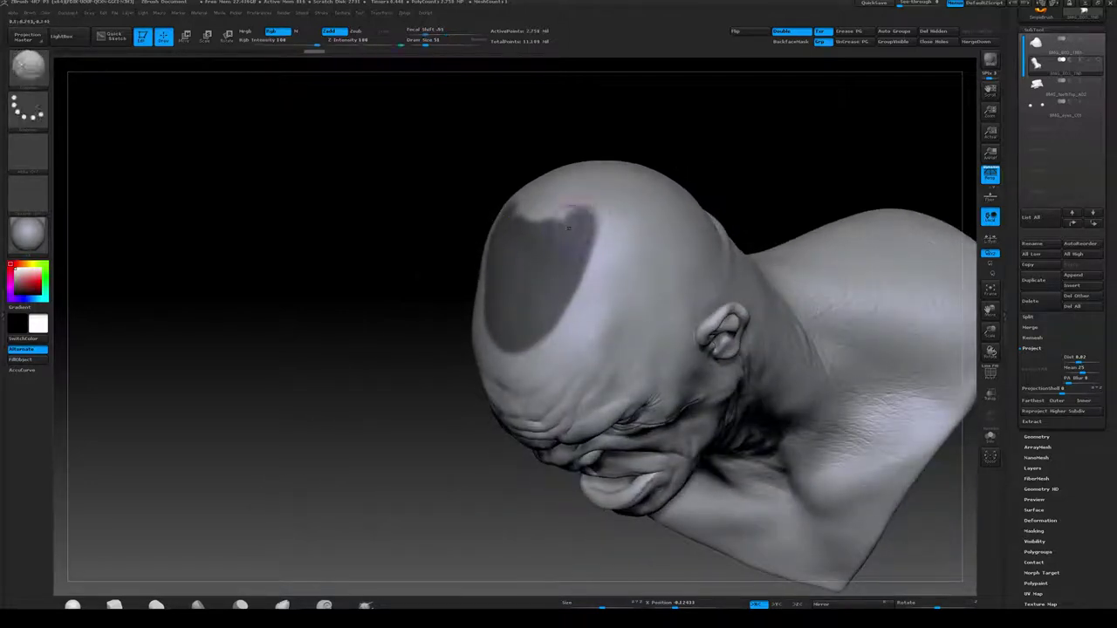
Show the polyframe and extend the mask over the top of the head onto the front edge of the hair polygroup
{"action": "key", "text": "shift+f"}
{"action": "left_click_drag", "start_coordinate": [751, 142], "coordinate": [621, 295], "text": "alt"}
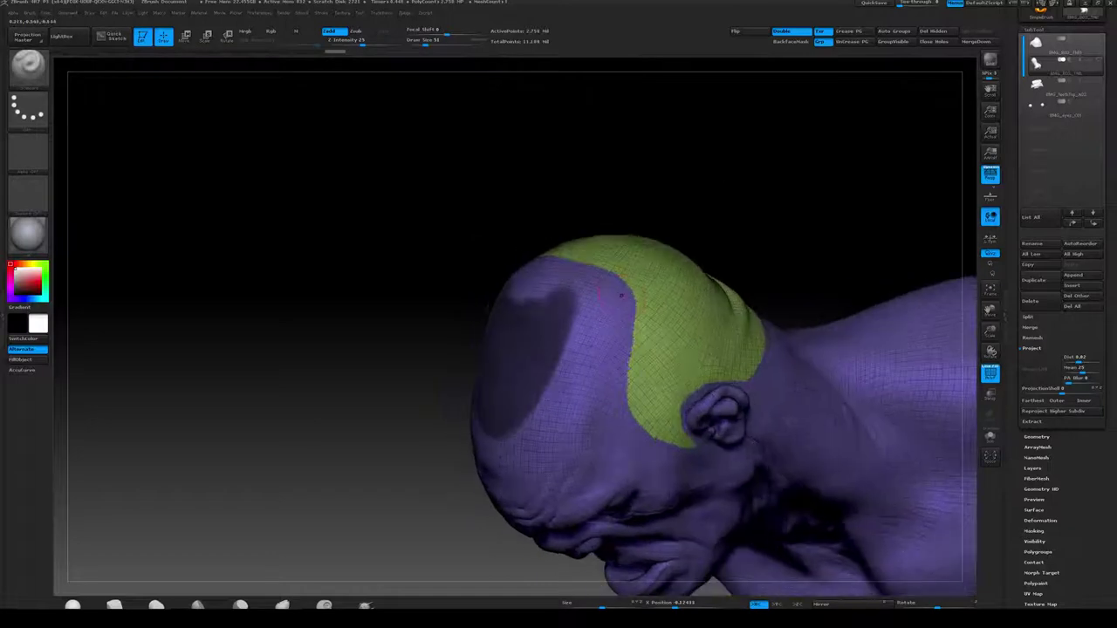
{"action": "left_click_drag", "start_coordinate": [720, 181], "coordinate": [713, 164]}
{"action": "mouse_move", "coordinate": [518, 382]}
{"action": "left_mouse_down", "text": "ctrl"}
{"action": "mouse_move", "coordinate": [534, 387]}
{"action": "mouse_move", "coordinate": [561, 323]}
{"action": "mouse_move", "coordinate": [541, 380]}
{"action": "mouse_move", "coordinate": [604, 265]}
{"action": "left_mouse_up", "text": "ctrl"}
{"action": "left_click_drag", "start_coordinate": [540, 359], "coordinate": [595, 263], "text": "ctrl"}
{"action": "left_click_drag", "start_coordinate": [569, 299], "coordinate": [522, 283], "text": "ctrl"}
{"action": "left_click_drag", "start_coordinate": [392, 253], "coordinate": [532, 296]}
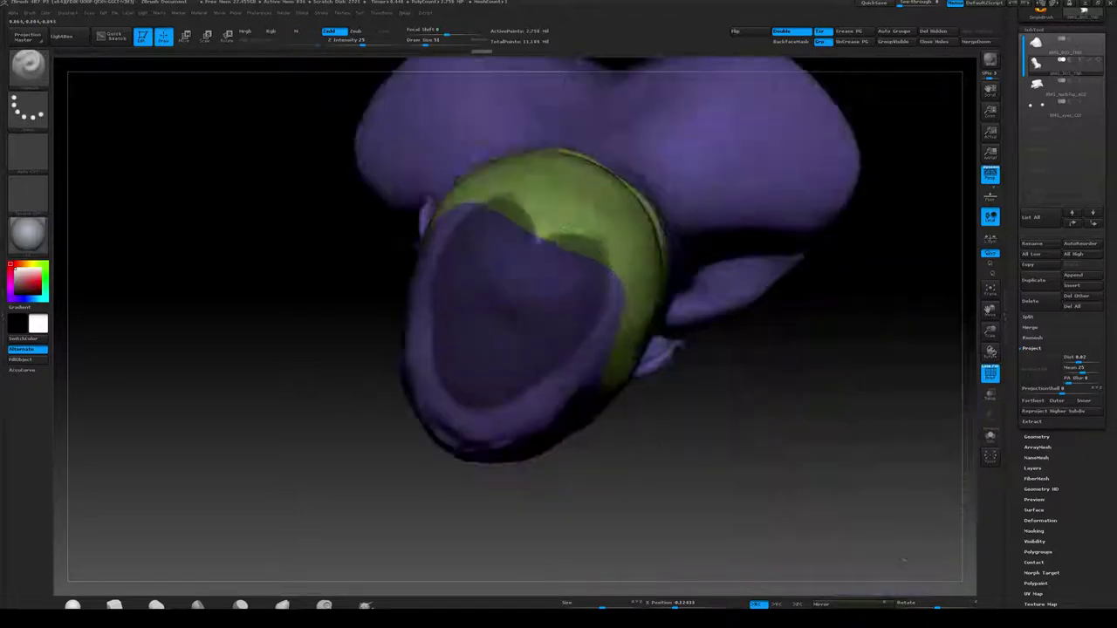
{"action": "left_click_drag", "start_coordinate": [557, 244], "coordinate": [548, 272], "text": "ctrl"}
{"action": "mouse_move", "coordinate": [546, 225]}
{"action": "left_mouse_down", "text": "ctrl"}
{"action": "mouse_move", "coordinate": [522, 230]}
{"action": "mouse_move", "coordinate": [526, 210]}
{"action": "left_mouse_up", "text": "ctrl"}
Extend the mask along the sides and back of the crown so it overlaps the upper part of the hair polygroup
{"action": "mouse_move", "coordinate": [707, 367]}
{"action": "left_mouse_down"}
{"action": "mouse_move", "coordinate": [695, 214]}
{"action": "mouse_move", "coordinate": [727, 206]}
{"action": "mouse_move", "coordinate": [747, 264]}
{"action": "mouse_move", "coordinate": [748, 316]}
{"action": "left_mouse_up"}
{"action": "left_click_drag", "start_coordinate": [409, 277], "coordinate": [540, 307], "text": "ctrl"}
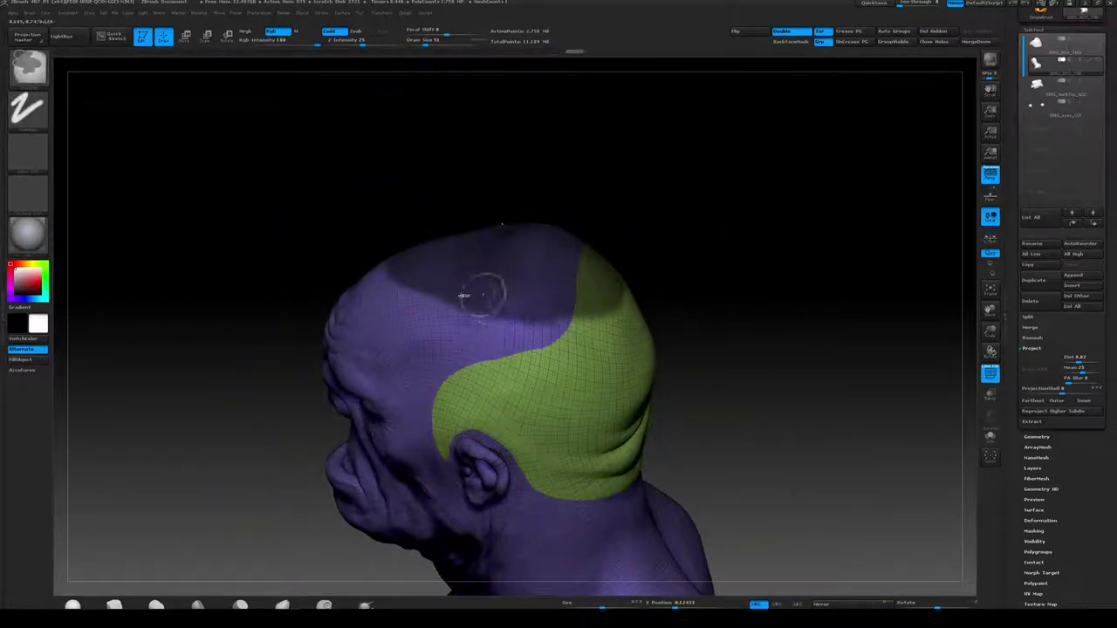
{"action": "mouse_move", "coordinate": [451, 285]}
{"action": "left_mouse_down", "text": "ctrl"}
{"action": "mouse_move", "coordinate": [572, 321]}
{"action": "mouse_move", "coordinate": [600, 318]}
{"action": "left_mouse_up", "text": "ctrl"}
{"action": "left_click_drag", "start_coordinate": [705, 244], "coordinate": [642, 253]}
{"action": "left_click_drag", "start_coordinate": [717, 229], "coordinate": [739, 228]}
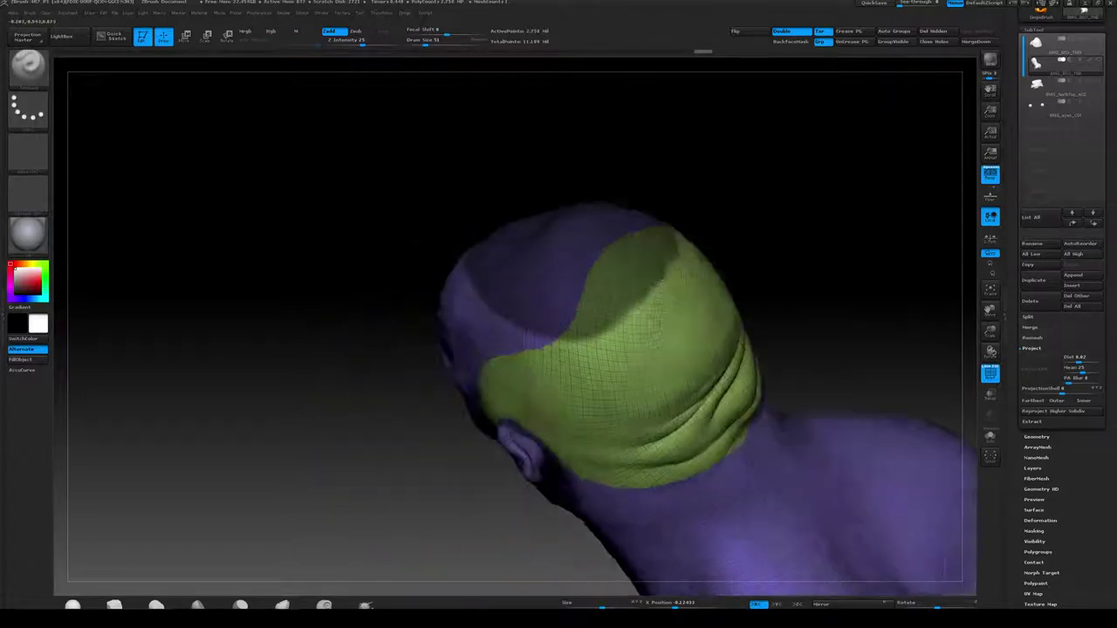
{"action": "mouse_move", "coordinate": [561, 317]}
{"action": "left_mouse_down", "text": "ctrl"}
{"action": "mouse_move", "coordinate": [653, 253]}
{"action": "mouse_move", "coordinate": [642, 275]}
{"action": "left_mouse_up", "text": "ctrl"}
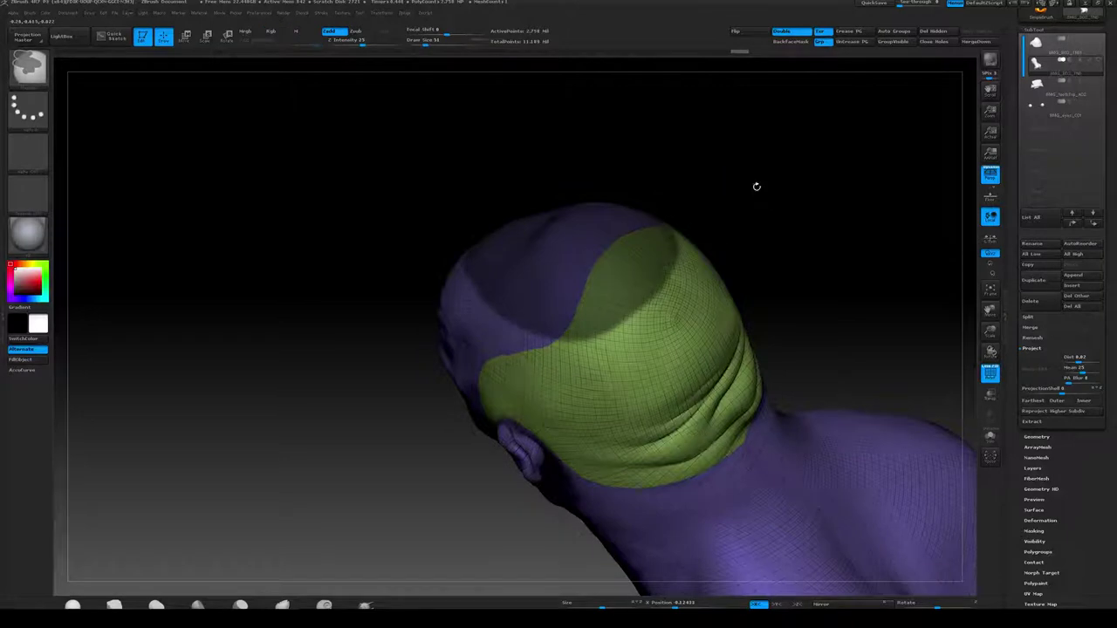
Hide the polyframe and refine the crown mask's border at the back, sides and front of the head
{"action": "left_click_drag", "start_coordinate": [756, 187], "coordinate": [758, 176], "text": "shift"}
{"action": "key", "text": "shift+f"}
{"action": "mouse_move", "coordinate": [774, 243]}
{"action": "left_mouse_down"}
{"action": "mouse_move", "coordinate": [698, 248]}
{"action": "mouse_move", "coordinate": [653, 275]}
{"action": "mouse_move", "coordinate": [623, 345]}
{"action": "mouse_move", "coordinate": [523, 349]}
{"action": "mouse_move", "coordinate": [458, 244]}
{"action": "mouse_move", "coordinate": [703, 230]}
{"action": "mouse_move", "coordinate": [715, 204]}
{"action": "mouse_move", "coordinate": [733, 230]}
{"action": "mouse_move", "coordinate": [701, 236]}
{"action": "left_mouse_up"}
{"action": "left_click", "coordinate": [494, 310], "text": "ctrl"}
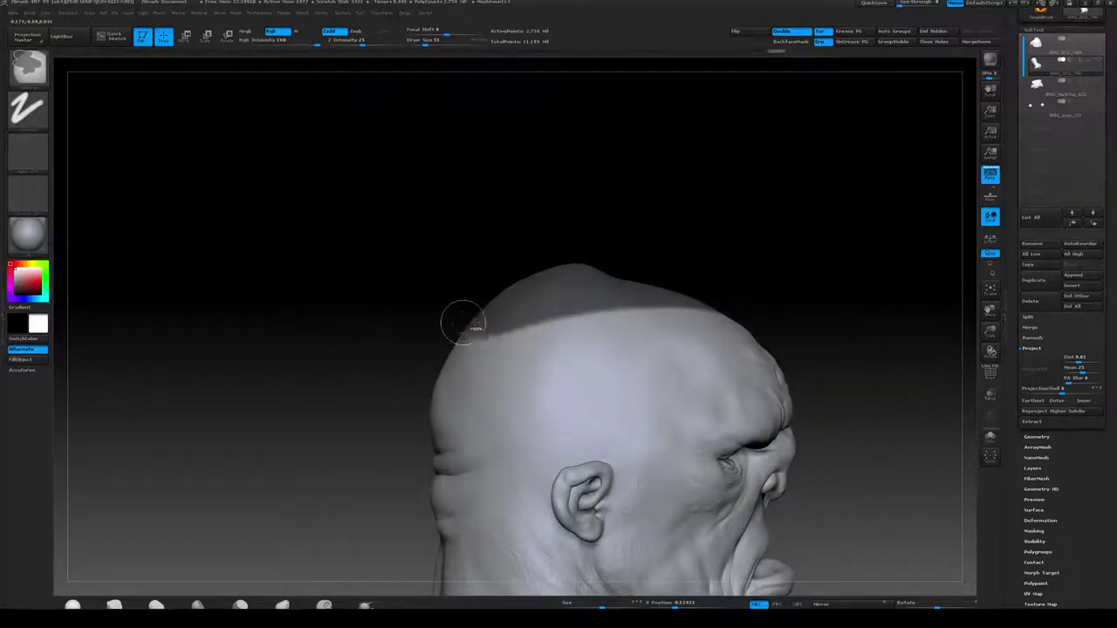
{"action": "mouse_move", "coordinate": [373, 278]}
{"action": "left_mouse_down"}
{"action": "mouse_move", "coordinate": [440, 289]}
{"action": "mouse_move", "coordinate": [462, 318]}
{"action": "left_mouse_up"}
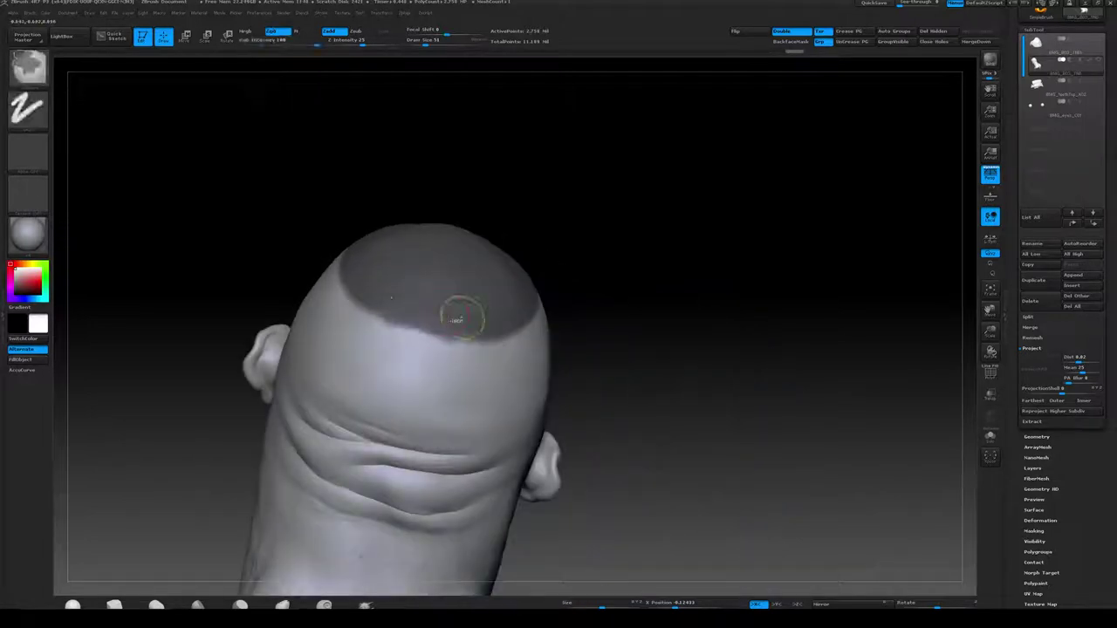
{"action": "mouse_move", "coordinate": [693, 280]}
{"action": "left_mouse_down"}
{"action": "mouse_move", "coordinate": [729, 213]}
{"action": "mouse_move", "coordinate": [706, 184]}
{"action": "mouse_move", "coordinate": [726, 291]}
{"action": "mouse_move", "coordinate": [713, 299]}
{"action": "mouse_move", "coordinate": [738, 192]}
{"action": "mouse_move", "coordinate": [656, 282]}
{"action": "left_mouse_up"}
{"action": "mouse_move", "coordinate": [287, 289]}
{"action": "left_mouse_down", "text": "ctrl"}
{"action": "mouse_move", "coordinate": [331, 377]}
{"action": "mouse_move", "coordinate": [307, 331]}
{"action": "mouse_move", "coordinate": [342, 367]}
{"action": "left_mouse_up", "text": "ctrl"}
{"action": "mouse_move", "coordinate": [598, 379]}
{"action": "left_mouse_down"}
{"action": "mouse_move", "coordinate": [690, 299]}
{"action": "mouse_move", "coordinate": [643, 270]}
{"action": "mouse_move", "coordinate": [658, 245]}
{"action": "mouse_move", "coordinate": [572, 311]}
{"action": "mouse_move", "coordinate": [631, 303]}
{"action": "left_mouse_up"}
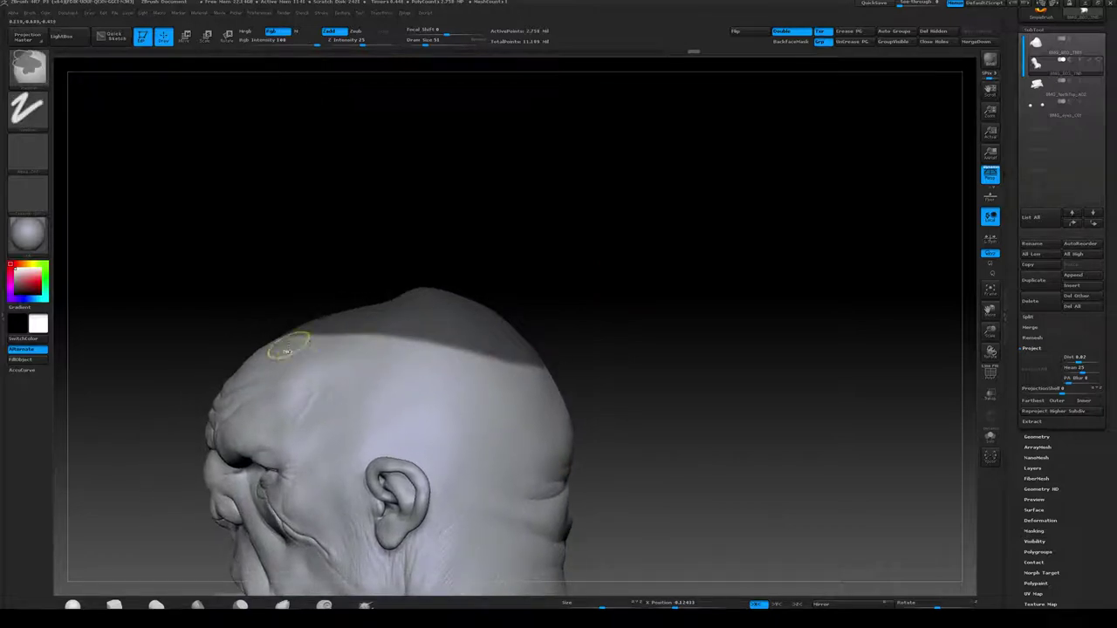
{"action": "left_click_drag", "start_coordinate": [311, 331], "coordinate": [293, 335], "text": "ctrl"}
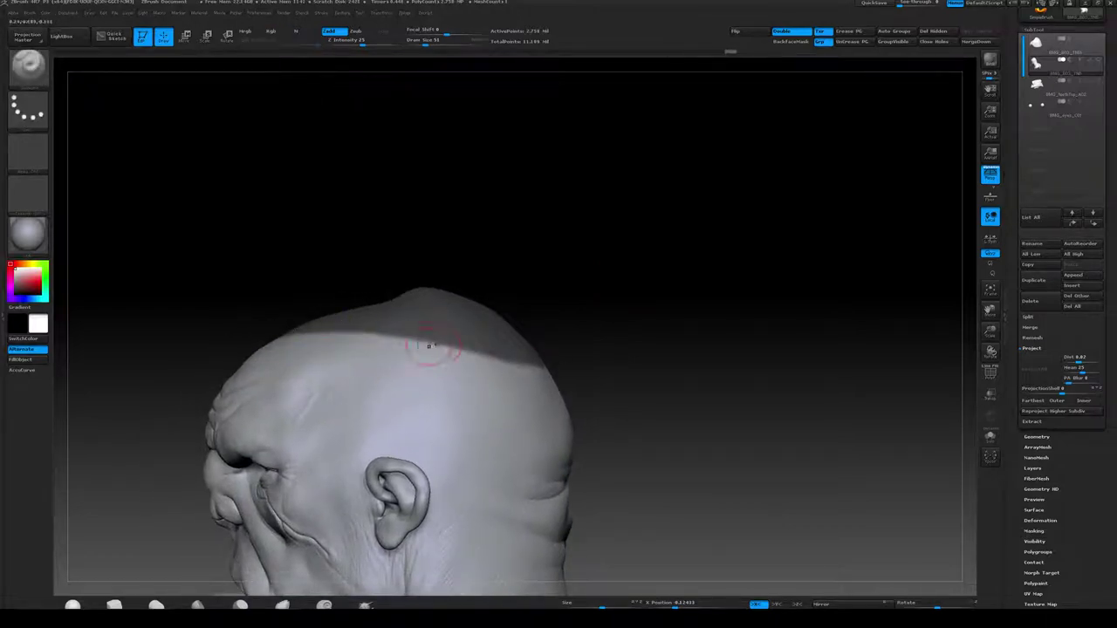
Convert the masked crown into its own polygroup and display the polygroup colours without wireframe lines
{"action": "key", "text": "shift+f"}
{"action": "mouse_move", "coordinate": [747, 277]}
{"action": "left_mouse_down"}
{"action": "mouse_move", "coordinate": [705, 281]}
{"action": "mouse_move", "coordinate": [789, 335]}
{"action": "mouse_move", "coordinate": [754, 296]}
{"action": "mouse_move", "coordinate": [721, 317]}
{"action": "mouse_move", "coordinate": [777, 271]}
{"action": "mouse_move", "coordinate": [783, 293]}
{"action": "mouse_move", "coordinate": [756, 292]}
{"action": "mouse_move", "coordinate": [766, 309]}
{"action": "mouse_move", "coordinate": [755, 323]}
{"action": "left_mouse_up"}
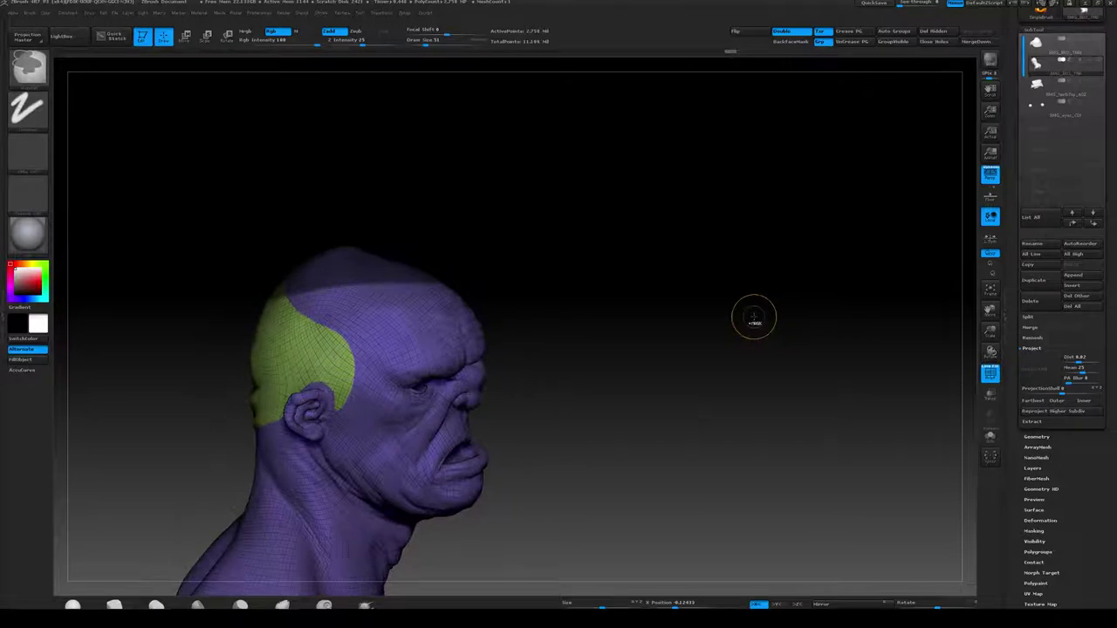
{"action": "left_click", "coordinate": [999, 368]}
{"action": "left_click_drag", "start_coordinate": [934, 375], "coordinate": [949, 379]}
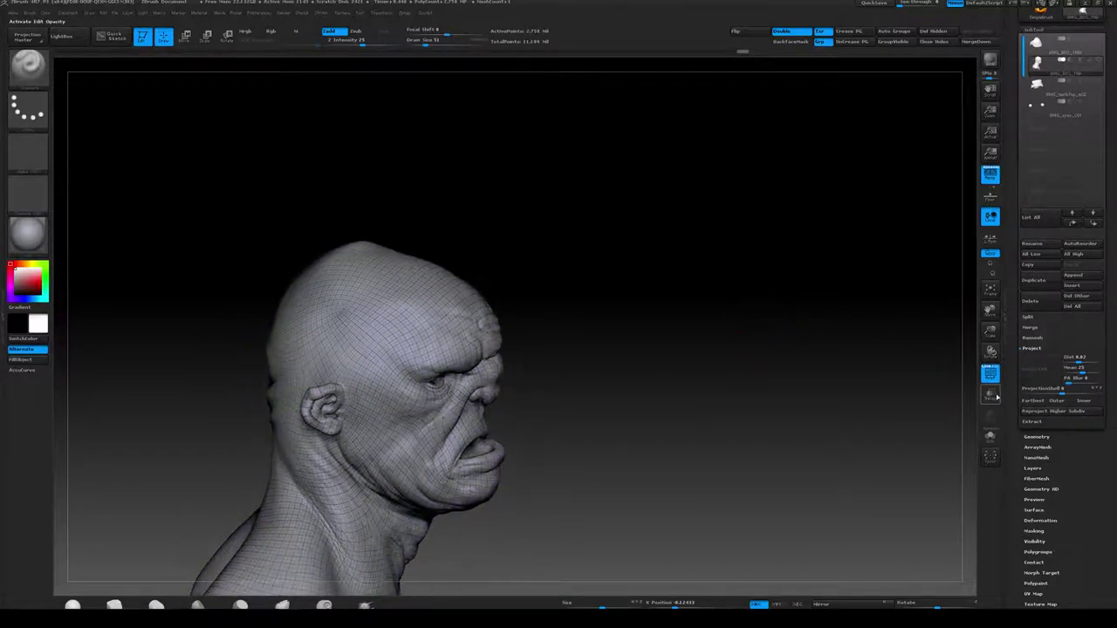
{"action": "left_click", "coordinate": [996, 369]}
{"action": "left_click", "coordinate": [986, 368]}
{"action": "mouse_move", "coordinate": [757, 347]}
{"action": "left_mouse_down"}
{"action": "mouse_move", "coordinate": [763, 337]}
{"action": "mouse_move", "coordinate": [746, 321]}
{"action": "mouse_move", "coordinate": [757, 302]}
{"action": "mouse_move", "coordinate": [827, 305]}
{"action": "left_mouse_up"}
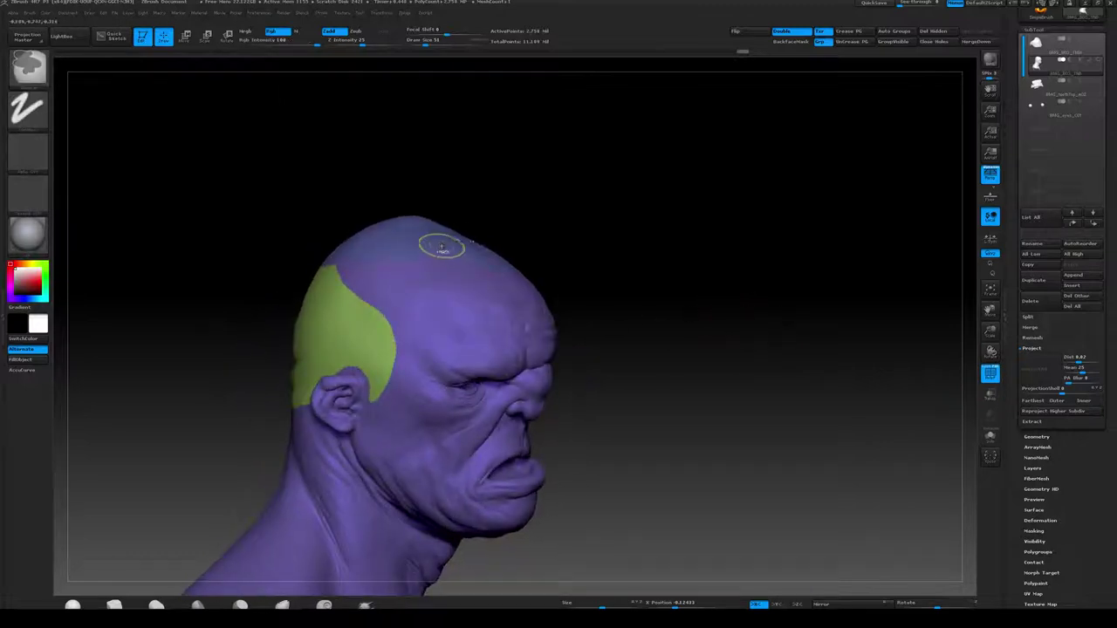
Isolate the crown polygroup, regroup its visible polygons for a distinct colour and show the whole bust again
{"action": "left_click", "coordinate": [441, 248], "text": "ctrl+shift"}
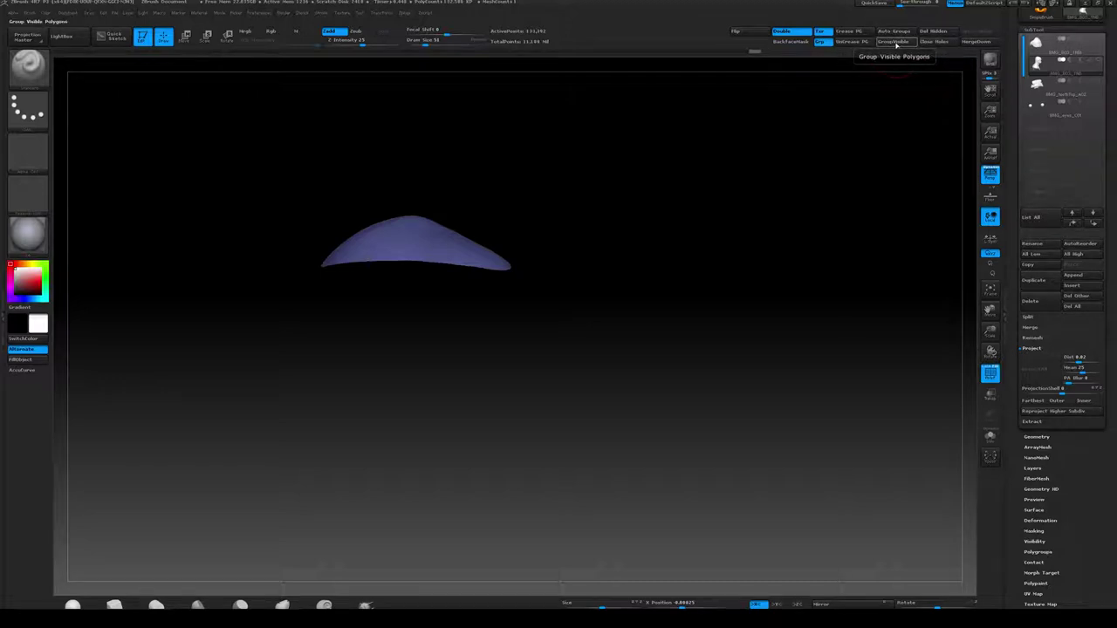
{"action": "left_click", "coordinate": [896, 44]}
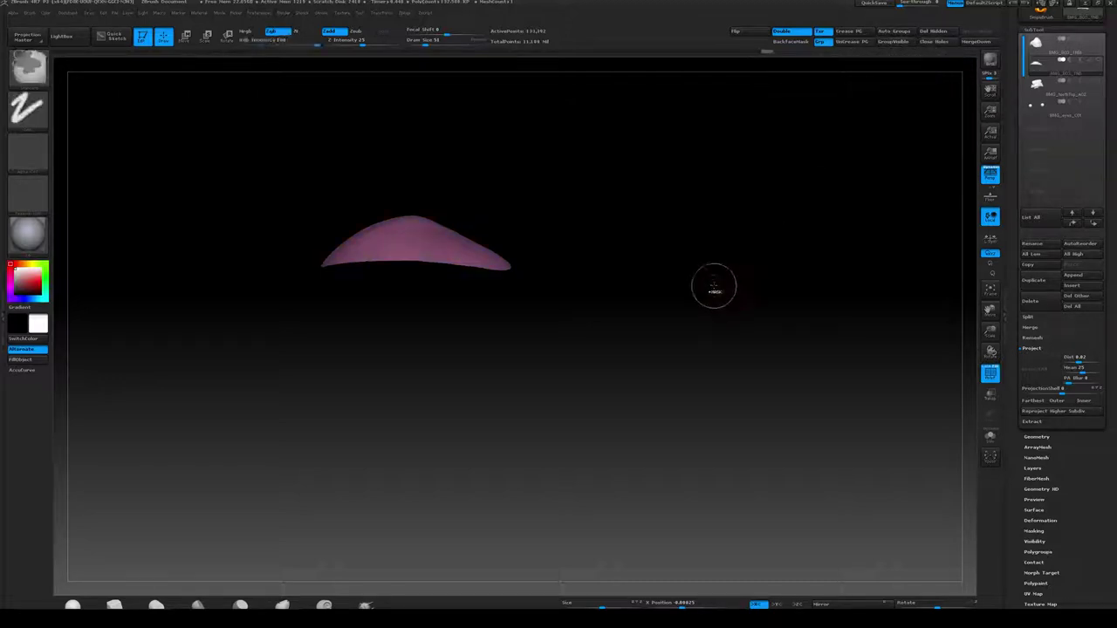
{"action": "left_click", "coordinate": [741, 245], "text": "ctrl+shift"}
{"action": "mouse_move", "coordinate": [727, 257]}
{"action": "left_mouse_down"}
{"action": "mouse_move", "coordinate": [716, 224]}
{"action": "mouse_move", "coordinate": [721, 243]}
{"action": "left_mouse_up"}
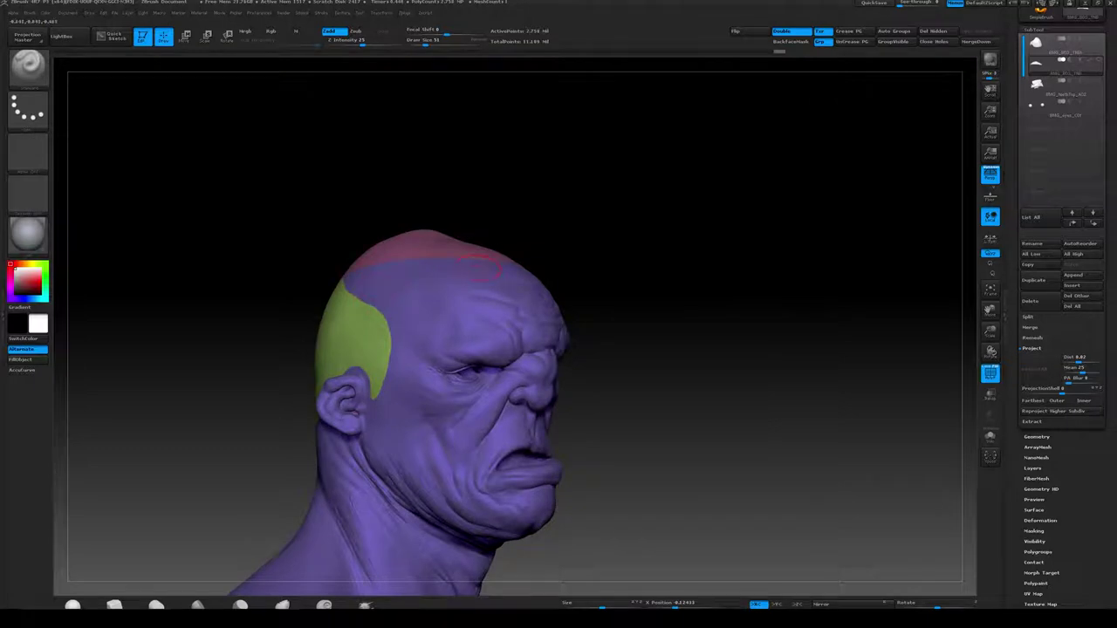
Examine the borders between the crown, hair and face polygroups from the sides, top and back of the head
{"action": "left_click_drag", "start_coordinate": [596, 227], "coordinate": [631, 189]}
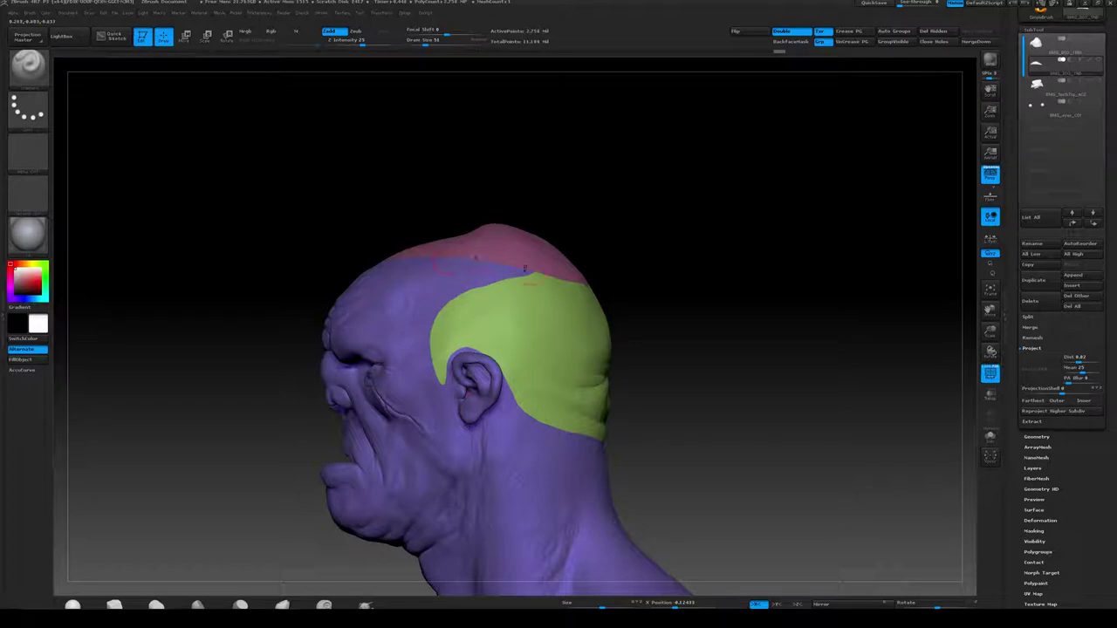
{"action": "left_click_drag", "start_coordinate": [594, 166], "coordinate": [539, 270]}
{"action": "mouse_move", "coordinate": [606, 205]}
{"action": "left_mouse_down"}
{"action": "mouse_move", "coordinate": [672, 235]}
{"action": "mouse_move", "coordinate": [794, 227]}
{"action": "left_mouse_up"}
{"action": "mouse_move", "coordinate": [571, 208]}
{"action": "left_mouse_down"}
{"action": "mouse_move", "coordinate": [521, 282]}
{"action": "mouse_move", "coordinate": [467, 293]}
{"action": "left_mouse_up"}
{"action": "mouse_move", "coordinate": [626, 162]}
{"action": "left_mouse_down"}
{"action": "mouse_move", "coordinate": [616, 169]}
{"action": "mouse_move", "coordinate": [658, 175]}
{"action": "mouse_move", "coordinate": [584, 236]}
{"action": "left_mouse_up"}
{"action": "left_click_drag", "start_coordinate": [658, 150], "coordinate": [554, 229]}
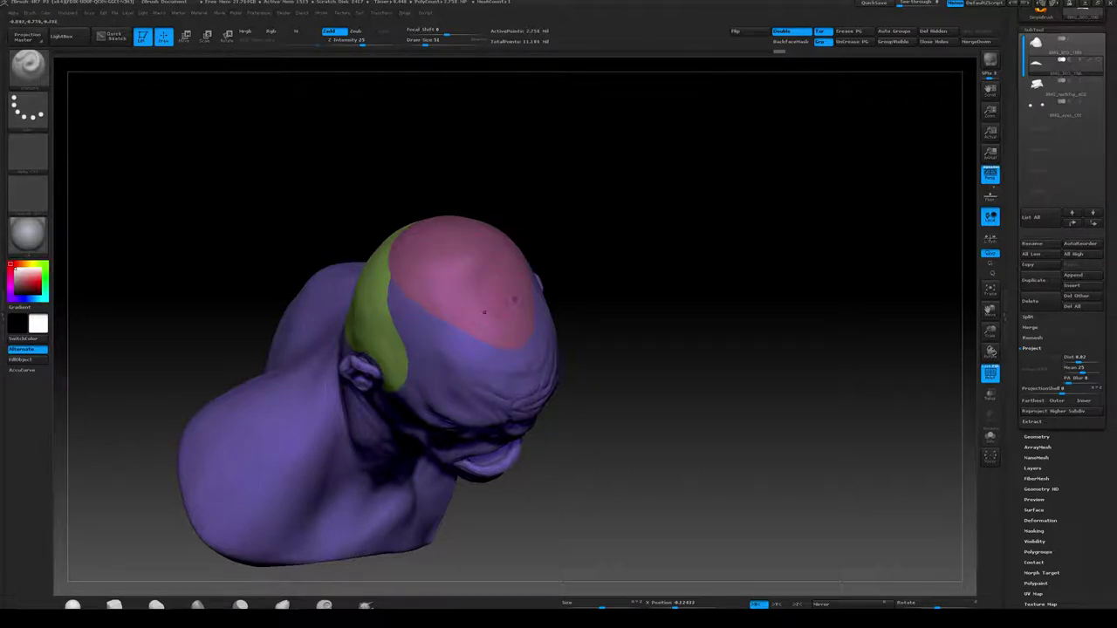
{"action": "mouse_move", "coordinate": [576, 172]}
{"action": "left_mouse_down"}
{"action": "mouse_move", "coordinate": [563, 194]}
{"action": "mouse_move", "coordinate": [427, 199]}
{"action": "left_mouse_up"}
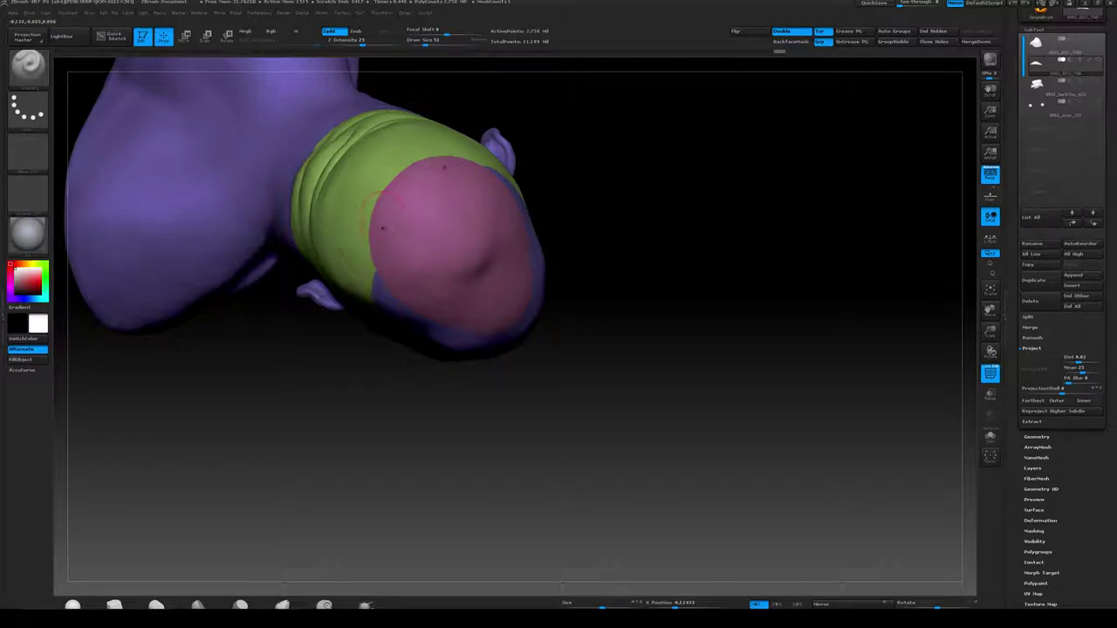
{"action": "mouse_move", "coordinate": [644, 190]}
{"action": "left_mouse_down"}
{"action": "mouse_move", "coordinate": [649, 162]}
{"action": "mouse_move", "coordinate": [676, 185]}
{"action": "mouse_move", "coordinate": [649, 192]}
{"action": "mouse_move", "coordinate": [666, 187]}
{"action": "mouse_move", "coordinate": [674, 200]}
{"action": "mouse_move", "coordinate": [641, 204]}
{"action": "mouse_move", "coordinate": [563, 200]}
{"action": "mouse_move", "coordinate": [581, 193]}
{"action": "mouse_move", "coordinate": [581, 310]}
{"action": "left_mouse_up"}
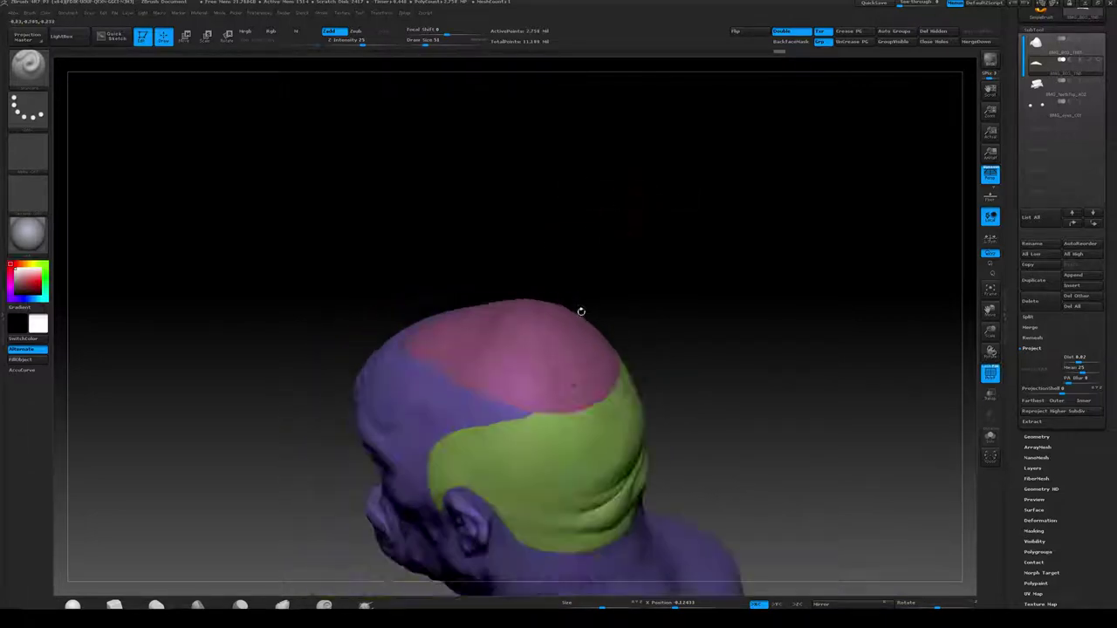
{"action": "left_click_drag", "start_coordinate": [660, 249], "coordinate": [692, 249]}
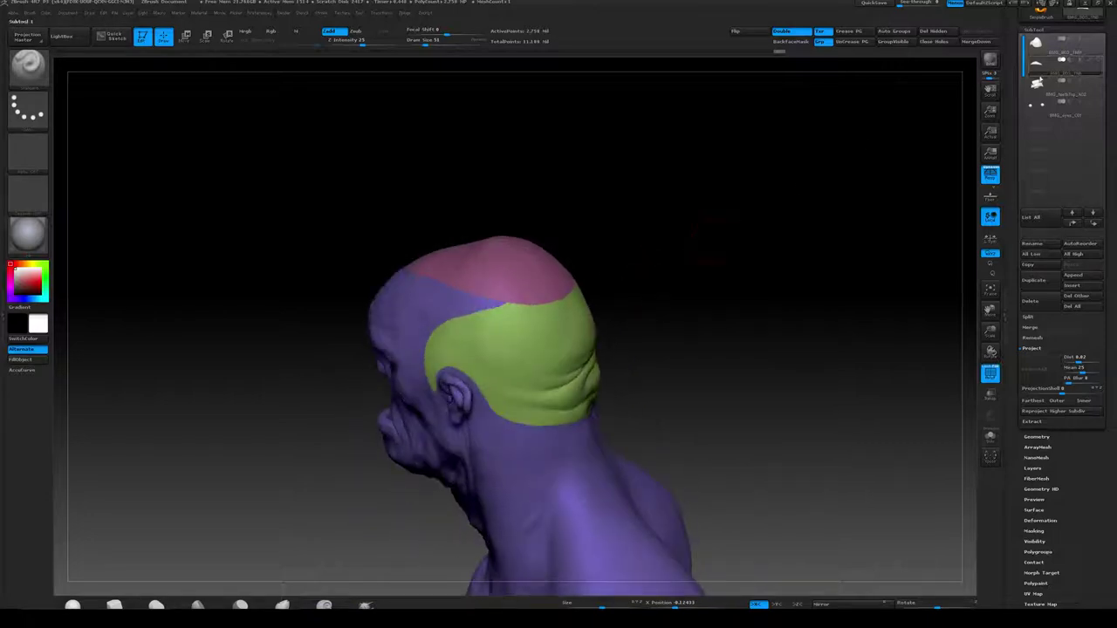
{"action": "left_click_drag", "start_coordinate": [804, 253], "coordinate": [832, 240]}
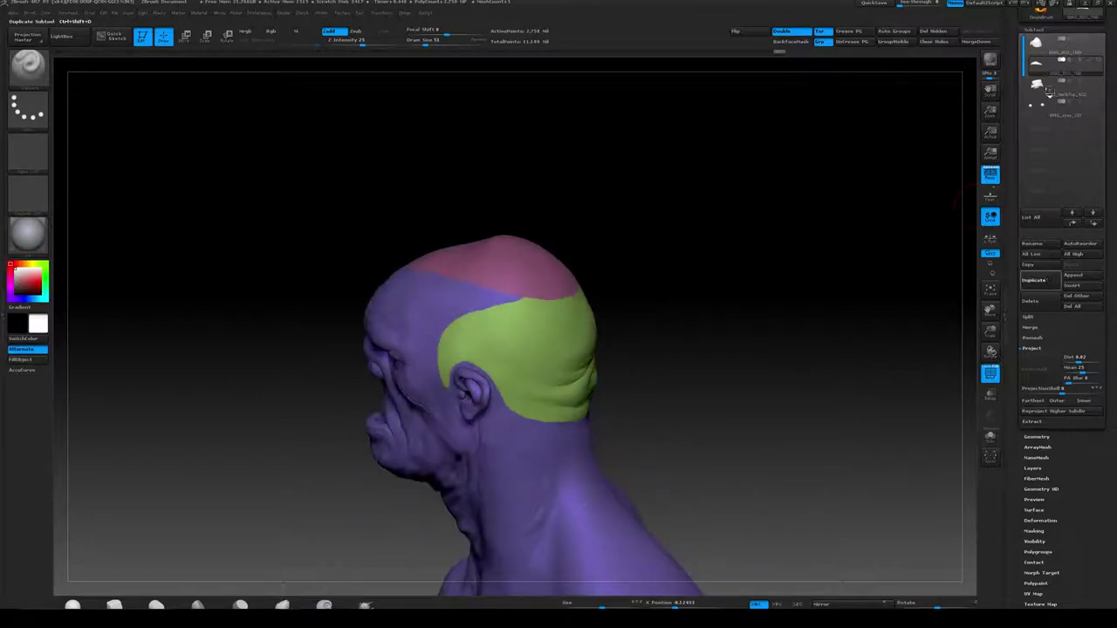
Duplicate the grouped bust subtool and hide the other copy
{"action": "left_click", "coordinate": [1039, 280]}
{"action": "left_click", "coordinate": [1099, 81]}
{"action": "left_click_drag", "start_coordinate": [806, 271], "coordinate": [911, 330]}
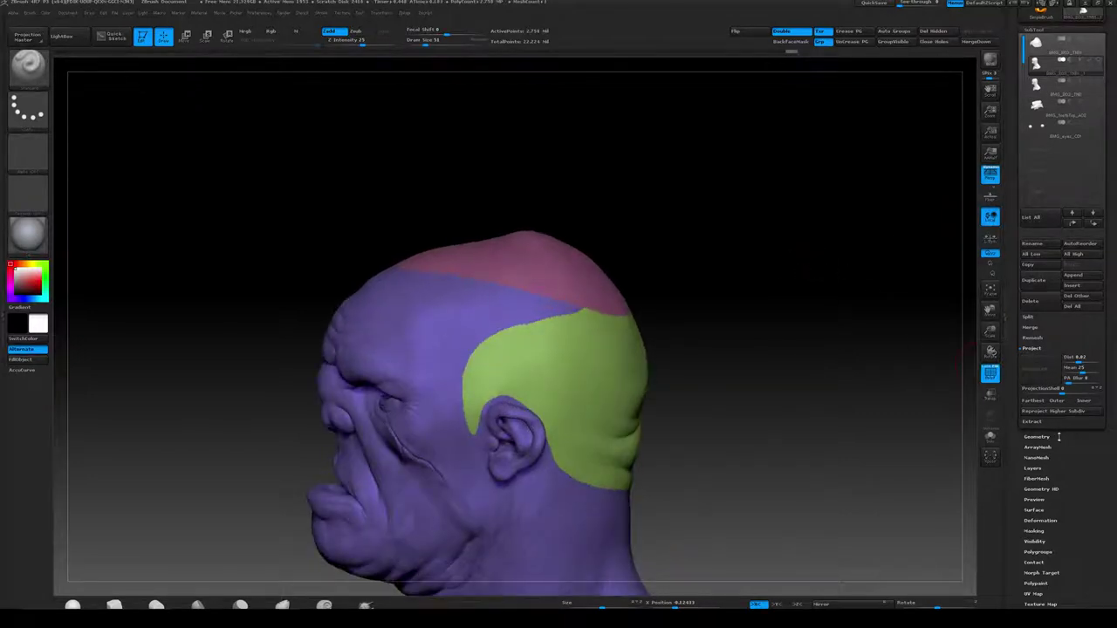
Delete the lower subdivision levels of the selected bust subtool and return to the subtool list
{"action": "left_click", "coordinate": [1048, 436]}
{"action": "left_click", "coordinate": [1072, 72]}
{"action": "left_click", "coordinate": [1034, 30]}
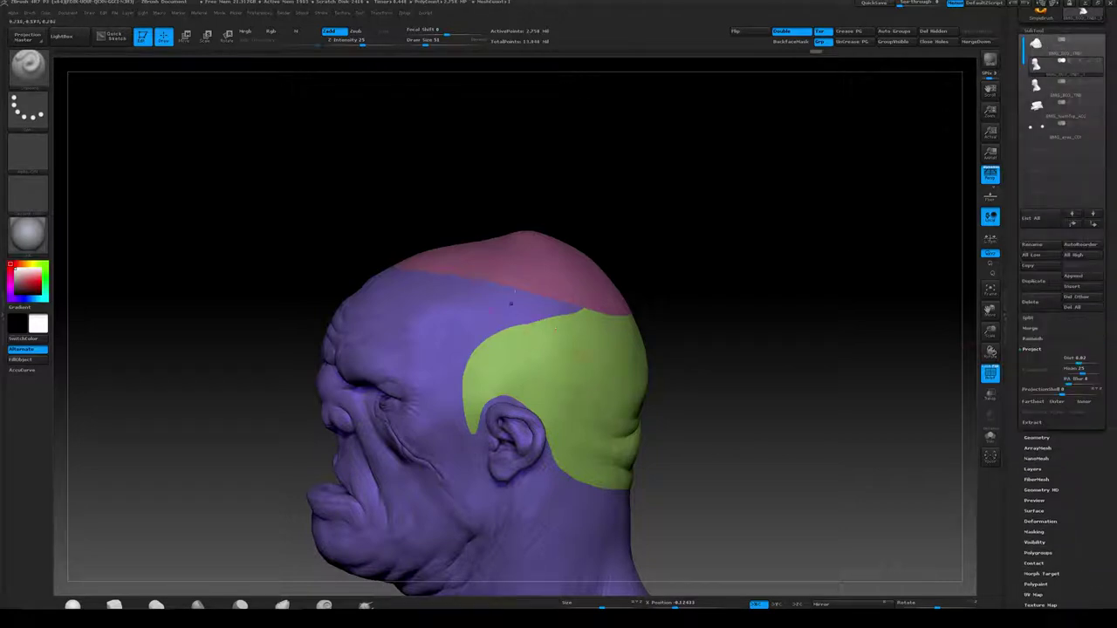
Isolate the crown polygroup of the duplicated bust and delete the hidden geometry
{"action": "left_click", "coordinate": [536, 255], "text": "ctrl+shift"}
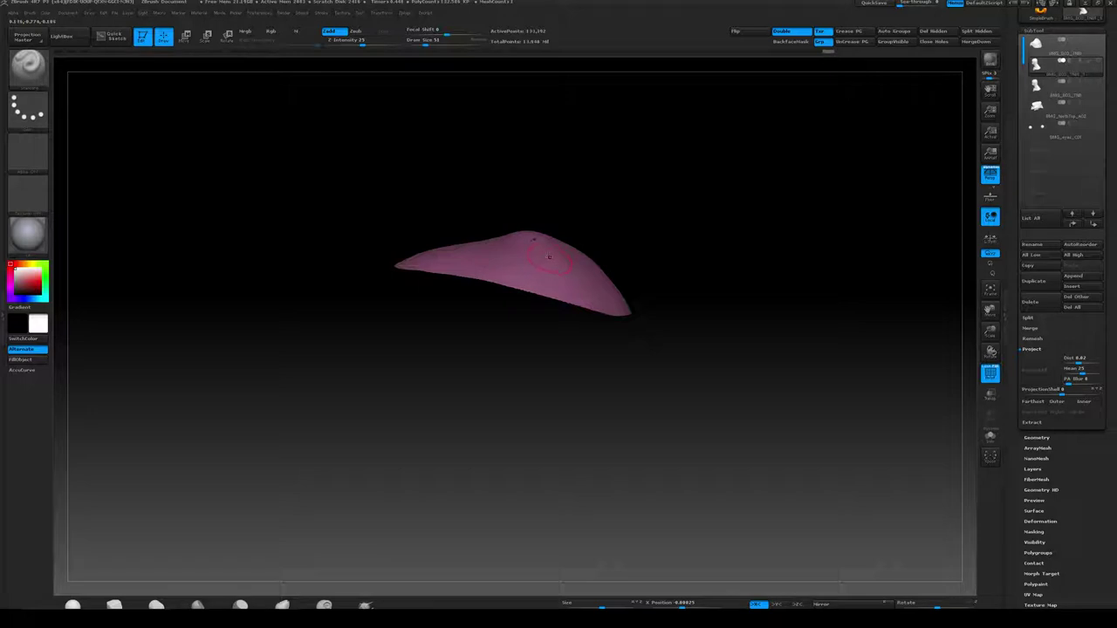
{"action": "left_click", "coordinate": [938, 34]}
{"action": "left_click_drag", "start_coordinate": [713, 204], "coordinate": [724, 253], "text": "alt"}
{"action": "left_click_drag", "start_coordinate": [772, 144], "coordinate": [789, 205]}
Examine the extracted crown mesh close up, with and without its polyframe
{"action": "key", "text": "shift+f"}
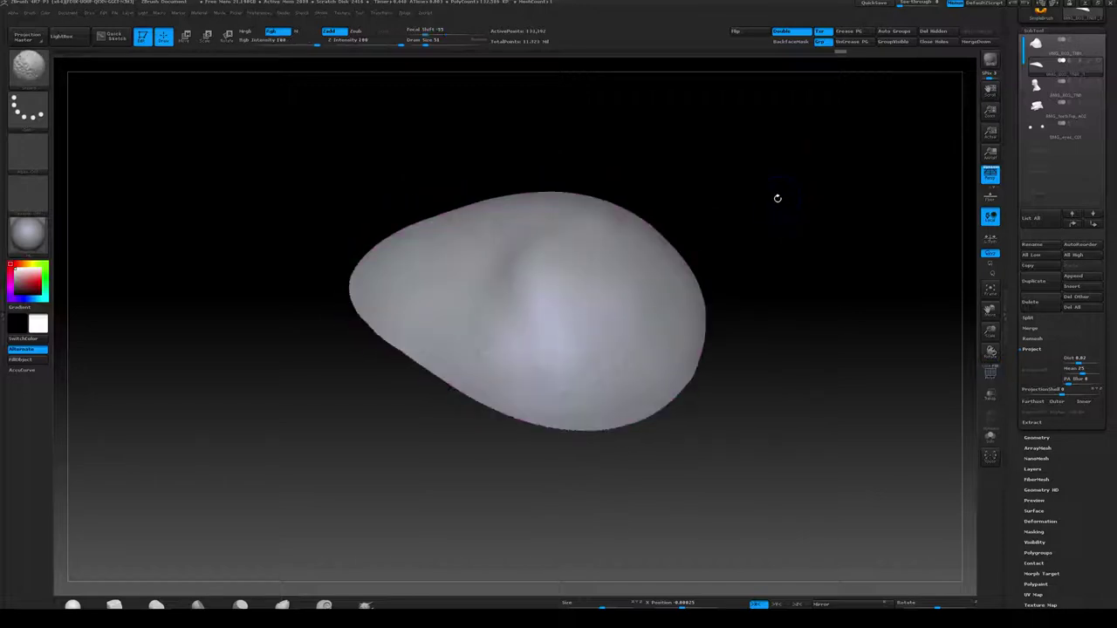
{"action": "key", "text": "shift+f"}
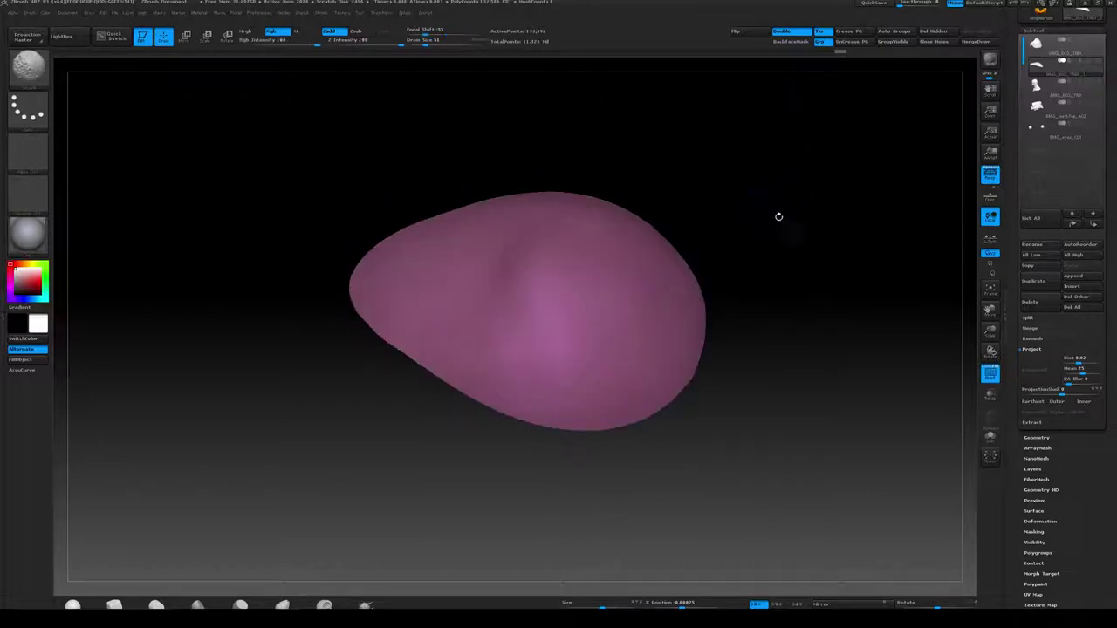
{"action": "left_click", "coordinate": [987, 370], "text": "shift"}
{"action": "key", "text": "shift+f"}
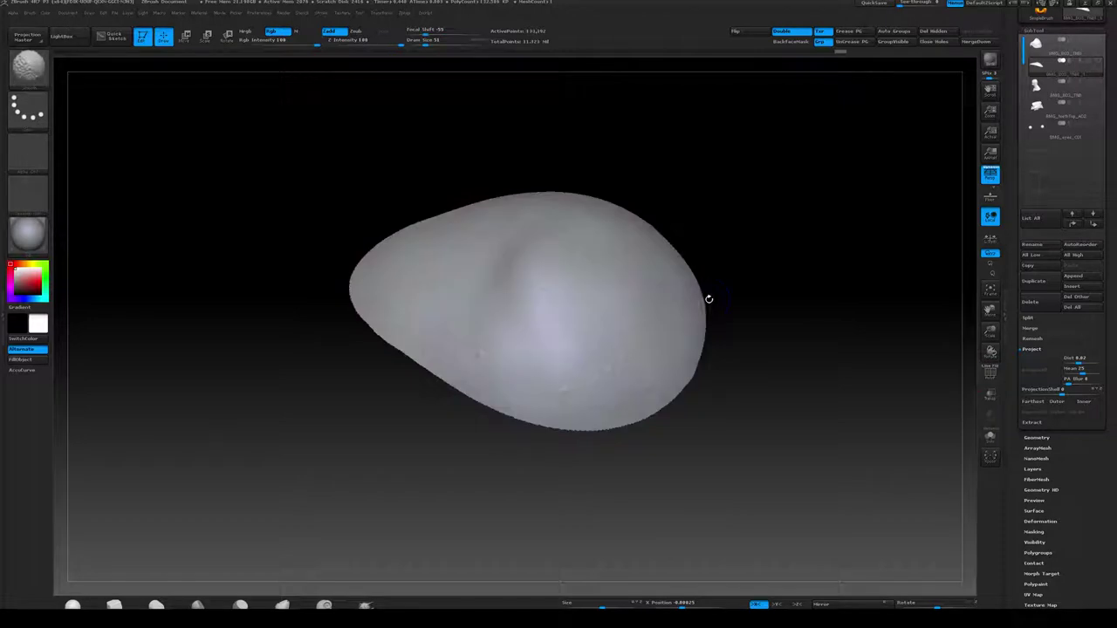
{"action": "right_click_drag", "start_coordinate": [773, 226], "coordinate": [811, 206], "text": "ctrl"}
{"action": "key", "text": "shift+f"}
{"action": "key", "text": "shift+f"}
Try to ZRemesh the crown mesh with a target polygon count of 5 and undo the remesh
{"action": "left_click", "coordinate": [1027, 437]}
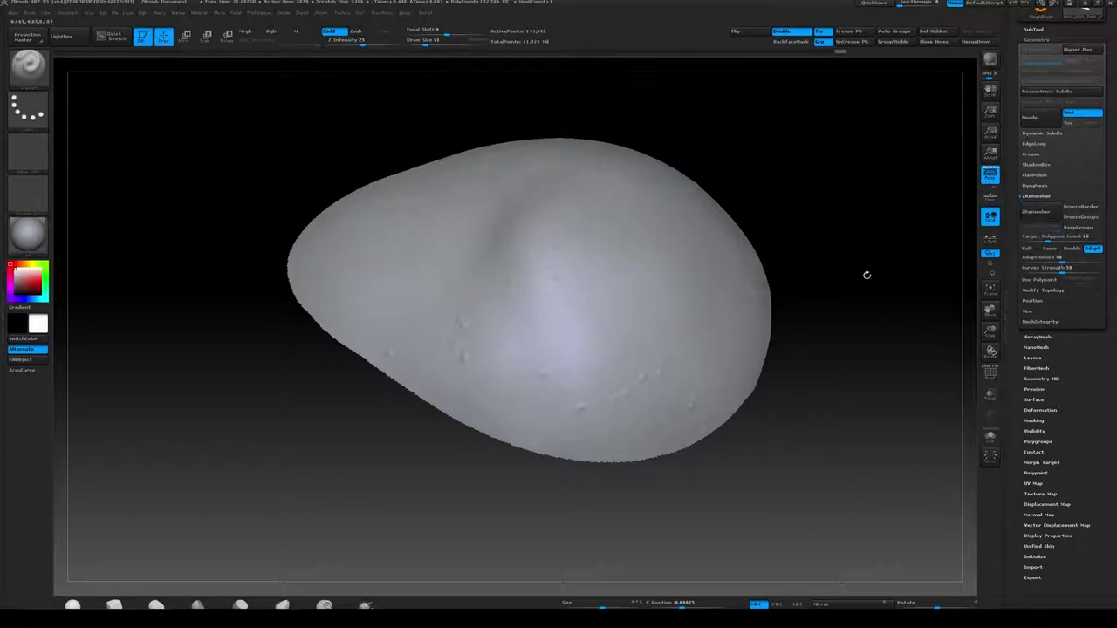
{"action": "left_click_drag", "start_coordinate": [861, 278], "coordinate": [863, 331], "text": "alt"}
{"action": "key", "text": "shift+f"}
{"action": "key", "text": "shift+f"}
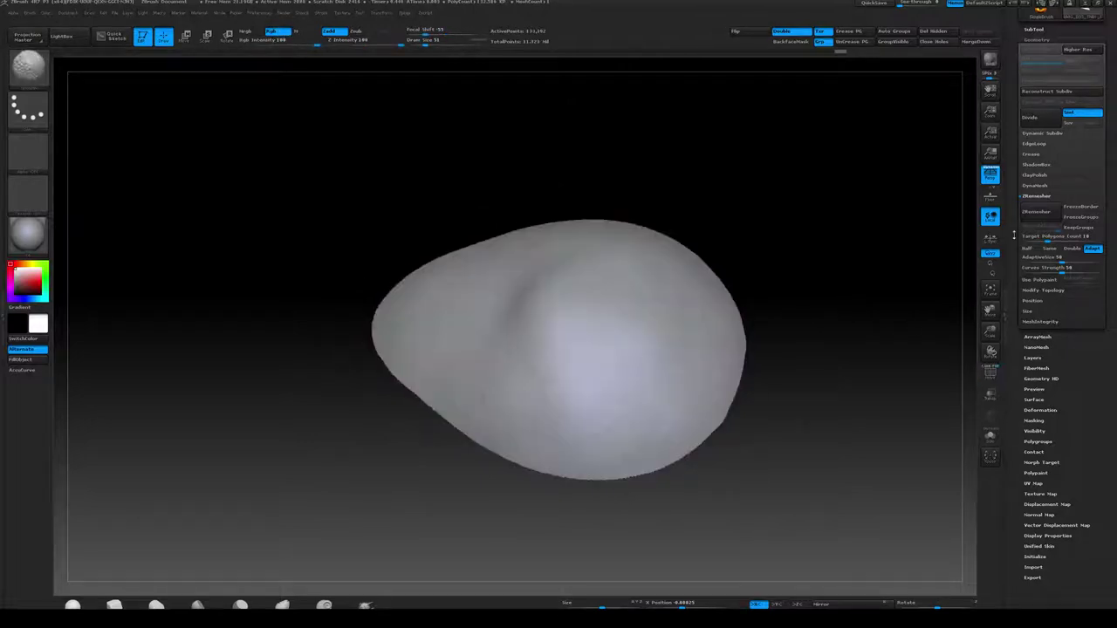
{"action": "key", "text": "shift+f"}
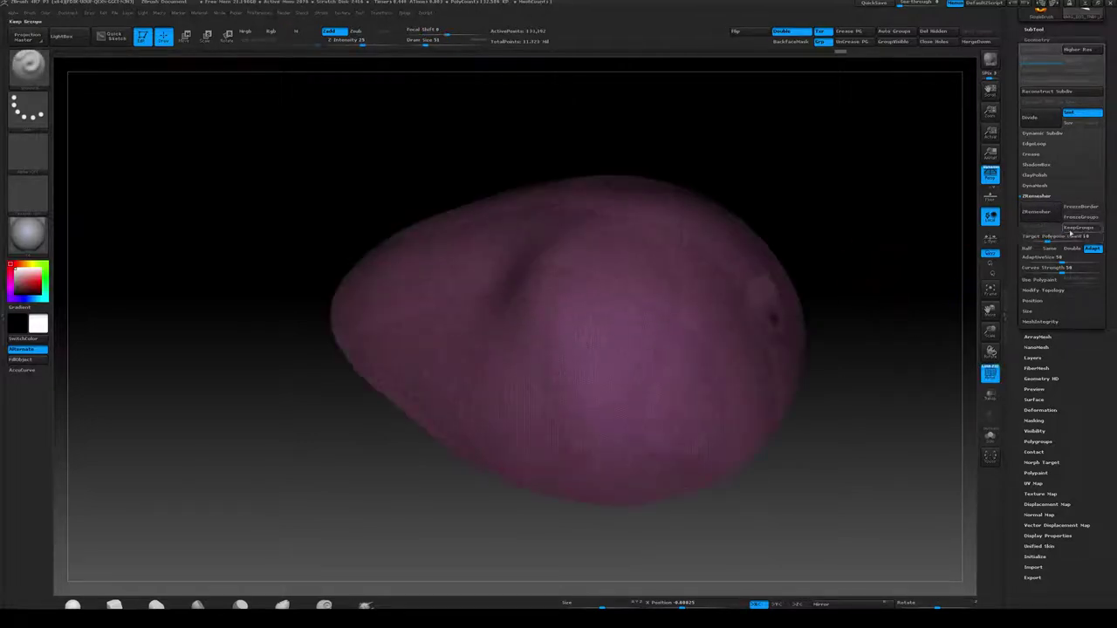
{"action": "left_click", "coordinate": [1062, 236]}
{"action": "type", "text": "5"}
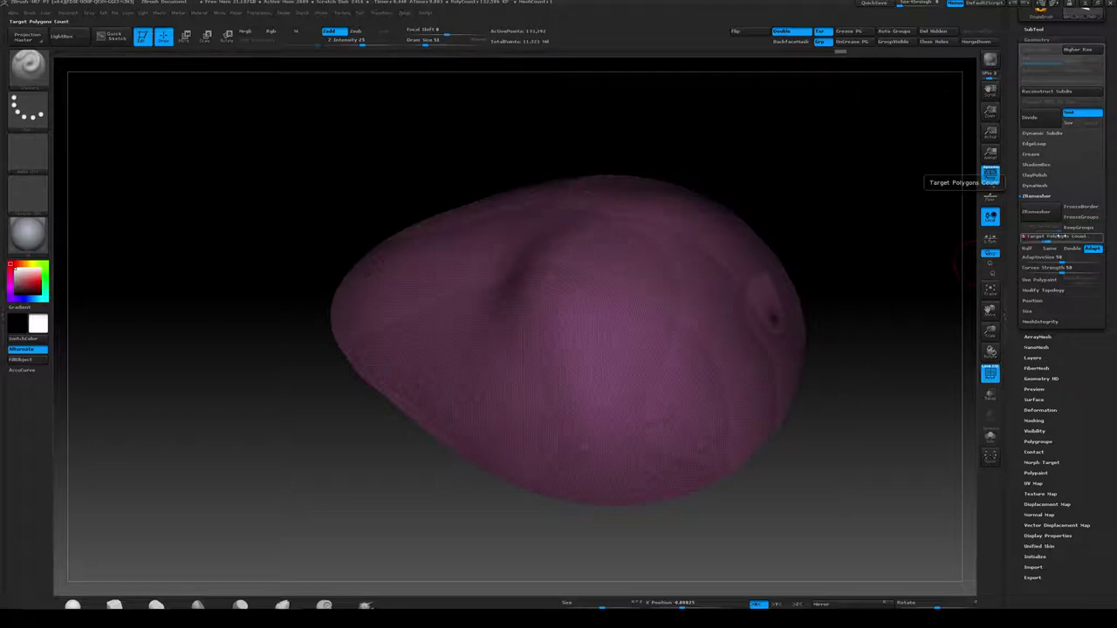
{"action": "left_click", "coordinate": [1036, 211]}
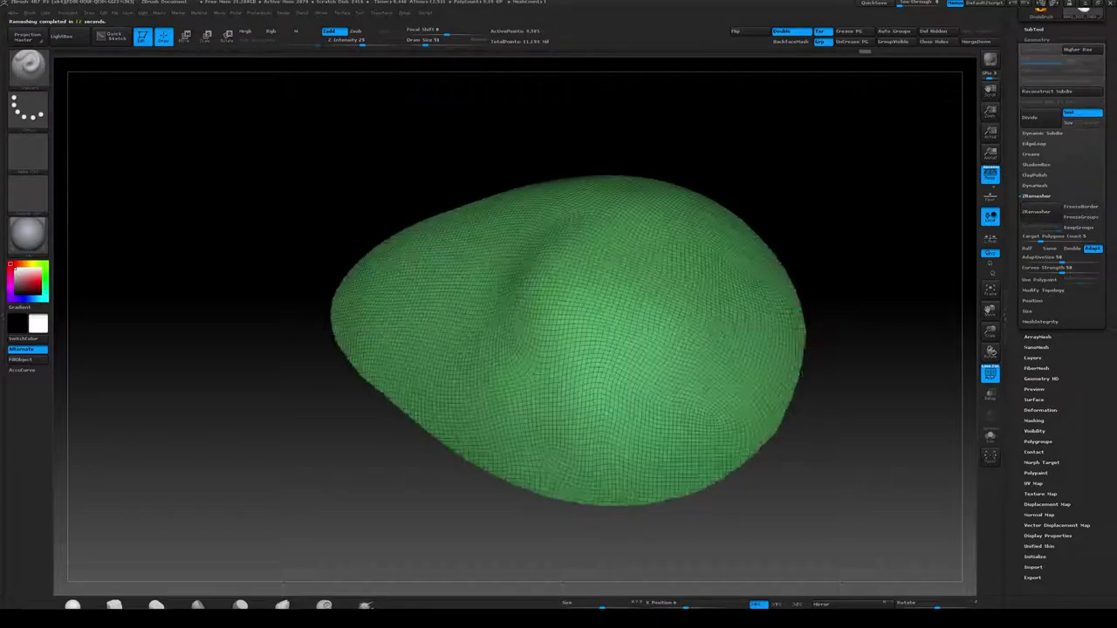
{"action": "mouse_move", "coordinate": [811, 415]}
{"action": "left_mouse_down", "text": "alt"}
{"action": "mouse_move", "coordinate": [752, 415]}
{"action": "mouse_move", "coordinate": [602, 307]}
{"action": "mouse_move", "coordinate": [762, 367]}
{"action": "mouse_move", "coordinate": [790, 408]}
{"action": "left_mouse_up", "text": "alt"}
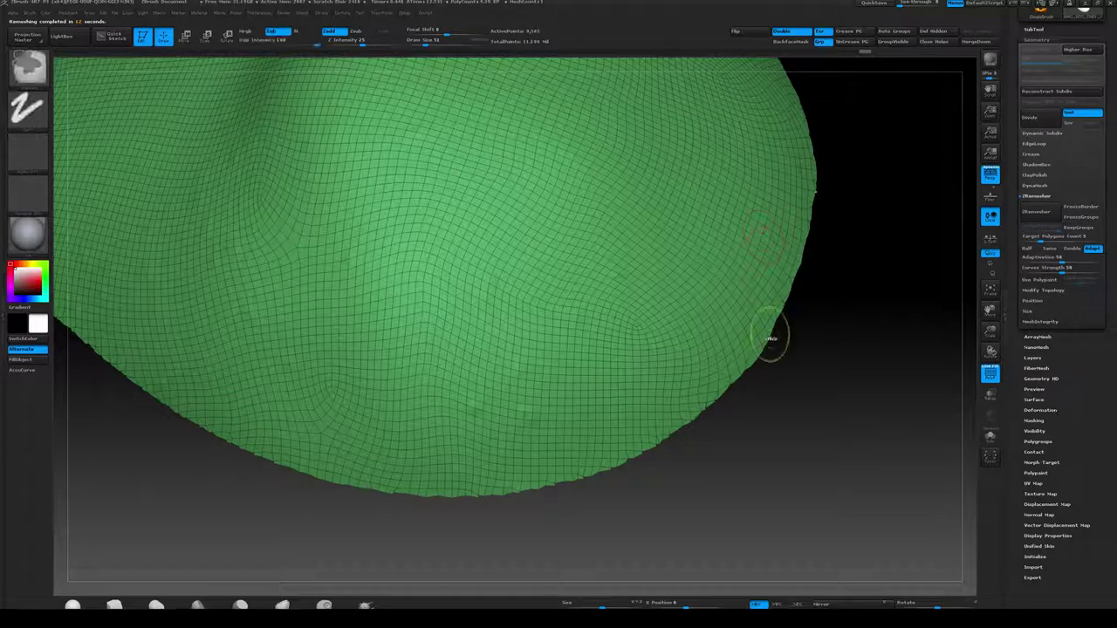
{"action": "key", "text": "ctrl+z"}
{"action": "mouse_move", "coordinate": [858, 256]}
{"action": "left_mouse_down", "text": "alt"}
{"action": "mouse_move", "coordinate": [788, 221]}
{"action": "mouse_move", "coordinate": [805, 279]}
{"action": "mouse_move", "coordinate": [843, 266]}
{"action": "left_mouse_up", "text": "alt"}
Pre-process and decimate the crown mesh with Decimation Master, and ZRemesh it with a target polygon count of 5
{"action": "left_click", "coordinate": [409, 14]}
{"action": "left_click", "coordinate": [407, 27]}
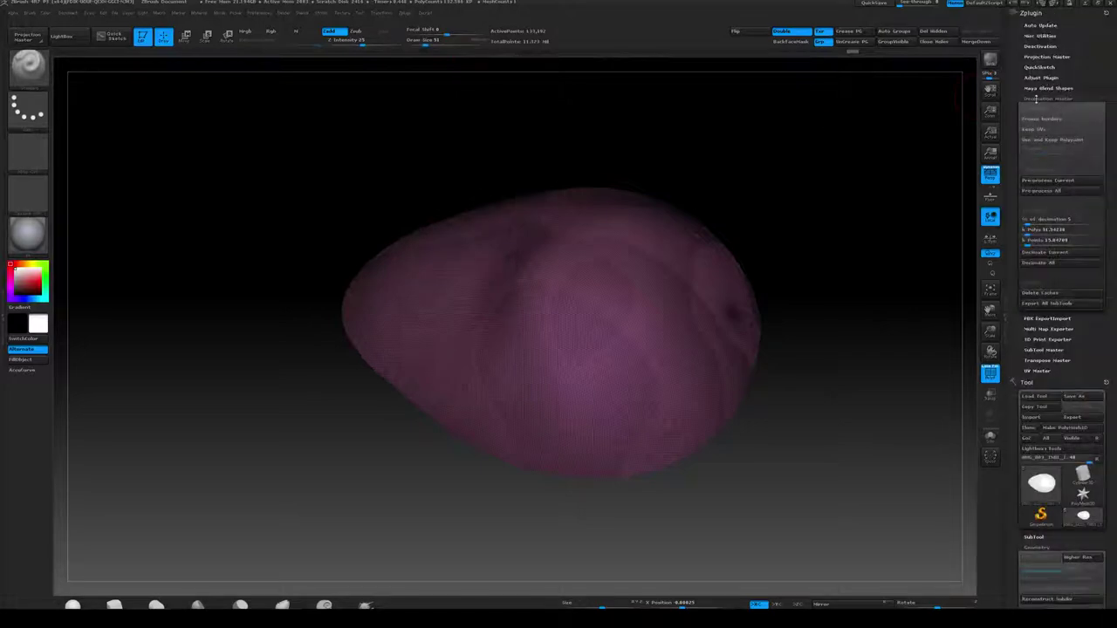
{"action": "left_click", "coordinate": [1048, 180]}
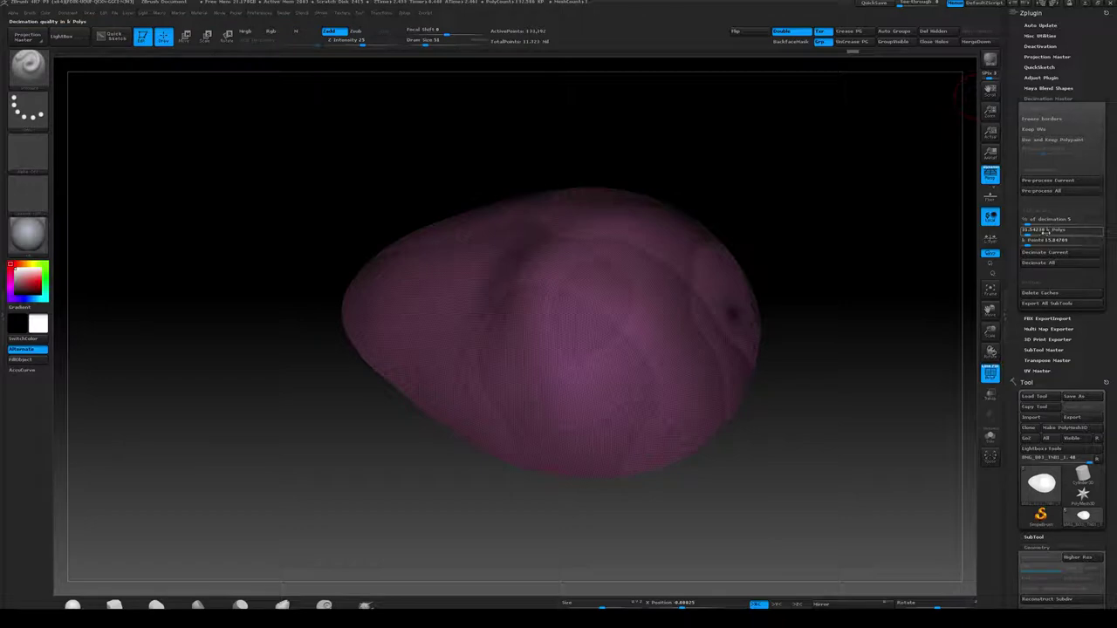
{"action": "left_click_drag", "start_coordinate": [863, 355], "coordinate": [884, 370]}
{"action": "left_click_drag", "start_coordinate": [1103, 461], "coordinate": [1105, 167]}
{"action": "left_click", "coordinate": [1037, 426]}
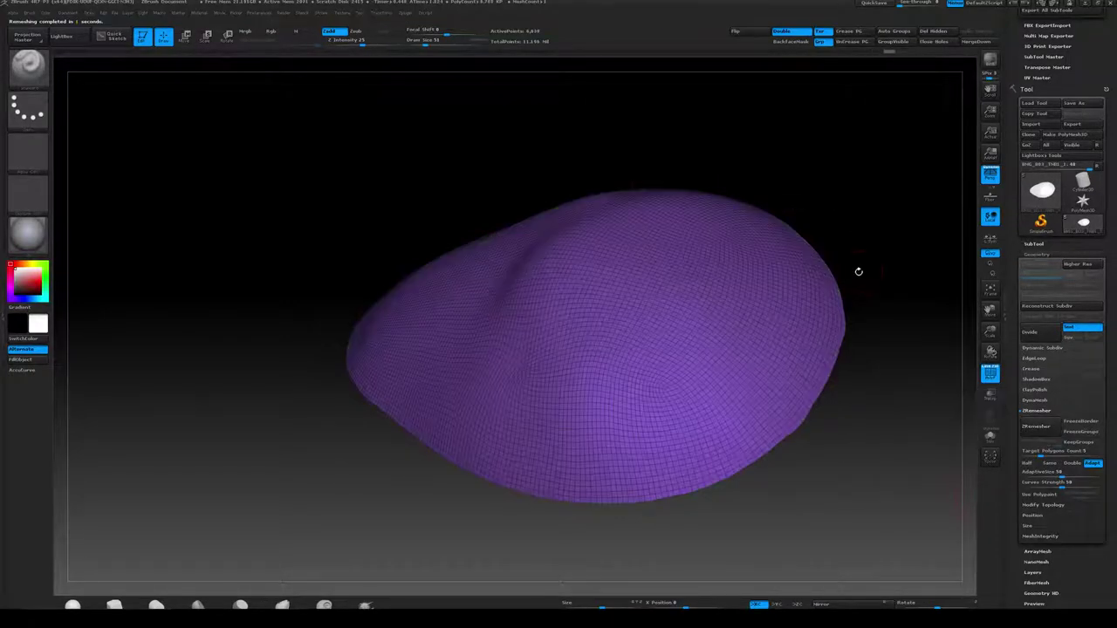
Examine the remeshed crown's surface, edges and topology from several angles, with and without the polyframe
{"action": "left_click_drag", "start_coordinate": [896, 348], "coordinate": [795, 436], "text": "alt"}
{"action": "left_click_drag", "start_coordinate": [795, 436], "coordinate": [769, 414]}
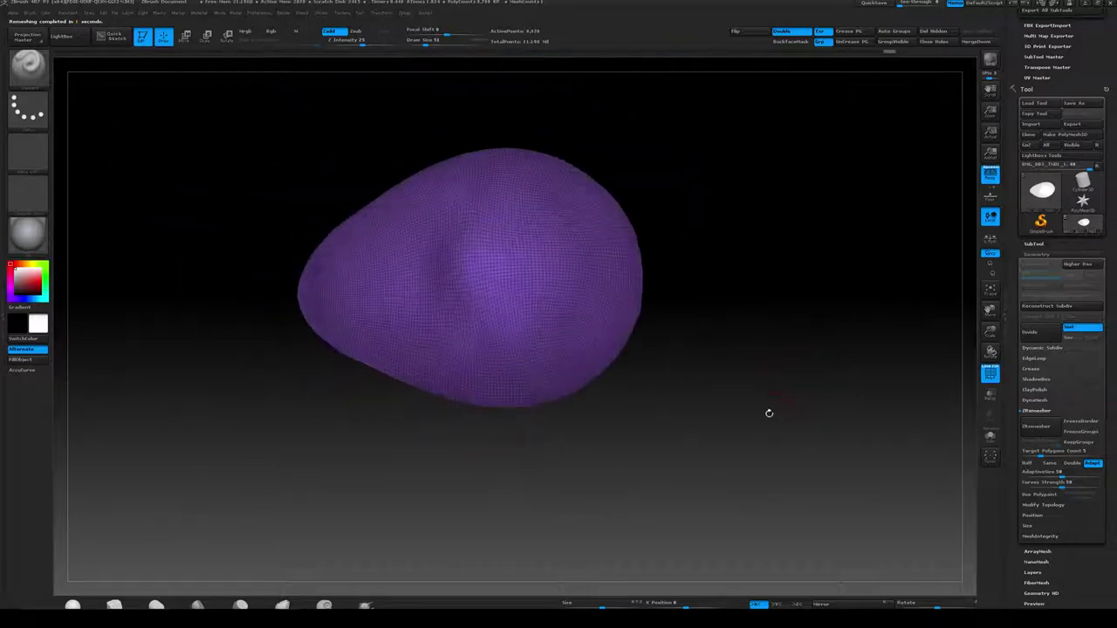
{"action": "left_click_drag", "start_coordinate": [733, 311], "coordinate": [746, 290]}
{"action": "key", "text": "shift+f"}
{"action": "left_click_drag", "start_coordinate": [819, 345], "coordinate": [812, 255], "text": "alt"}
{"action": "key", "text": "shift+f"}
{"action": "key", "text": "shift+f"}
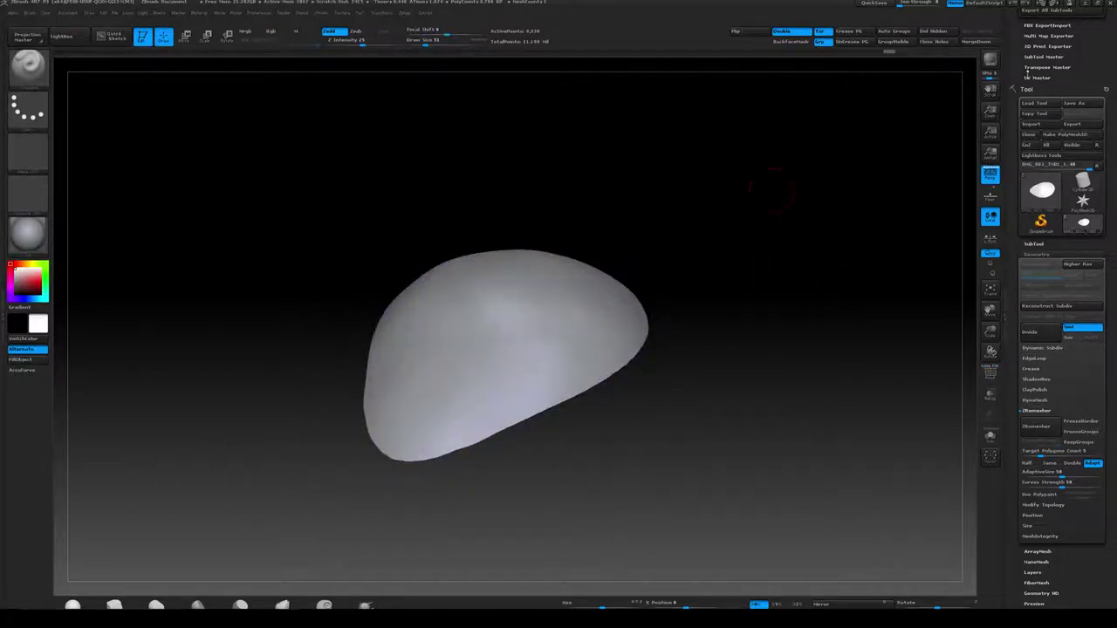
{"action": "left_click_drag", "start_coordinate": [1062, 57], "coordinate": [1075, 164]}
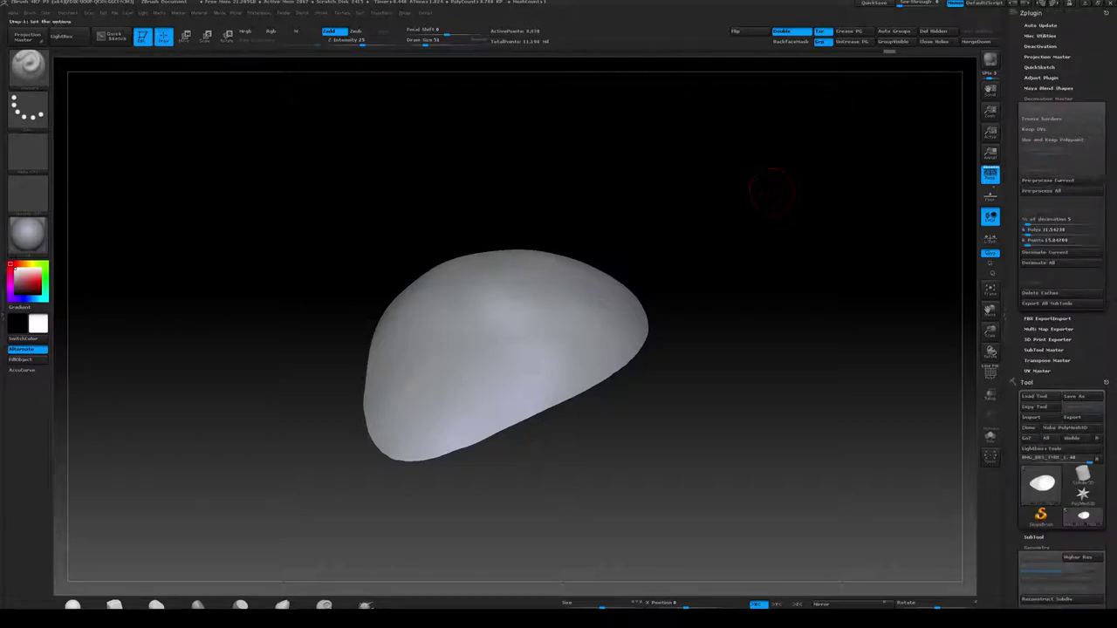
{"action": "mouse_move", "coordinate": [789, 291]}
{"action": "left_mouse_down"}
{"action": "mouse_move", "coordinate": [817, 270]}
{"action": "mouse_move", "coordinate": [541, 313]}
{"action": "left_mouse_up"}
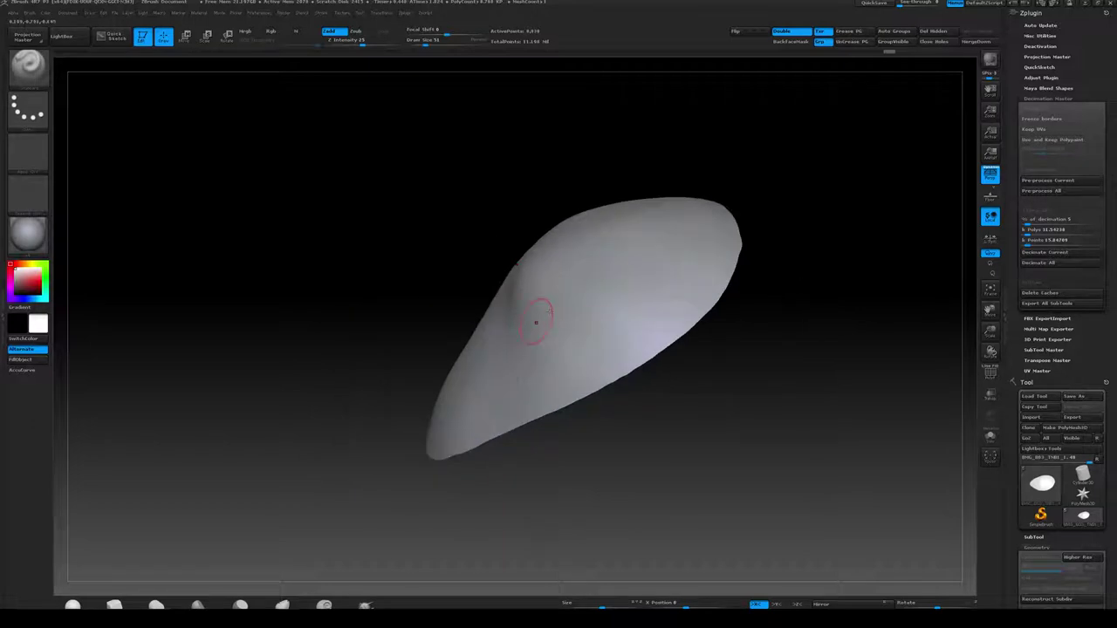
{"action": "left_click_drag", "start_coordinate": [835, 165], "coordinate": [823, 169], "text": "shift"}
{"action": "key", "text": "shift+f"}
{"action": "key", "text": "shift+f"}
{"action": "key", "text": "shift+f"}
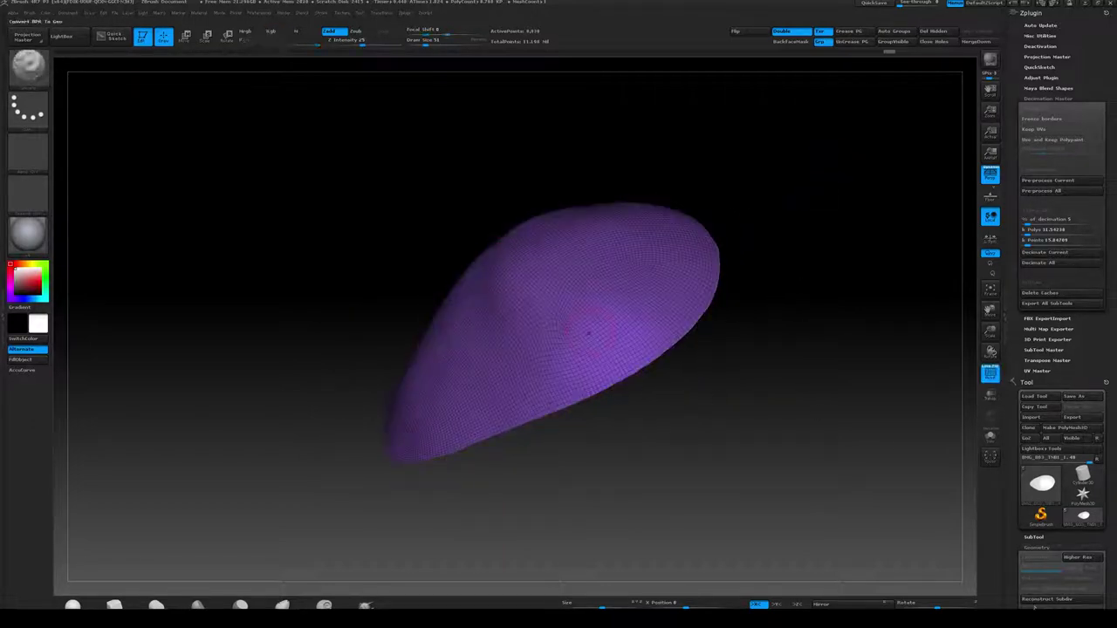
ZRemesh the crown mesh again with a target polygon count of 1
{"action": "left_click_drag", "start_coordinate": [1107, 463], "coordinate": [1106, 117]}
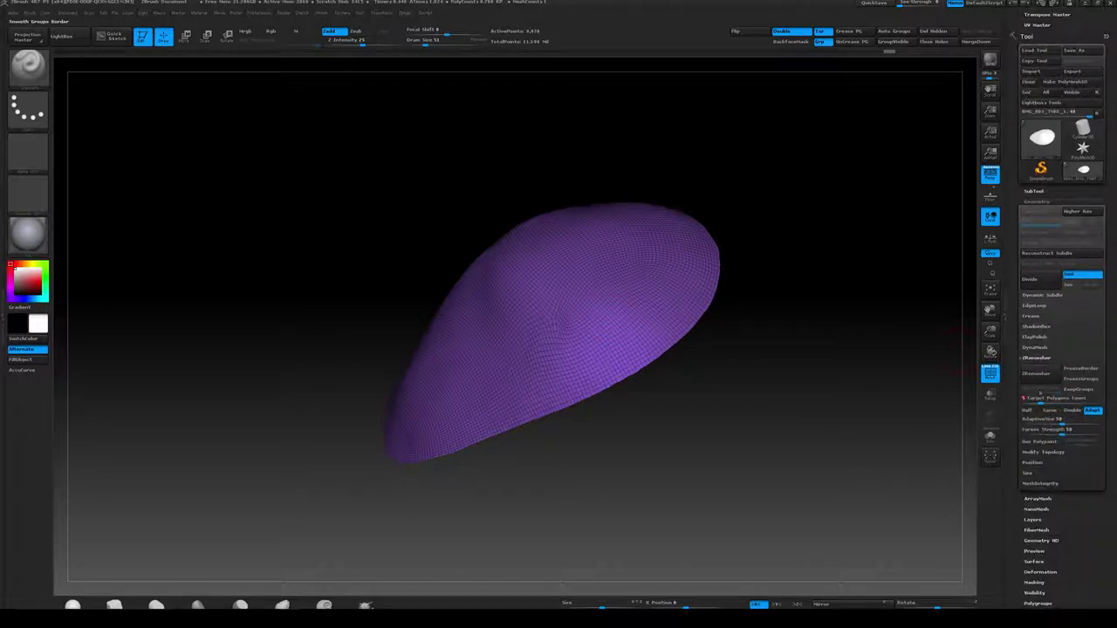
{"action": "left_click", "coordinate": [1036, 373]}
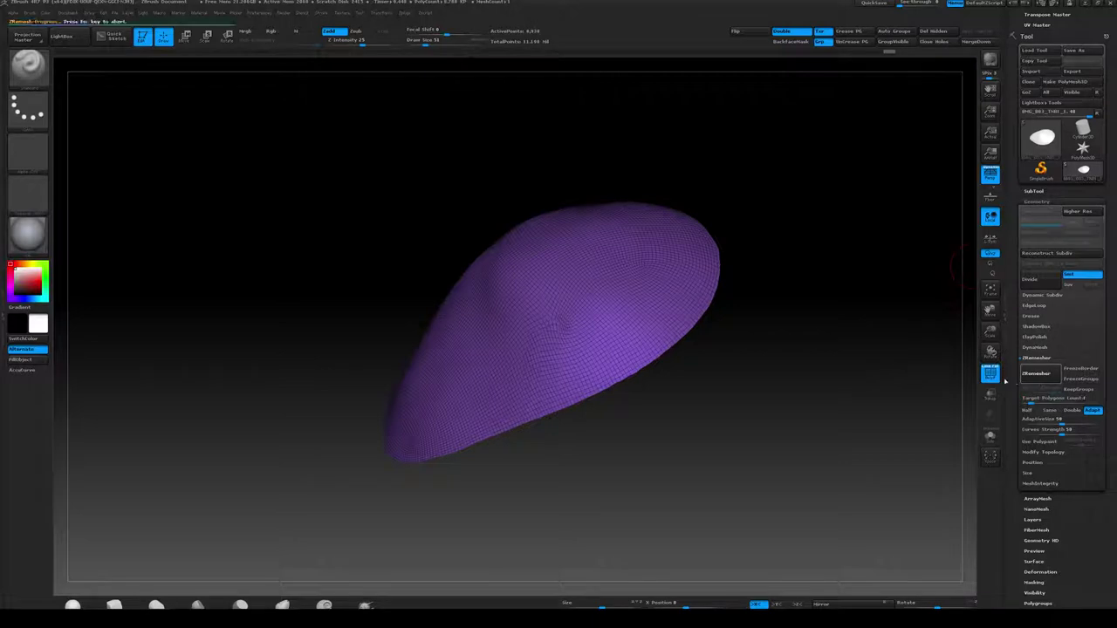
{"action": "left_click_drag", "start_coordinate": [843, 408], "coordinate": [816, 378]}
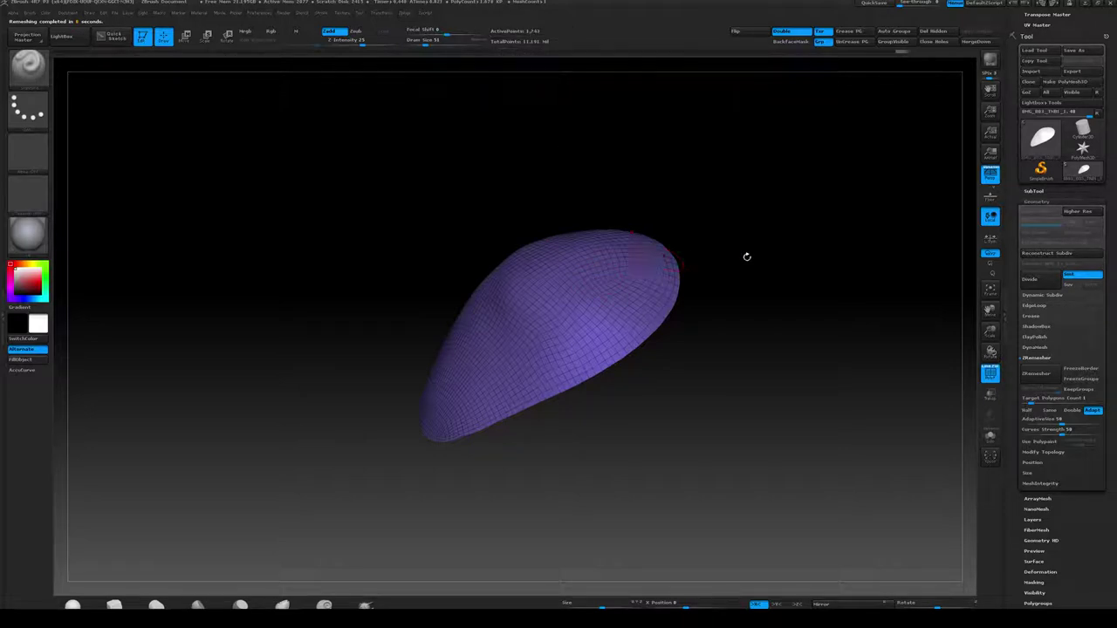
Return to the subtool list, select the back-of-head scalp mesh and show the crown mesh alongside it
{"action": "left_click_drag", "start_coordinate": [1113, 137], "coordinate": [1112, 232]}
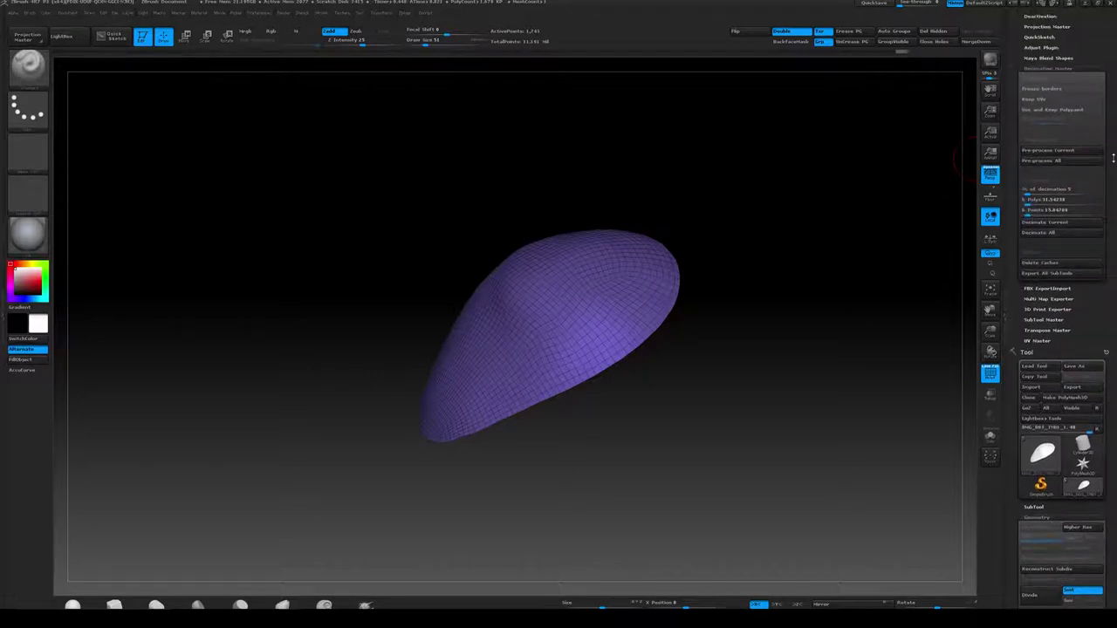
{"action": "left_click_drag", "start_coordinate": [1113, 158], "coordinate": [1106, 71]}
{"action": "left_click", "coordinate": [1034, 121]}
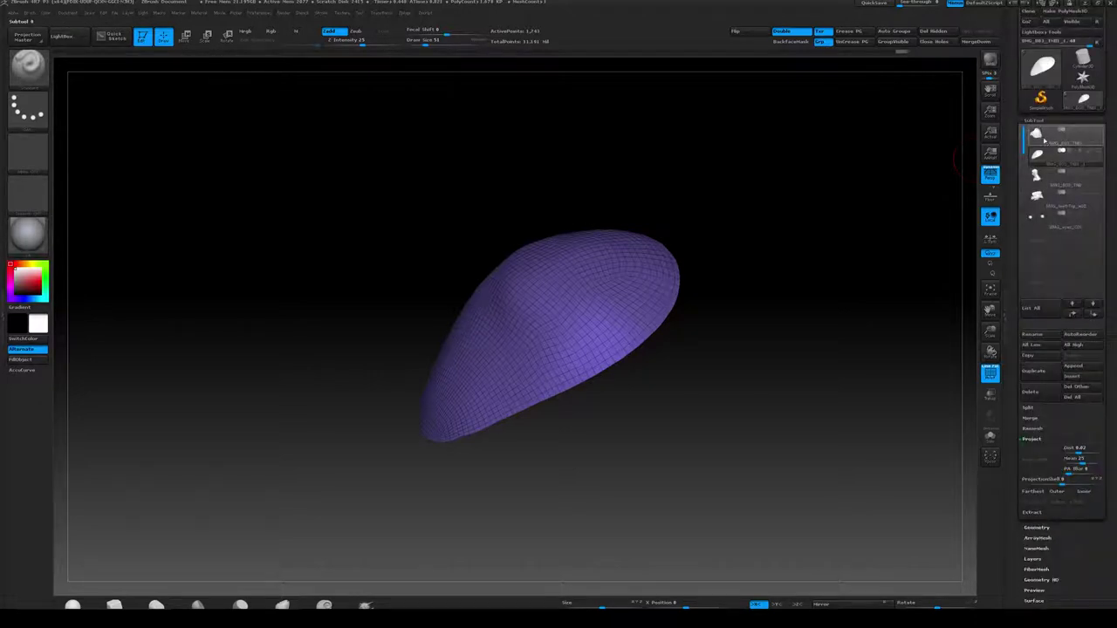
{"action": "left_click", "coordinate": [1042, 136]}
{"action": "left_click", "coordinate": [1099, 151]}
{"action": "left_click_drag", "start_coordinate": [833, 258], "coordinate": [811, 249]}
{"action": "left_click_drag", "start_coordinate": [811, 249], "coordinate": [781, 239]}
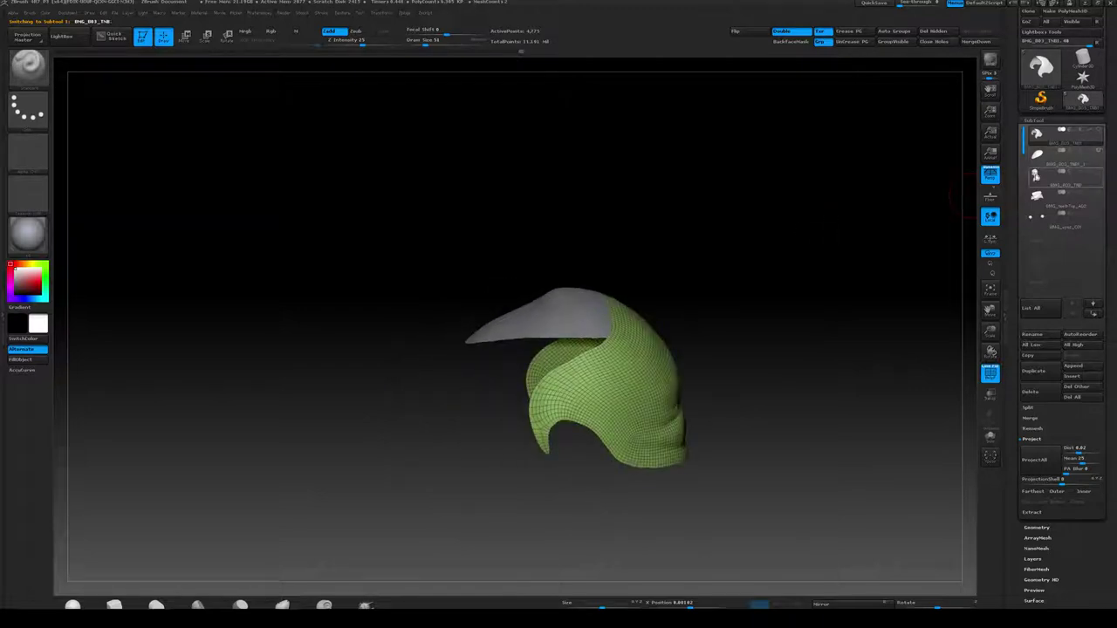
Select the full bust subtool and hide the crown mesh
{"action": "left_click", "coordinate": [1098, 153]}
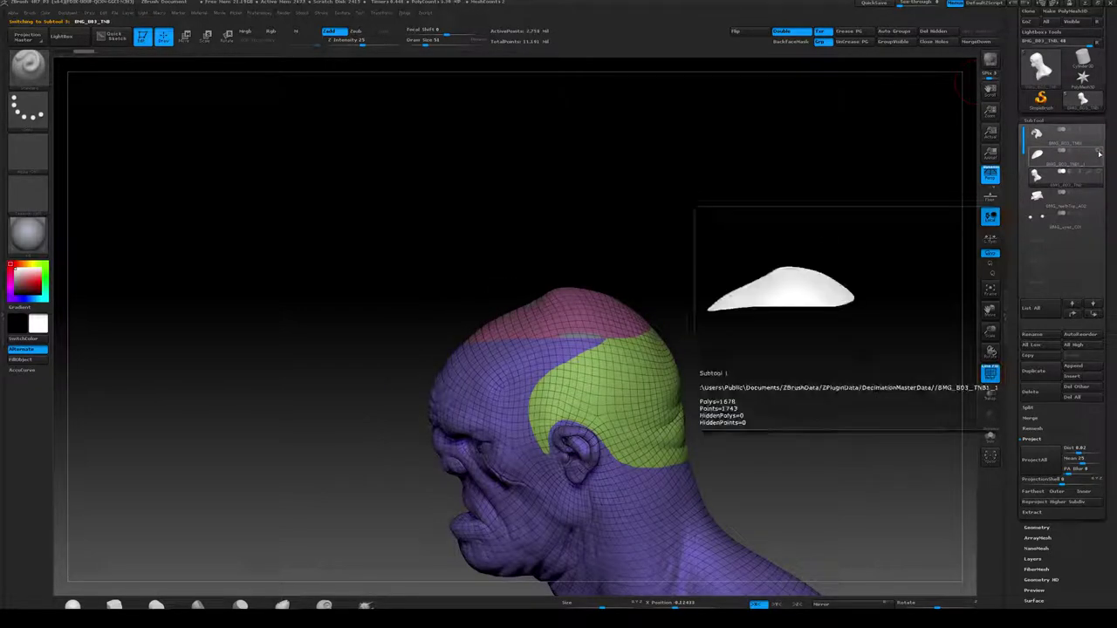
{"action": "left_click", "coordinate": [1100, 153]}
{"action": "left_click_drag", "start_coordinate": [810, 360], "coordinate": [809, 310]}
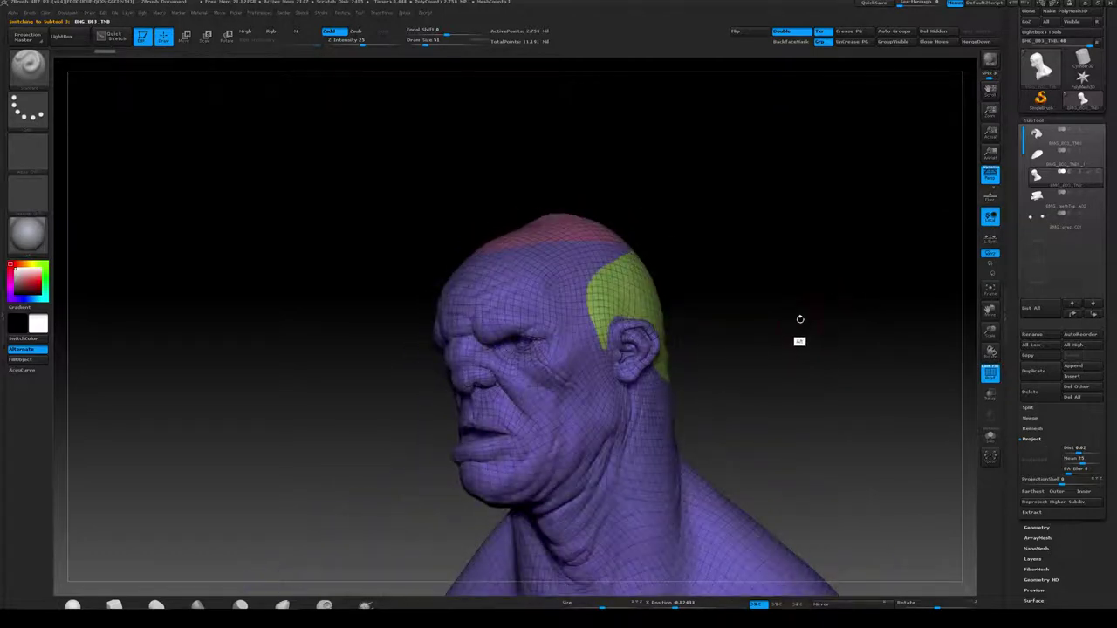
Examine the bust's face, jaw and ear areas from several sides, with and without the polygroup display
{"action": "left_click_drag", "start_coordinate": [759, 342], "coordinate": [720, 265]}
{"action": "mouse_move", "coordinate": [797, 280]}
{"action": "left_mouse_down"}
{"action": "mouse_move", "coordinate": [834, 264]}
{"action": "mouse_move", "coordinate": [814, 289]}
{"action": "mouse_move", "coordinate": [825, 260]}
{"action": "mouse_move", "coordinate": [792, 272]}
{"action": "mouse_move", "coordinate": [812, 282]}
{"action": "mouse_move", "coordinate": [811, 262]}
{"action": "mouse_move", "coordinate": [830, 254]}
{"action": "mouse_move", "coordinate": [827, 280]}
{"action": "mouse_move", "coordinate": [744, 244]}
{"action": "left_mouse_up"}
{"action": "key", "text": "shift+f"}
{"action": "left_click_drag", "start_coordinate": [850, 243], "coordinate": [811, 249]}
{"action": "left_click_drag", "start_coordinate": [890, 231], "coordinate": [869, 215]}
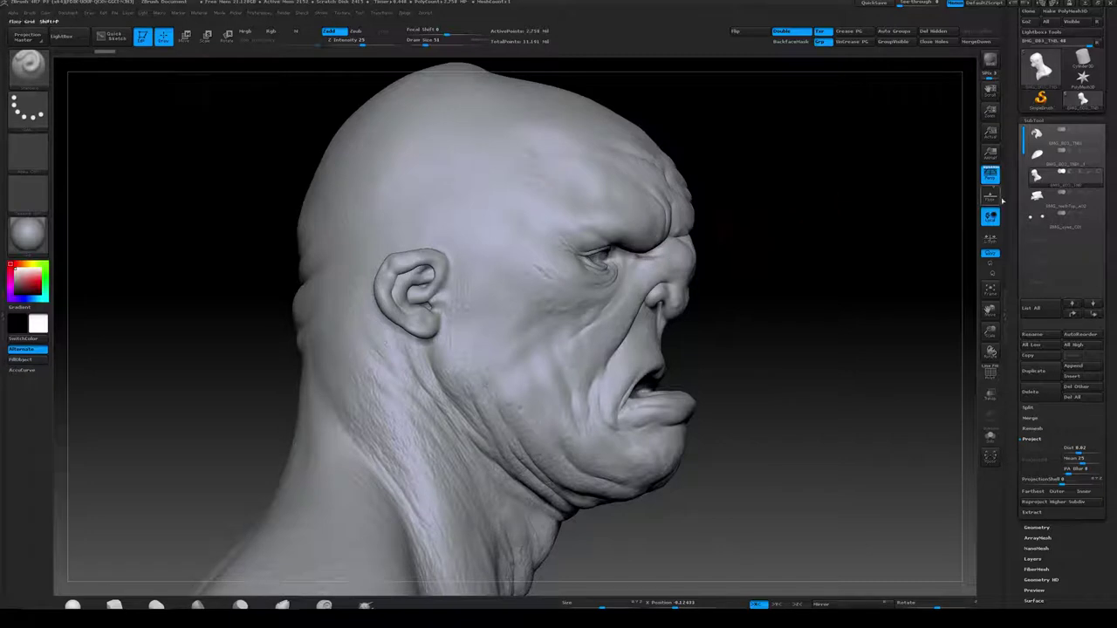
{"action": "key", "text": "shift"}
{"action": "key", "text": "shift+f"}
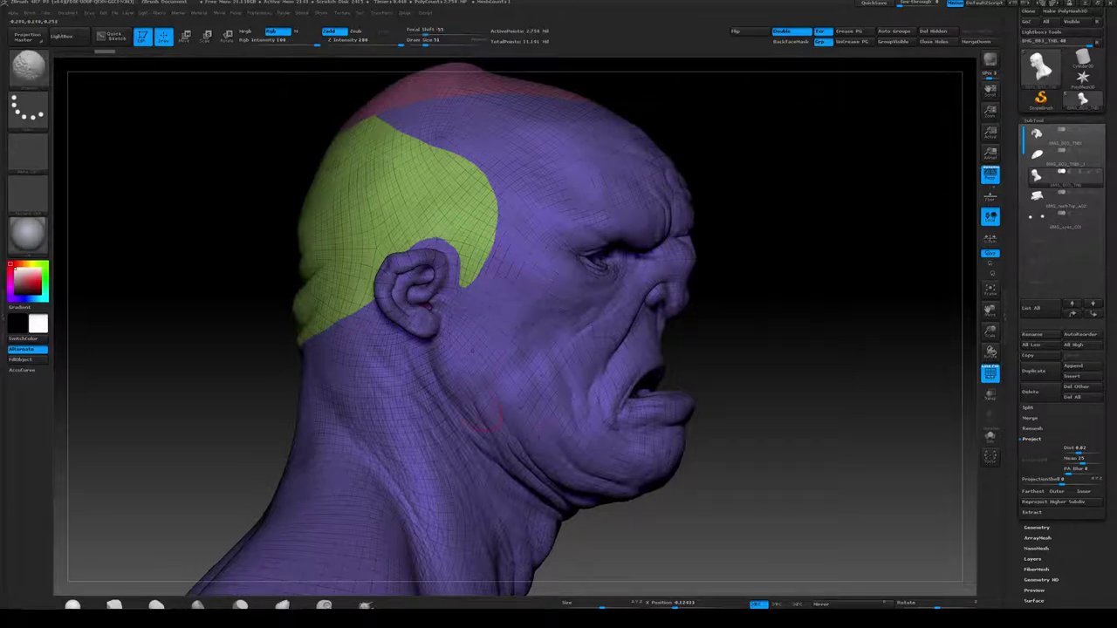
{"action": "key", "text": "shift+f"}
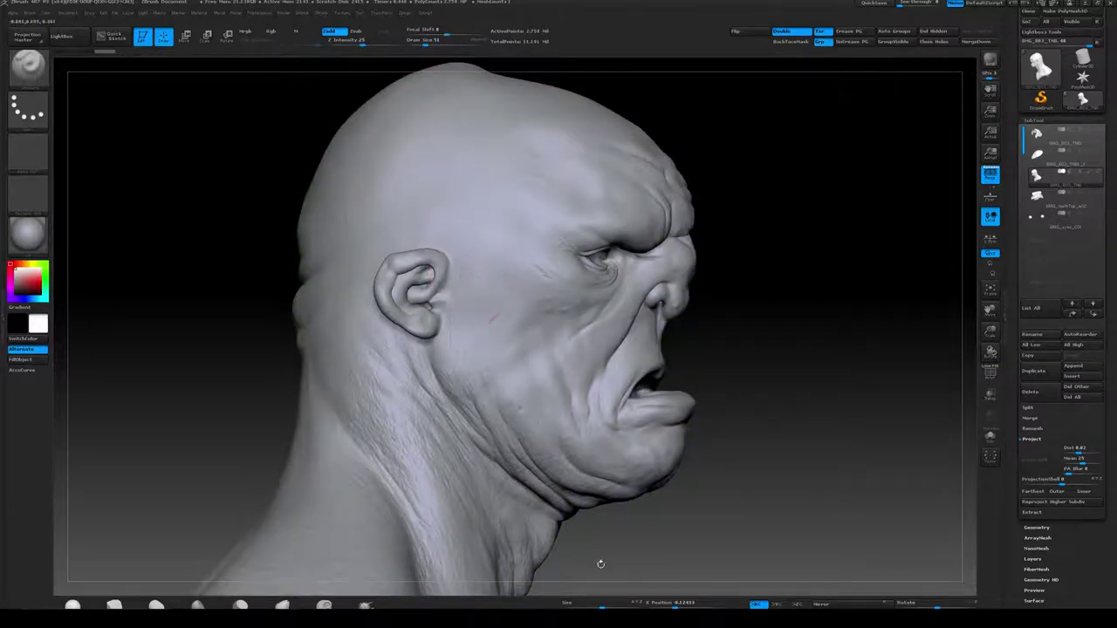
Switch to Picasa to study the beard and hairline on the reference portrait, and return to ZBrush
{"action": "left_click", "coordinate": [572, 619]}
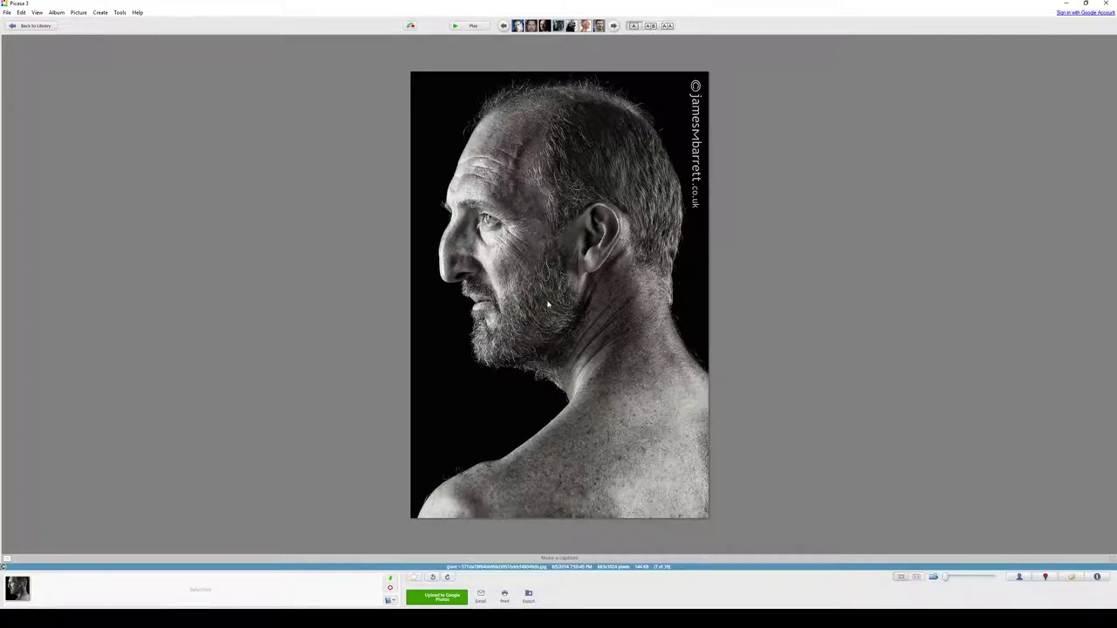
{"action": "left_click", "coordinate": [1065, 3]}
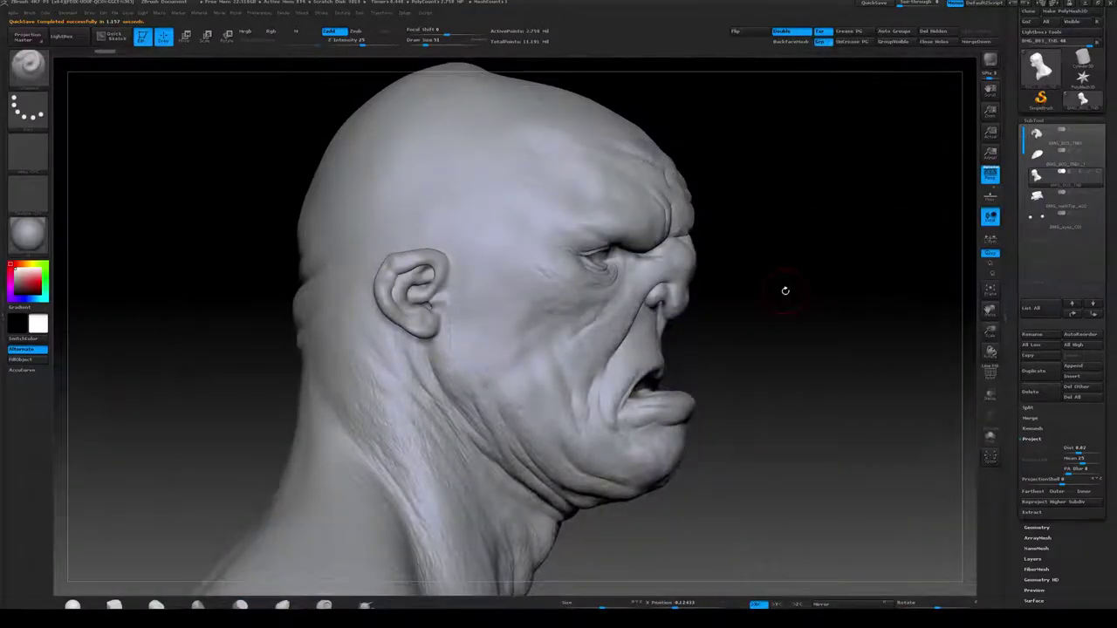
Try to mask a sideburn area from in front of the ear down to the jaw with a smaller brush
{"action": "left_click_drag", "start_coordinate": [801, 353], "coordinate": [801, 384], "text": "alt"}
{"action": "key", "text": "bracketleft"}
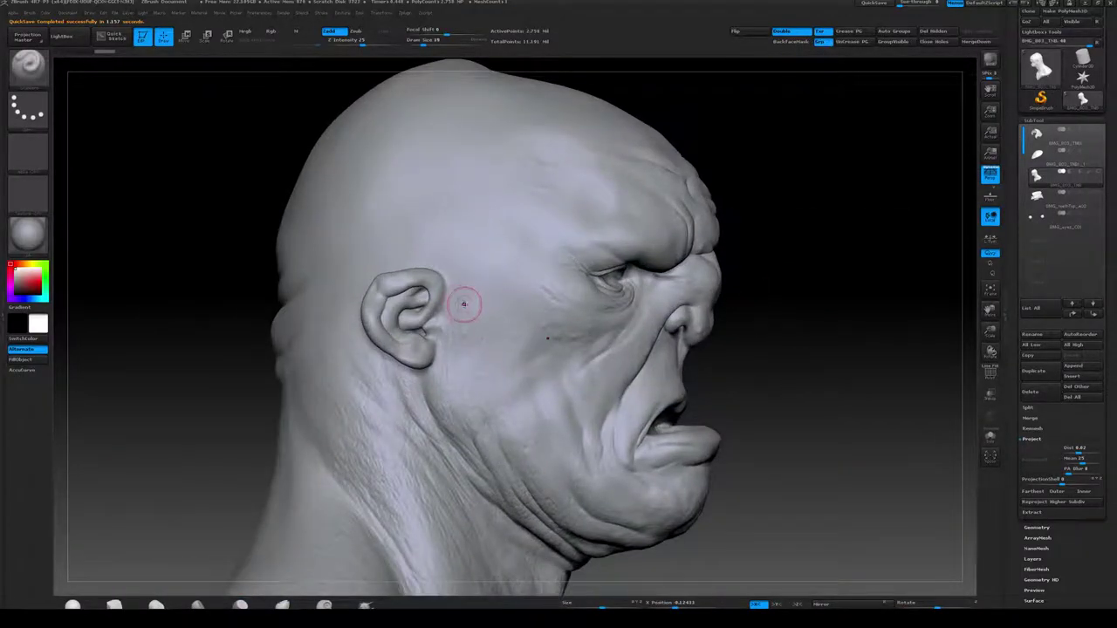
{"action": "mouse_move", "coordinate": [462, 285]}
{"action": "left_mouse_down", "text": "ctrl"}
{"action": "mouse_move", "coordinate": [472, 356]}
{"action": "mouse_move", "coordinate": [454, 434]}
{"action": "mouse_move", "coordinate": [454, 382]}
{"action": "mouse_move", "coordinate": [444, 403]}
{"action": "mouse_move", "coordinate": [483, 463]}
{"action": "mouse_move", "coordinate": [456, 403]}
{"action": "mouse_move", "coordinate": [502, 472]}
{"action": "left_mouse_up", "text": "ctrl"}
{"action": "key", "text": "ctrl+z"}
{"action": "key", "text": "ctrl+z"}
Mask the beard area from the sideburn down along the jaw, plus the moustache area above the upper lip
{"action": "mouse_move", "coordinate": [473, 321]}
{"action": "left_mouse_down", "text": "ctrl"}
{"action": "mouse_move", "coordinate": [494, 424]}
{"action": "mouse_move", "coordinate": [500, 434]}
{"action": "mouse_move", "coordinate": [502, 414]}
{"action": "mouse_move", "coordinate": [462, 369]}
{"action": "mouse_move", "coordinate": [541, 436]}
{"action": "mouse_move", "coordinate": [489, 404]}
{"action": "mouse_move", "coordinate": [558, 472]}
{"action": "left_mouse_up", "text": "ctrl"}
{"action": "mouse_move", "coordinate": [869, 427]}
{"action": "left_mouse_down"}
{"action": "mouse_move", "coordinate": [865, 394]}
{"action": "mouse_move", "coordinate": [825, 389]}
{"action": "left_mouse_up"}
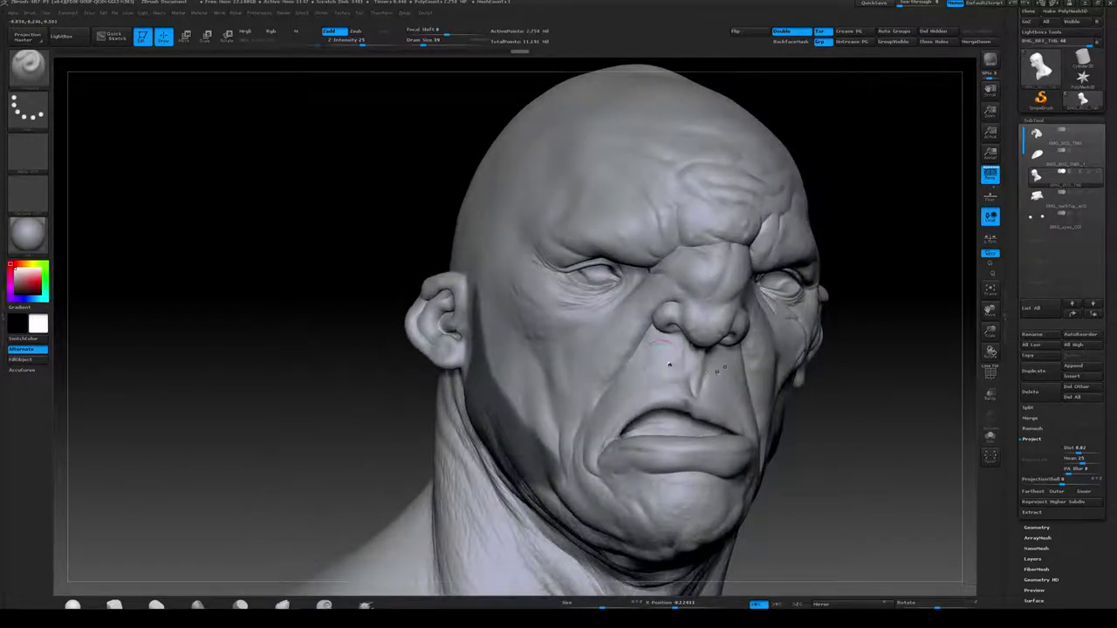
{"action": "mouse_move", "coordinate": [688, 370]}
{"action": "left_mouse_down", "text": "ctrl"}
{"action": "mouse_move", "coordinate": [660, 367]}
{"action": "mouse_move", "coordinate": [611, 414]}
{"action": "left_mouse_up", "text": "ctrl"}
{"action": "left_click_drag", "start_coordinate": [875, 424], "coordinate": [921, 422]}
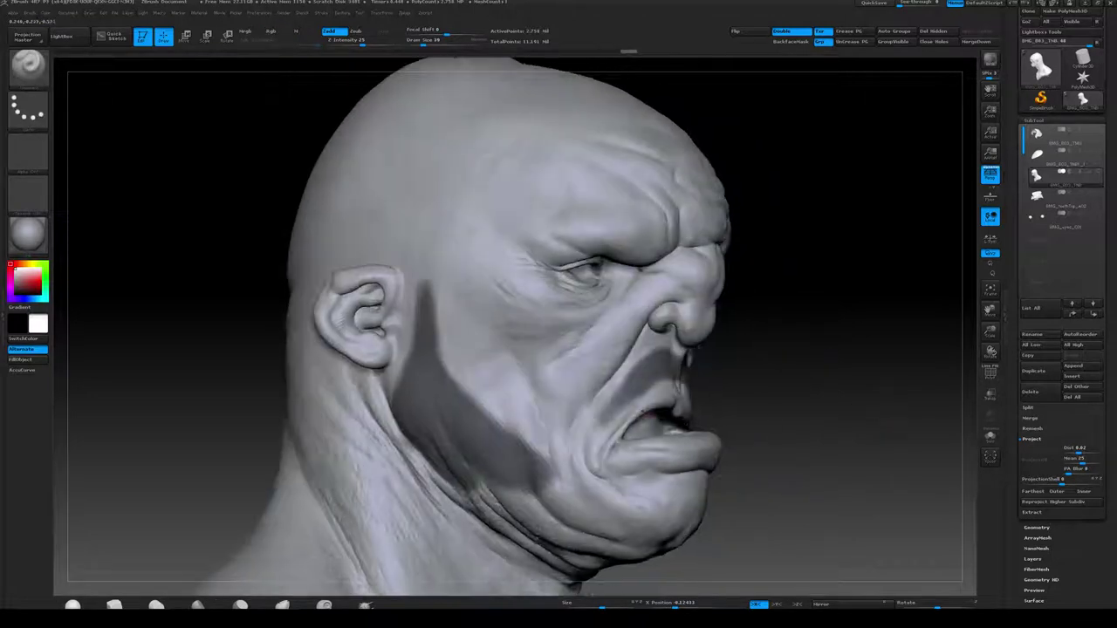
Extend the beard mask from the jaw to the lower end of the moustache and mask a patch on the chin below the lower lip
{"action": "left_click_drag", "start_coordinate": [630, 388], "coordinate": [548, 463]}
{"action": "mouse_move", "coordinate": [835, 379]}
{"action": "left_mouse_down"}
{"action": "mouse_move", "coordinate": [803, 381]}
{"action": "mouse_move", "coordinate": [835, 363]}
{"action": "left_mouse_up"}
{"action": "mouse_move", "coordinate": [431, 353]}
{"action": "left_mouse_down", "text": "ctrl"}
{"action": "mouse_move", "coordinate": [506, 435]}
{"action": "mouse_move", "coordinate": [520, 435]}
{"action": "mouse_move", "coordinate": [489, 425]}
{"action": "mouse_move", "coordinate": [568, 448]}
{"action": "left_mouse_up", "text": "ctrl"}
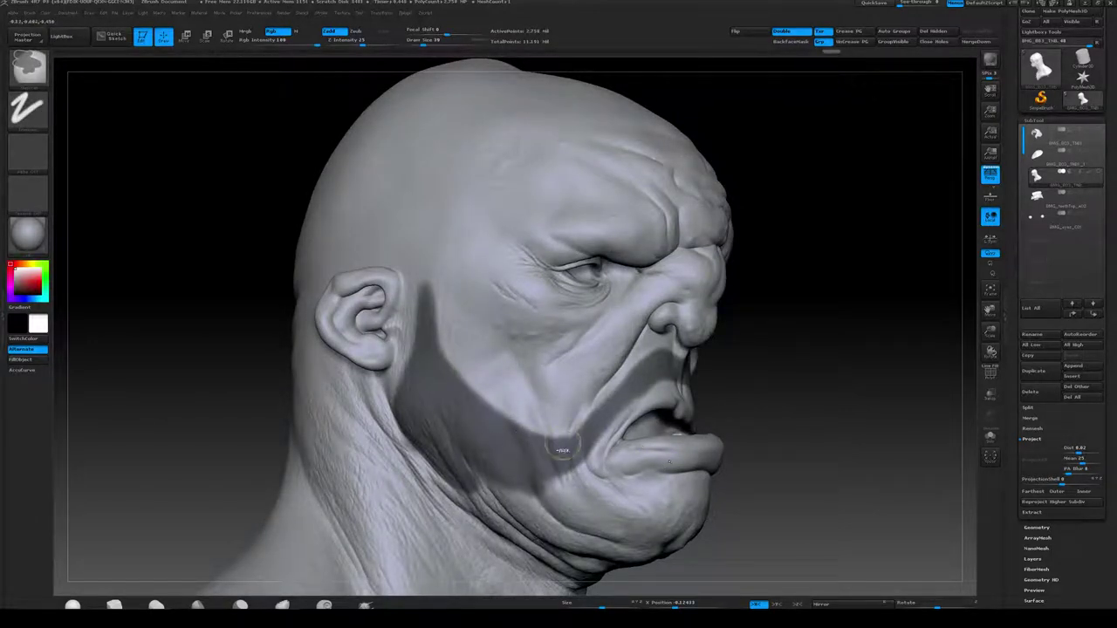
{"action": "left_click_drag", "start_coordinate": [831, 371], "coordinate": [719, 249]}
{"action": "mouse_move", "coordinate": [612, 372]}
{"action": "left_mouse_down", "text": "ctrl"}
{"action": "mouse_move", "coordinate": [610, 397]}
{"action": "mouse_move", "coordinate": [567, 402]}
{"action": "left_mouse_up", "text": "ctrl"}
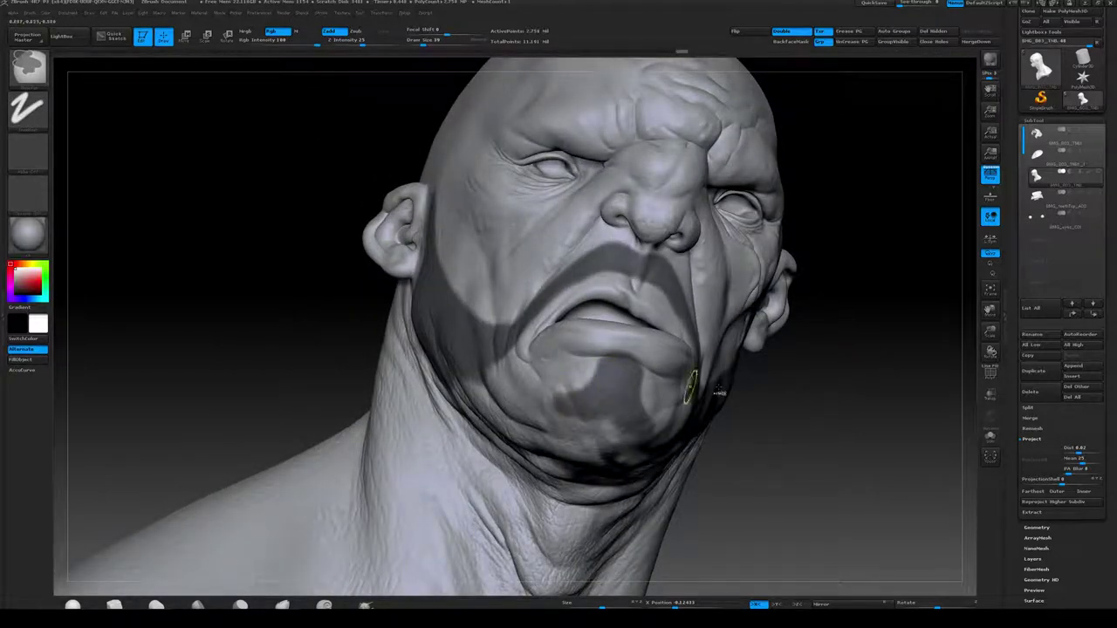
{"action": "left_click_drag", "start_coordinate": [722, 392], "coordinate": [784, 419]}
{"action": "mouse_move", "coordinate": [576, 400]}
{"action": "left_mouse_down", "text": "ctrl"}
{"action": "mouse_move", "coordinate": [546, 400]}
{"action": "mouse_move", "coordinate": [525, 377]}
{"action": "mouse_move", "coordinate": [581, 405]}
{"action": "mouse_move", "coordinate": [565, 386]}
{"action": "left_mouse_up", "text": "ctrl"}
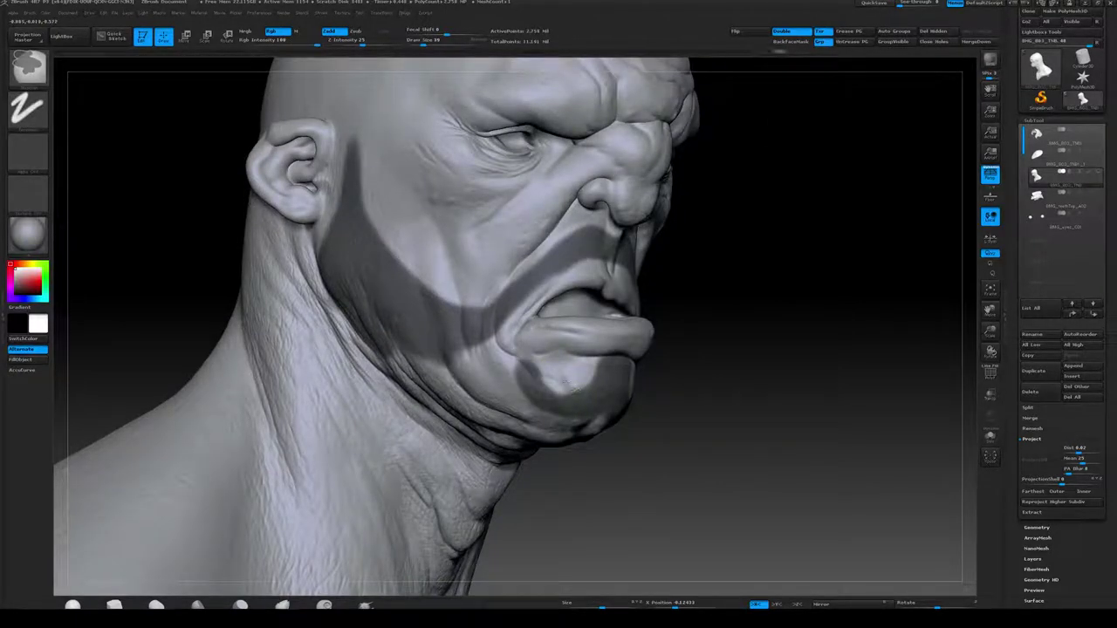
Fill the mask over the lower cheek and along the jawline toward the chin
{"action": "left_click", "coordinate": [488, 381], "text": "ctrl"}
{"action": "left_click_drag", "start_coordinate": [683, 449], "coordinate": [734, 447]}
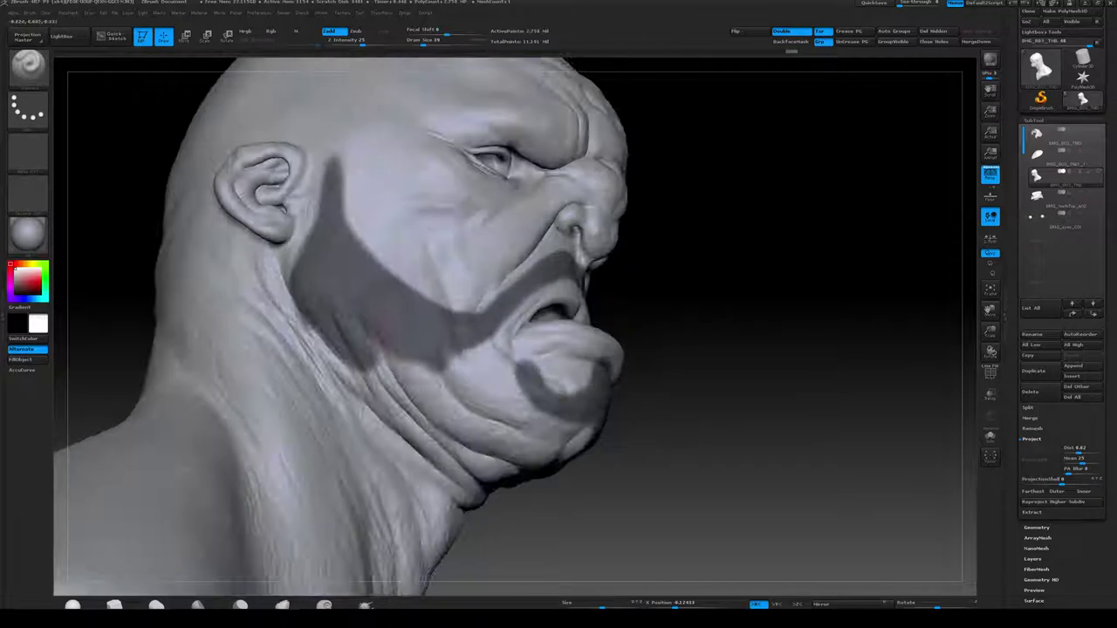
{"action": "left_click_drag", "start_coordinate": [378, 342], "coordinate": [436, 414], "text": "ctrl"}
{"action": "left_click_drag", "start_coordinate": [377, 381], "coordinate": [430, 418], "text": "ctrl"}
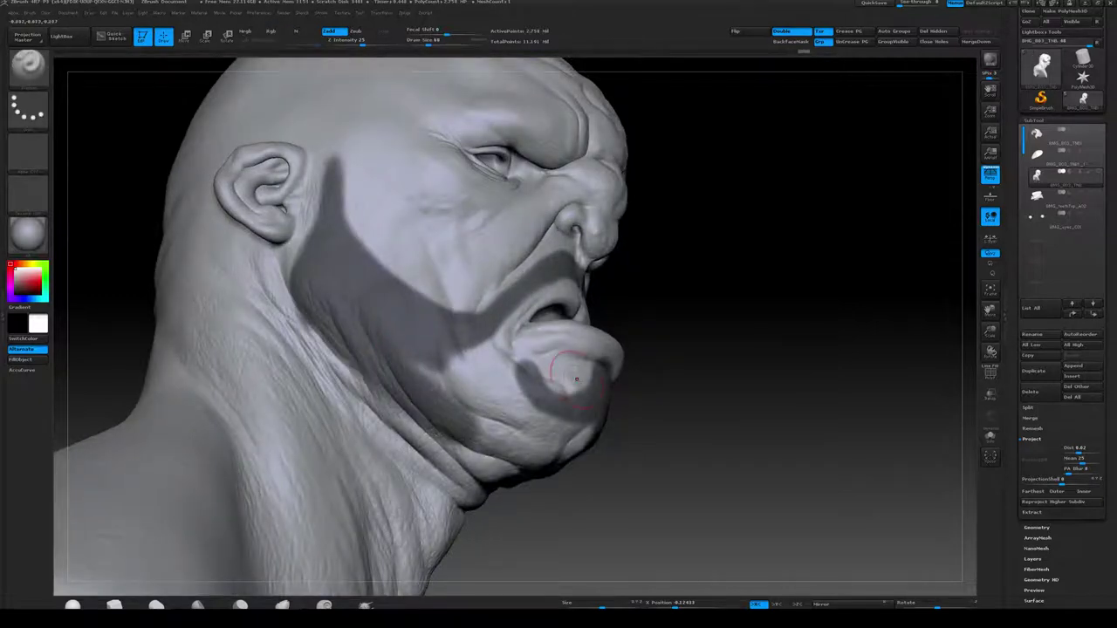
{"action": "left_click_drag", "start_coordinate": [410, 377], "coordinate": [485, 434], "text": "ctrl"}
{"action": "mouse_move", "coordinate": [443, 373]}
{"action": "left_mouse_down", "text": "ctrl"}
{"action": "mouse_move", "coordinate": [496, 430]}
{"action": "mouse_move", "coordinate": [491, 406]}
{"action": "left_mouse_up", "text": "ctrl"}
{"action": "left_click_drag", "start_coordinate": [485, 359], "coordinate": [488, 399], "text": "ctrl"}
Close the unmasked gap between the jaw and the chin patch with a smaller brush
{"action": "right_click_drag", "start_coordinate": [489, 375], "coordinate": [344, 377]}
{"action": "key", "text": "["}
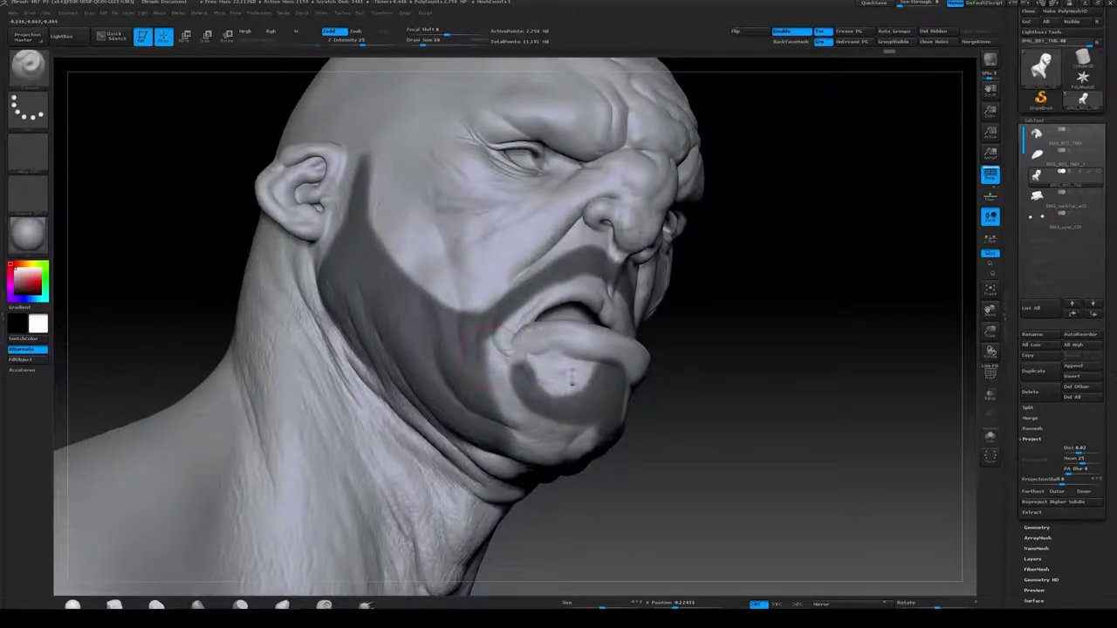
{"action": "mouse_move", "coordinate": [475, 337]}
{"action": "left_mouse_down", "text": "ctrl"}
{"action": "mouse_move", "coordinate": [499, 386]}
{"action": "mouse_move", "coordinate": [504, 359]}
{"action": "mouse_move", "coordinate": [516, 372]}
{"action": "mouse_move", "coordinate": [519, 417]}
{"action": "left_mouse_up", "text": "ctrl"}
{"action": "left_click_drag", "start_coordinate": [677, 469], "coordinate": [610, 388]}
{"action": "mouse_move", "coordinate": [518, 403]}
{"action": "left_mouse_down", "text": "ctrl"}
{"action": "mouse_move", "coordinate": [551, 414]}
{"action": "mouse_move", "coordinate": [574, 476]}
{"action": "mouse_move", "coordinate": [526, 471]}
{"action": "mouse_move", "coordinate": [542, 508]}
{"action": "mouse_move", "coordinate": [476, 462]}
{"action": "left_mouse_up", "text": "ctrl"}
{"action": "left_click_drag", "start_coordinate": [808, 435], "coordinate": [798, 349]}
{"action": "left_click_drag", "start_coordinate": [799, 349], "coordinate": [572, 341]}
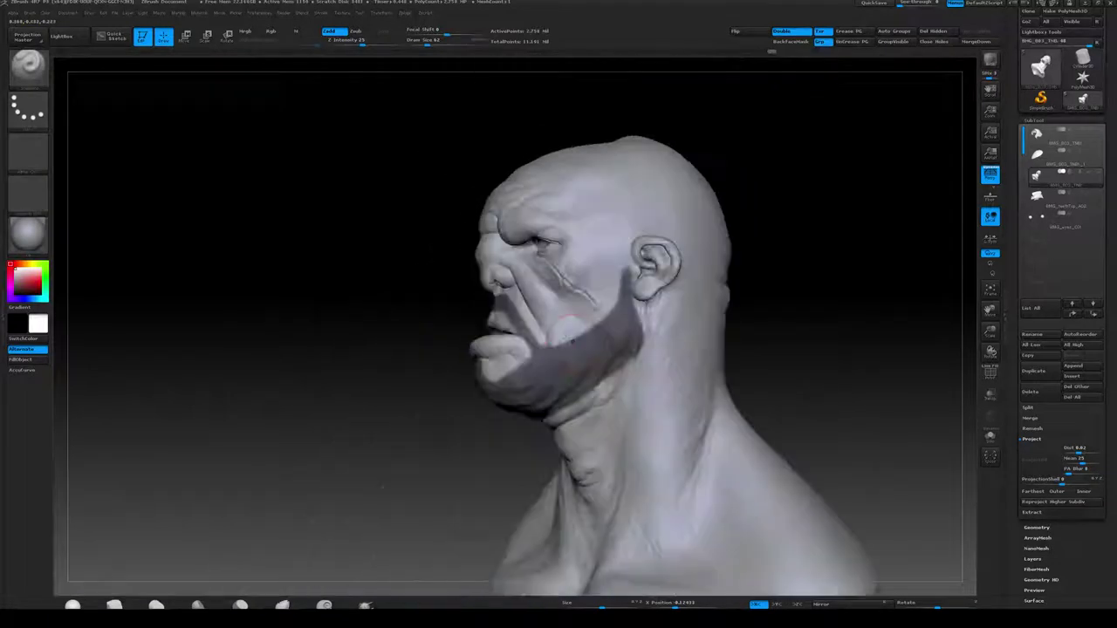
Extend the beard mask over the underside of the chin and onto the upper throat
{"action": "mouse_move", "coordinate": [805, 287]}
{"action": "left_mouse_down"}
{"action": "mouse_move", "coordinate": [863, 329]}
{"action": "mouse_move", "coordinate": [793, 352]}
{"action": "mouse_move", "coordinate": [801, 342]}
{"action": "mouse_move", "coordinate": [717, 413]}
{"action": "left_mouse_up"}
{"action": "mouse_move", "coordinate": [374, 424]}
{"action": "left_mouse_down", "text": "ctrl"}
{"action": "mouse_move", "coordinate": [458, 461]}
{"action": "mouse_move", "coordinate": [398, 428]}
{"action": "mouse_move", "coordinate": [371, 427]}
{"action": "mouse_move", "coordinate": [420, 457]}
{"action": "mouse_move", "coordinate": [377, 433]}
{"action": "left_mouse_up", "text": "ctrl"}
{"action": "left_click_drag", "start_coordinate": [724, 410], "coordinate": [630, 420]}
{"action": "mouse_move", "coordinate": [471, 463]}
{"action": "left_mouse_down", "text": "ctrl"}
{"action": "mouse_move", "coordinate": [528, 501]}
{"action": "mouse_move", "coordinate": [493, 461]}
{"action": "mouse_move", "coordinate": [529, 458]}
{"action": "left_mouse_up", "text": "ctrl"}
{"action": "mouse_move", "coordinate": [890, 471]}
{"action": "left_mouse_down"}
{"action": "mouse_move", "coordinate": [835, 484]}
{"action": "mouse_move", "coordinate": [772, 393]}
{"action": "mouse_move", "coordinate": [779, 478]}
{"action": "left_mouse_up"}
{"action": "left_click_drag", "start_coordinate": [720, 410], "coordinate": [829, 385]}
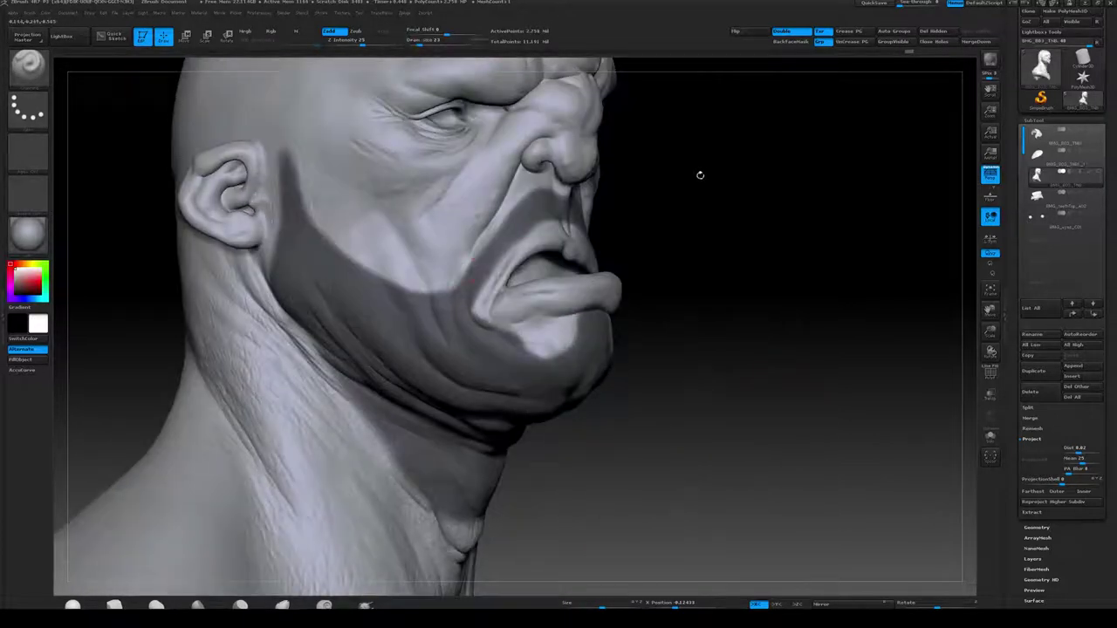
Mask along the nasolabial fold from the mouth corner up to the nostril to widen the moustache's outer edge
{"action": "left_click_drag", "start_coordinate": [701, 174], "coordinate": [690, 244], "text": "alt"}
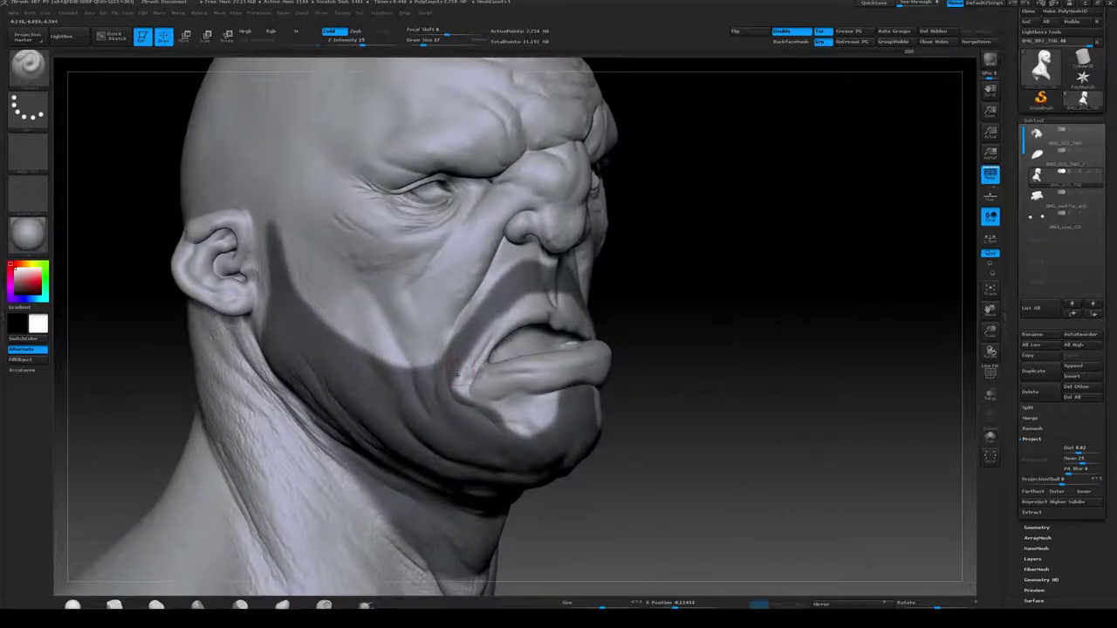
{"action": "key", "text": "ctrl"}
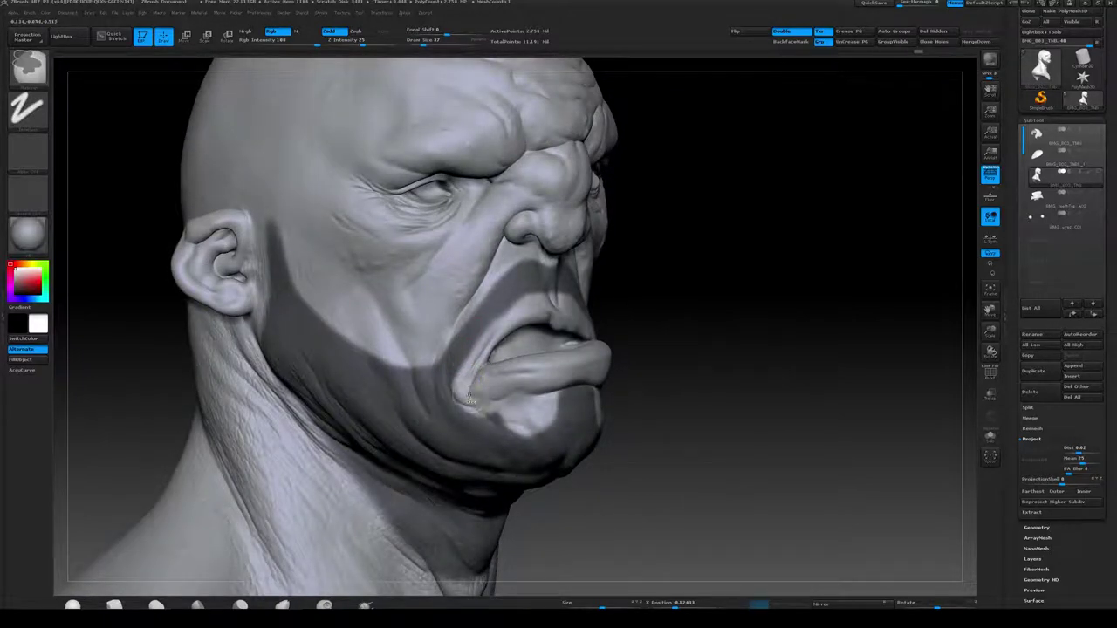
{"action": "left_click_drag", "start_coordinate": [671, 384], "coordinate": [708, 383]}
{"action": "mouse_move", "coordinate": [466, 349]}
{"action": "left_mouse_down", "text": "ctrl"}
{"action": "mouse_move", "coordinate": [460, 397]}
{"action": "mouse_move", "coordinate": [476, 420]}
{"action": "mouse_move", "coordinate": [467, 362]}
{"action": "mouse_move", "coordinate": [479, 353]}
{"action": "left_mouse_up", "text": "ctrl"}
{"action": "key", "text": "ctrl+z"}
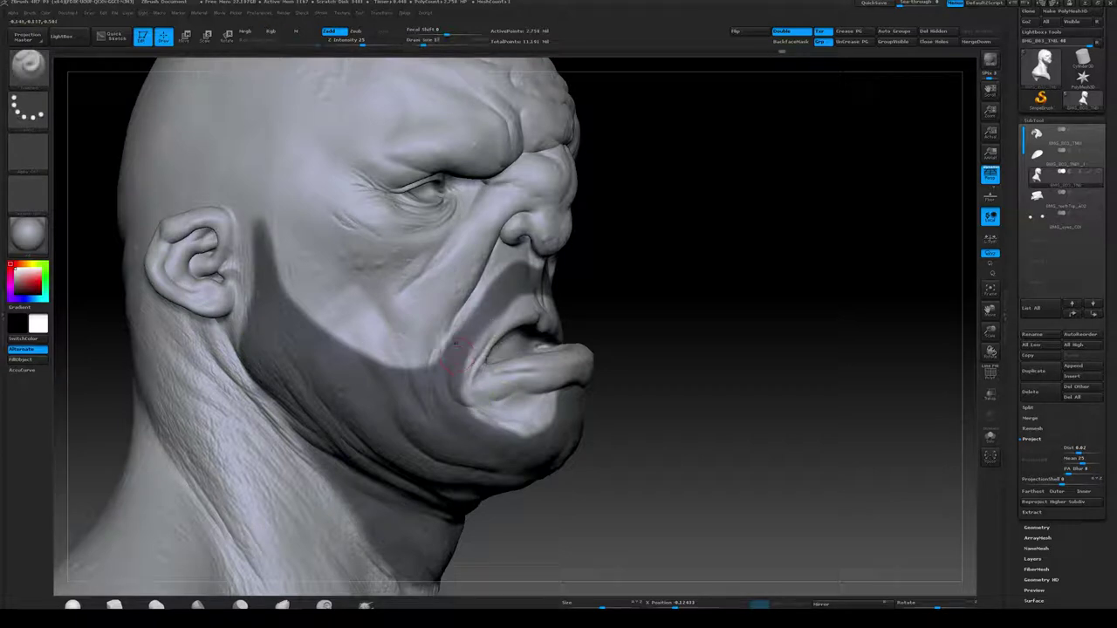
{"action": "left_click_drag", "start_coordinate": [460, 335], "coordinate": [507, 265], "text": "ctrl"}
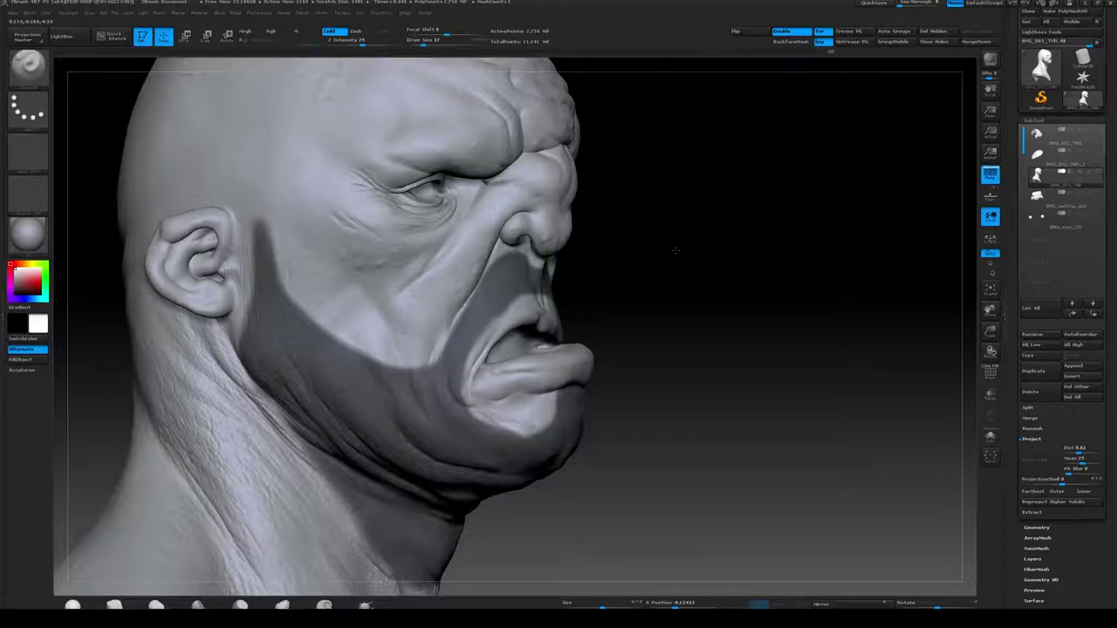
Mask the moustache area under the nose and down the opposite side to the mouth corner
{"action": "left_click_drag", "start_coordinate": [675, 249], "coordinate": [616, 274]}
{"action": "left_click_drag", "start_coordinate": [518, 266], "coordinate": [546, 273], "text": "ctrl"}
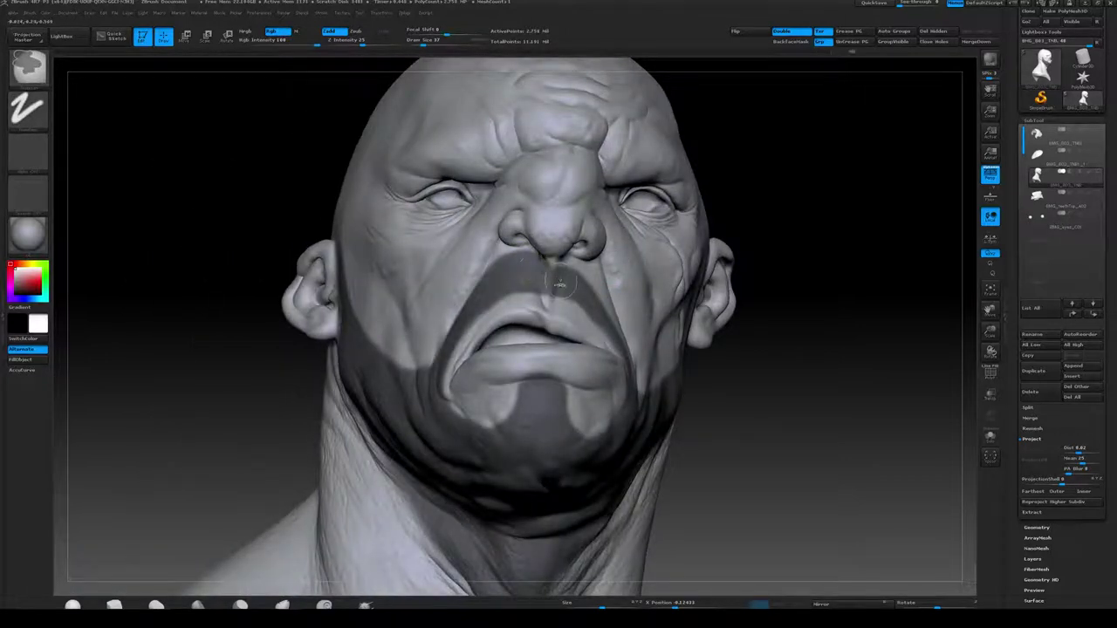
{"action": "left_click_drag", "start_coordinate": [788, 354], "coordinate": [721, 356]}
{"action": "left_click_drag", "start_coordinate": [553, 269], "coordinate": [623, 328], "text": "ctrl"}
{"action": "left_click_drag", "start_coordinate": [859, 358], "coordinate": [775, 360]}
{"action": "mouse_move", "coordinate": [578, 270]}
{"action": "left_mouse_down", "text": "ctrl"}
{"action": "mouse_move", "coordinate": [619, 314]}
{"action": "mouse_move", "coordinate": [599, 277]}
{"action": "mouse_move", "coordinate": [642, 381]}
{"action": "left_mouse_up", "text": "ctrl"}
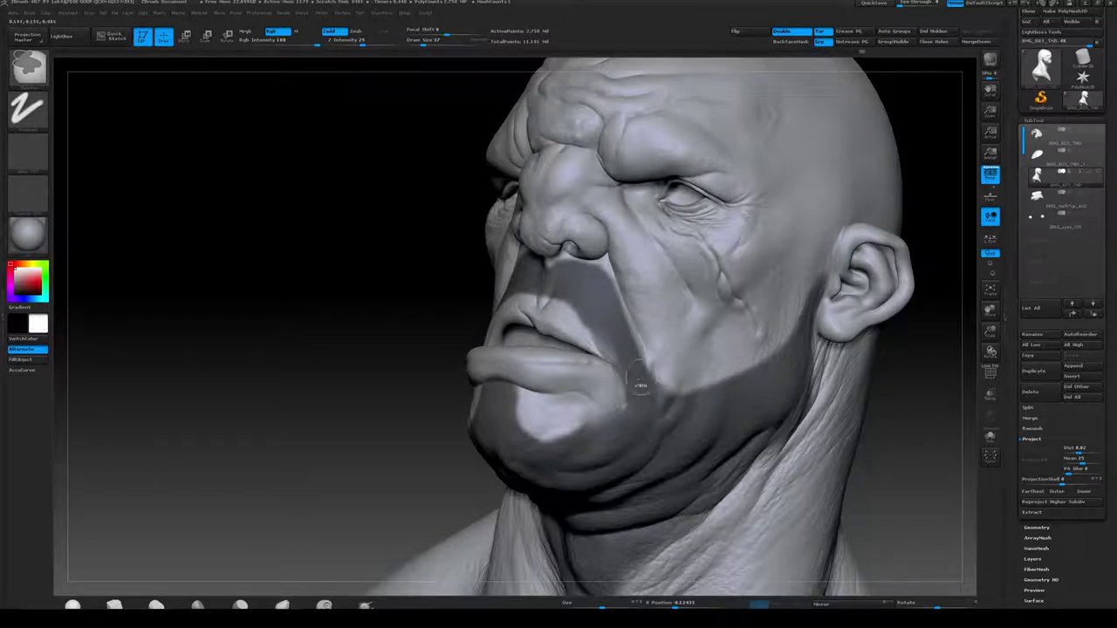
Clean up the edge of the mask on the chin beside the bare area under the lower lip
{"action": "mouse_move", "coordinate": [913, 494]}
{"action": "left_mouse_down"}
{"action": "mouse_move", "coordinate": [880, 442]}
{"action": "mouse_move", "coordinate": [920, 459]}
{"action": "left_mouse_up"}
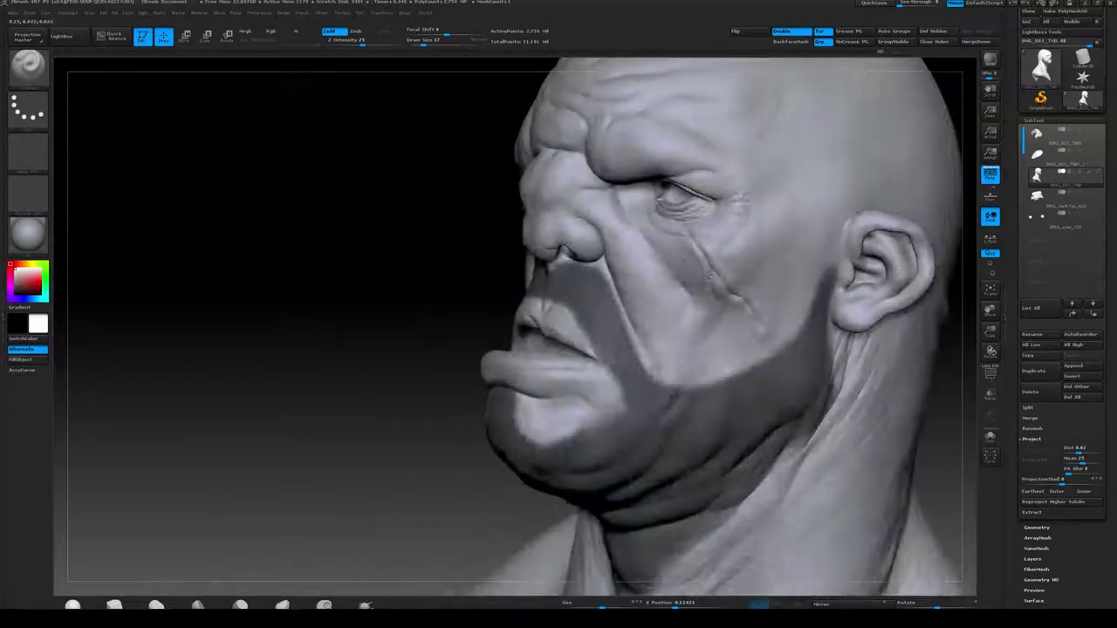
{"action": "key", "text": "ctrl"}
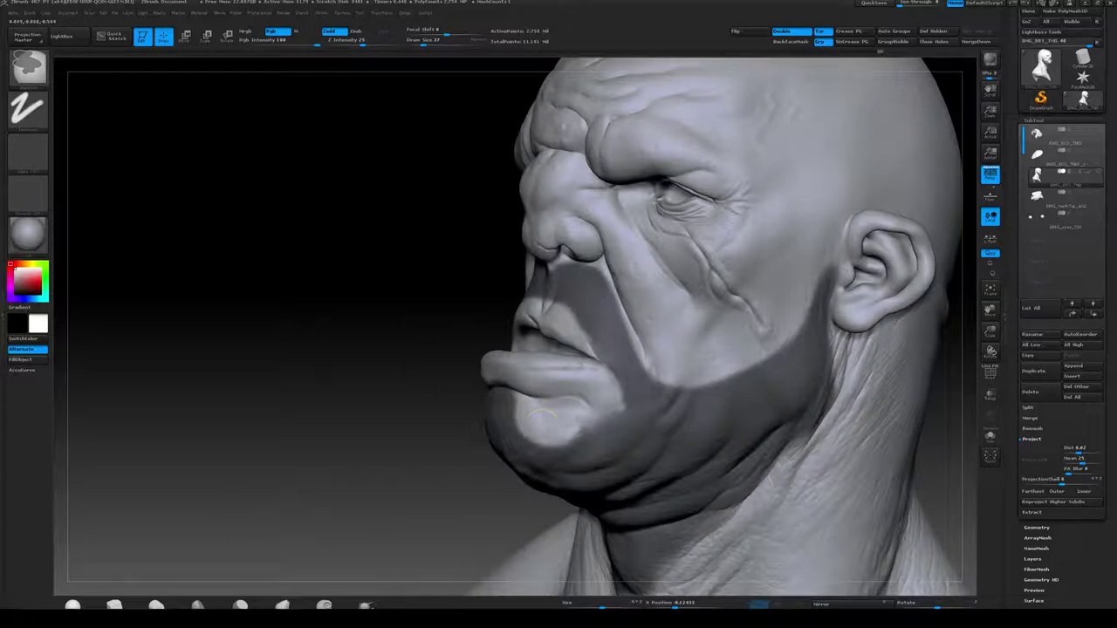
{"action": "left_click_drag", "start_coordinate": [572, 430], "coordinate": [602, 418], "text": "ctrl+alt"}
{"action": "left_click_drag", "start_coordinate": [441, 423], "coordinate": [989, 311]}
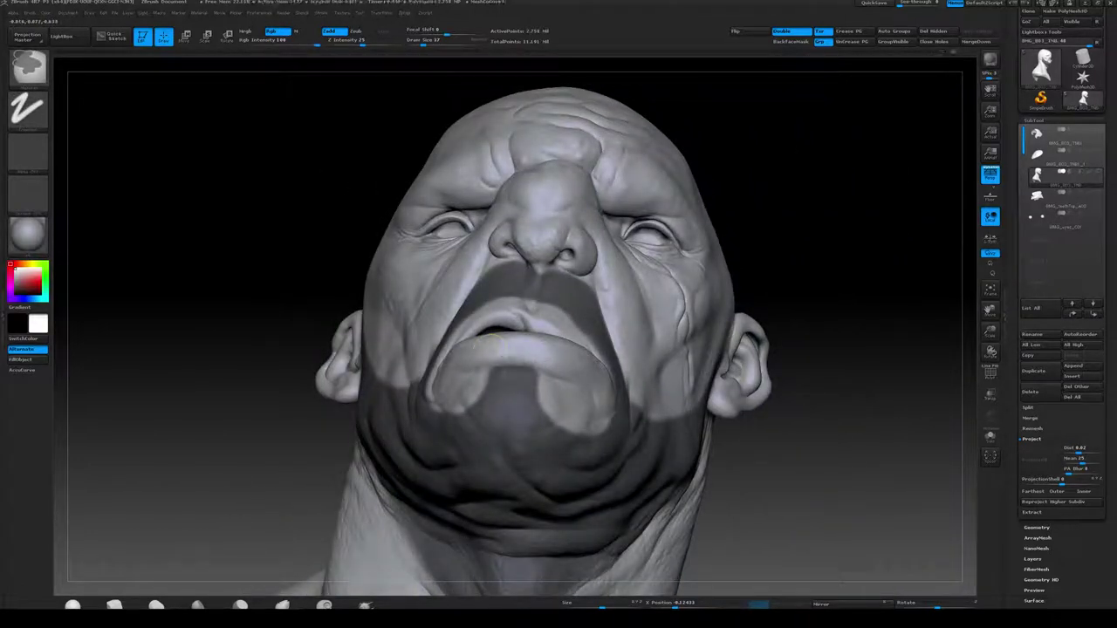
{"action": "mouse_move", "coordinate": [340, 253]}
{"action": "left_mouse_down"}
{"action": "mouse_move", "coordinate": [716, 266]}
{"action": "mouse_move", "coordinate": [758, 306]}
{"action": "mouse_move", "coordinate": [768, 384]}
{"action": "left_mouse_up"}
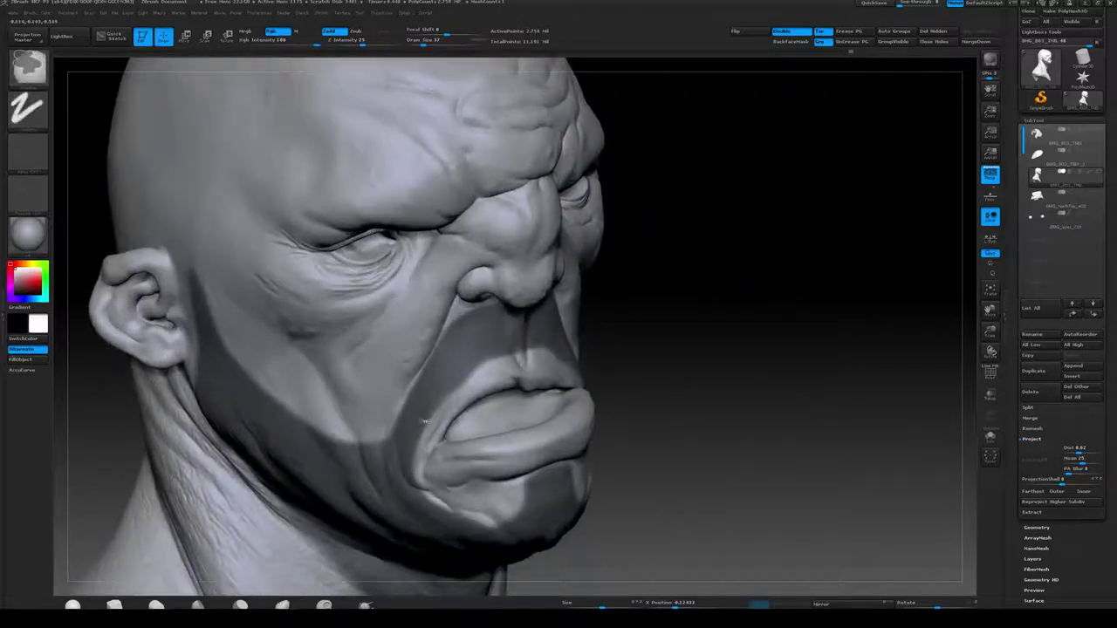
Fill the moustache mask down to the edge of the upper lip on both sides
{"action": "left_click_drag", "start_coordinate": [448, 398], "coordinate": [529, 350], "text": "ctrl"}
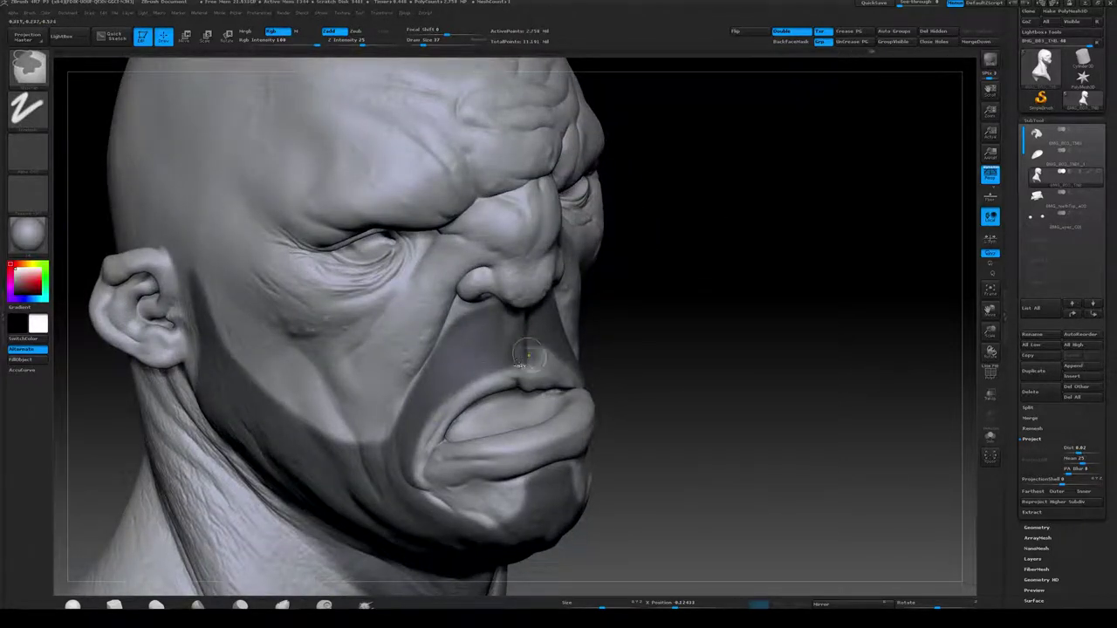
{"action": "left_click_drag", "start_coordinate": [686, 327], "coordinate": [376, 332]}
{"action": "left_click_drag", "start_coordinate": [530, 352], "coordinate": [572, 358], "text": "ctrl"}
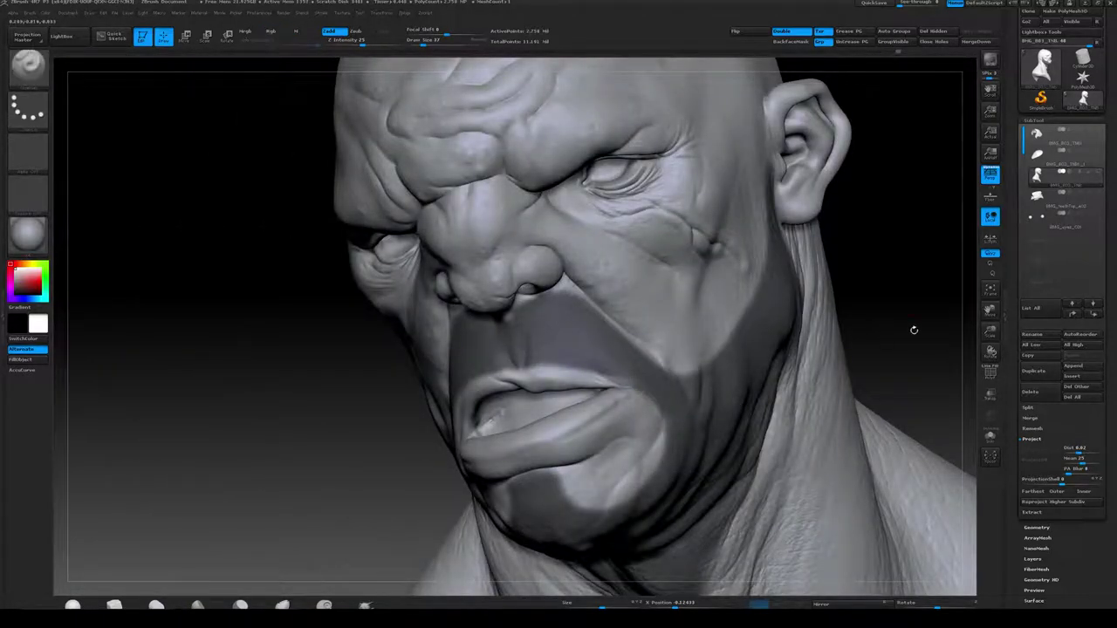
Trim the moustache mask back from the upper lip to leave a clean unmasked strip along it
{"action": "left_click_drag", "start_coordinate": [912, 329], "coordinate": [904, 324]}
{"action": "mouse_move", "coordinate": [598, 382]}
{"action": "left_mouse_down", "text": "ctrl+alt"}
{"action": "mouse_move", "coordinate": [644, 402]}
{"action": "mouse_move", "coordinate": [644, 434]}
{"action": "left_mouse_up", "text": "ctrl+alt"}
{"action": "key", "text": "ctrl+z"}
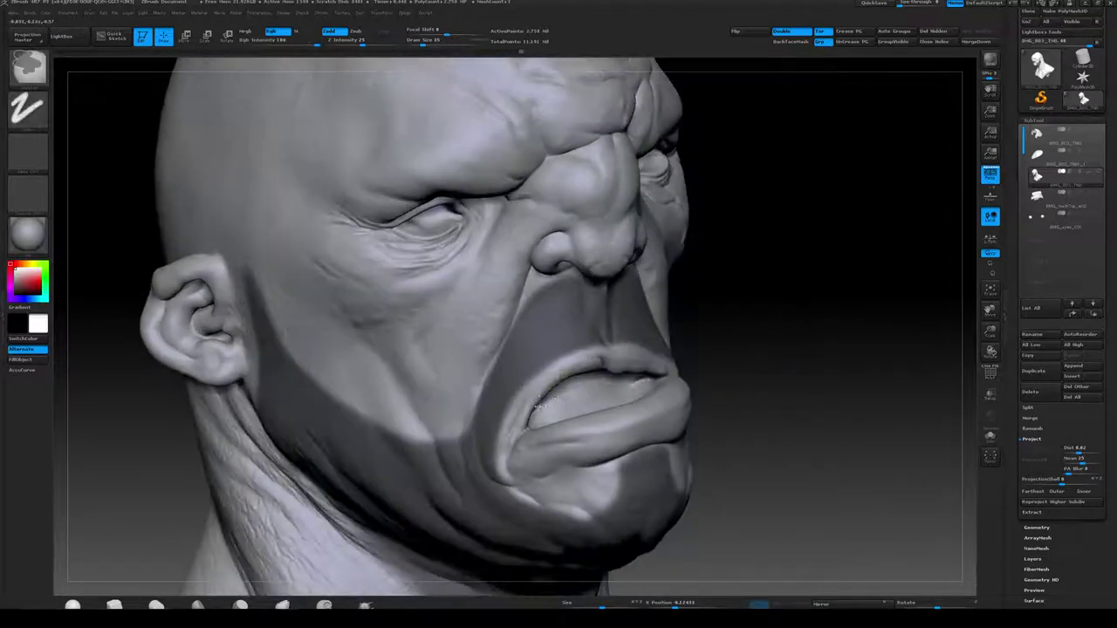
{"action": "left_click_drag", "start_coordinate": [527, 393], "coordinate": [572, 346], "text": "ctrl+alt"}
{"action": "left_click_drag", "start_coordinate": [511, 405], "coordinate": [589, 357], "text": "ctrl+alt"}
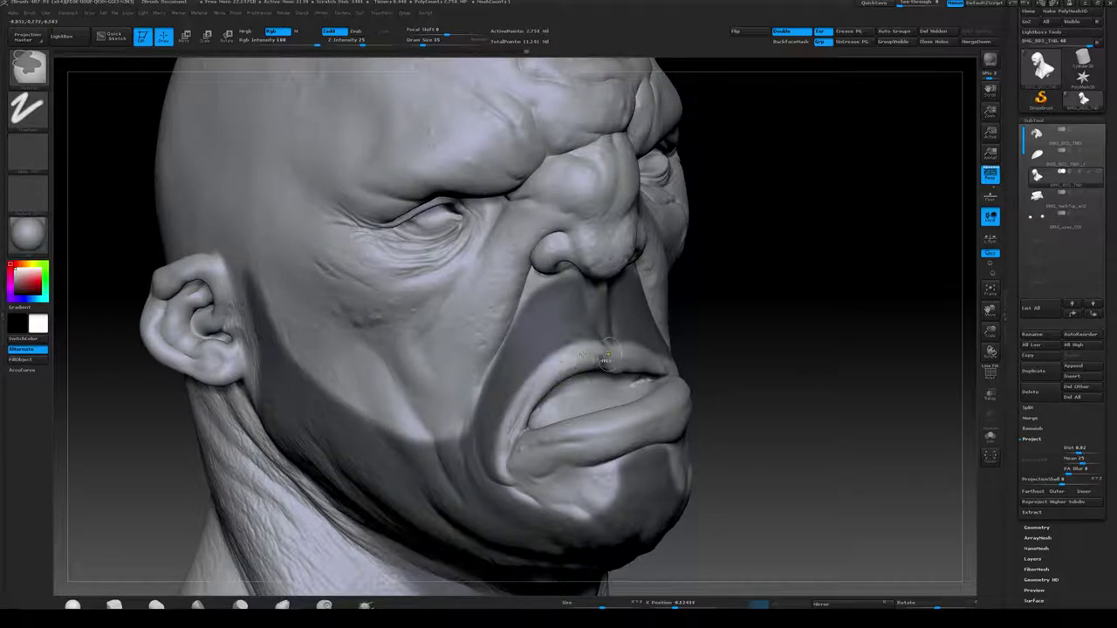
{"action": "mouse_move", "coordinate": [734, 333]}
{"action": "left_mouse_down"}
{"action": "mouse_move", "coordinate": [615, 338]}
{"action": "mouse_move", "coordinate": [711, 359]}
{"action": "mouse_move", "coordinate": [700, 354]}
{"action": "left_mouse_up"}
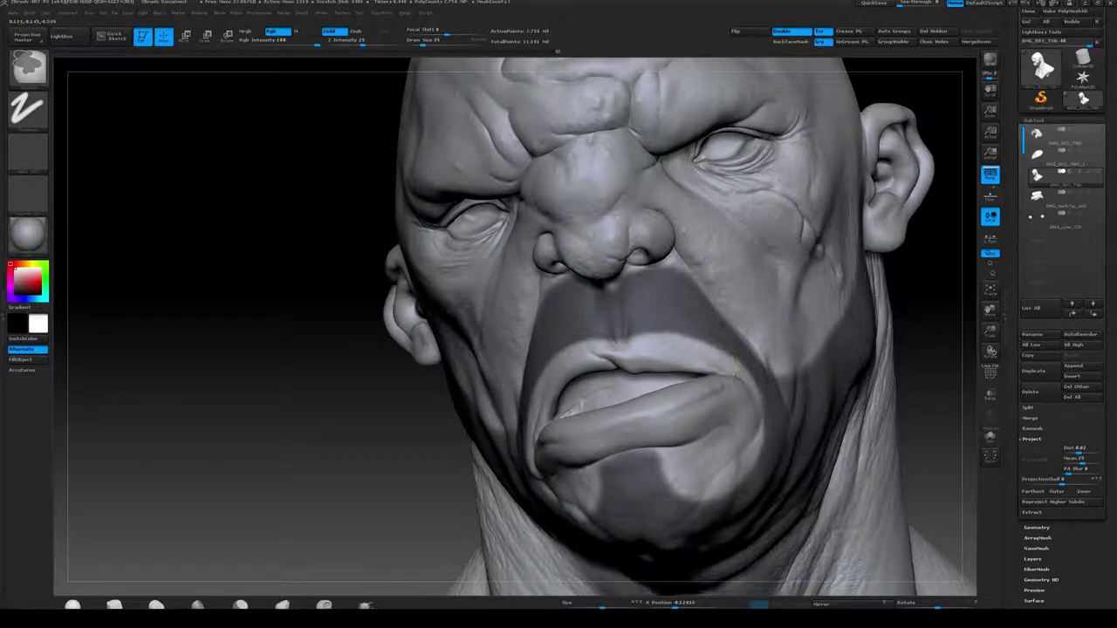
Refine the chin mask's edge around the bare area beneath the lower lip
{"action": "left_click_drag", "start_coordinate": [349, 434], "coordinate": [488, 429]}
{"action": "right_click_drag", "start_coordinate": [633, 311], "coordinate": [670, 319]}
{"action": "mouse_move", "coordinate": [863, 305]}
{"action": "right_mouse_down", "text": "ctrl"}
{"action": "mouse_move", "coordinate": [879, 307]}
{"action": "mouse_move", "coordinate": [772, 296]}
{"action": "mouse_move", "coordinate": [816, 289]}
{"action": "mouse_move", "coordinate": [827, 216]}
{"action": "mouse_move", "coordinate": [890, 202]}
{"action": "right_mouse_up", "text": "ctrl"}
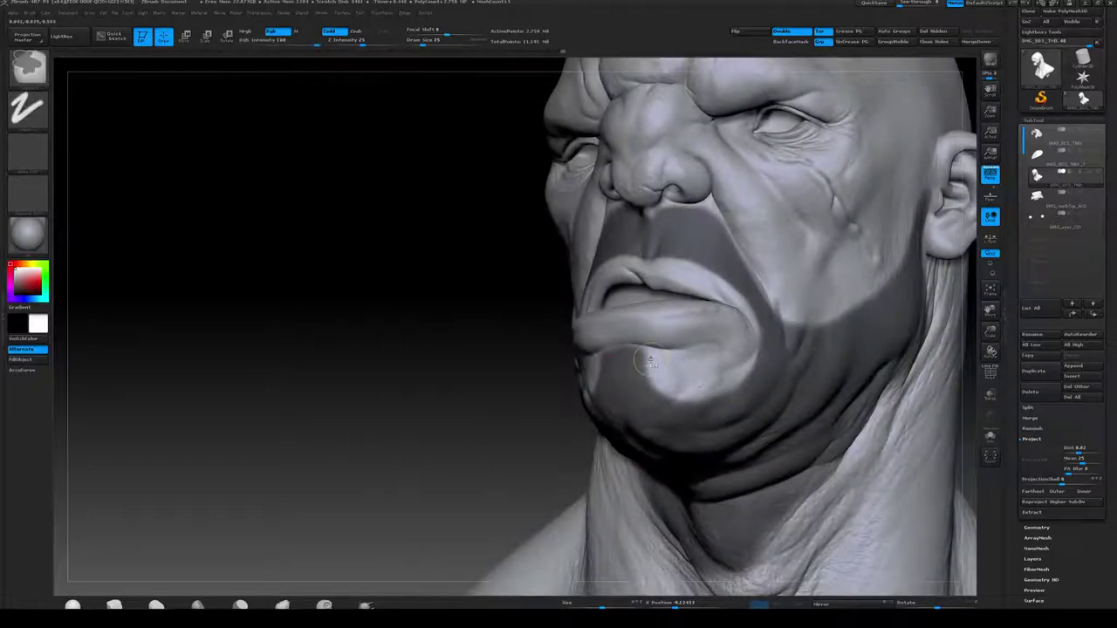
{"action": "left_click_drag", "start_coordinate": [656, 361], "coordinate": [709, 395], "text": "ctrl"}
{"action": "right_click_drag", "start_coordinate": [698, 388], "coordinate": [877, 379]}
{"action": "mouse_move", "coordinate": [641, 374]}
{"action": "left_mouse_down", "text": "ctrl"}
{"action": "mouse_move", "coordinate": [622, 405]}
{"action": "mouse_move", "coordinate": [595, 407]}
{"action": "mouse_move", "coordinate": [604, 412]}
{"action": "left_mouse_up", "text": "ctrl"}
{"action": "right_click_drag", "start_coordinate": [750, 367], "coordinate": [650, 375]}
Adjust the brush size and mask more of the throat below the chin
{"action": "mouse_move", "coordinate": [890, 337]}
{"action": "left_mouse_down", "text": "alt"}
{"action": "mouse_move", "coordinate": [898, 292]}
{"action": "mouse_move", "coordinate": [925, 327]}
{"action": "mouse_move", "coordinate": [864, 348]}
{"action": "mouse_move", "coordinate": [883, 324]}
{"action": "left_mouse_up", "text": "alt"}
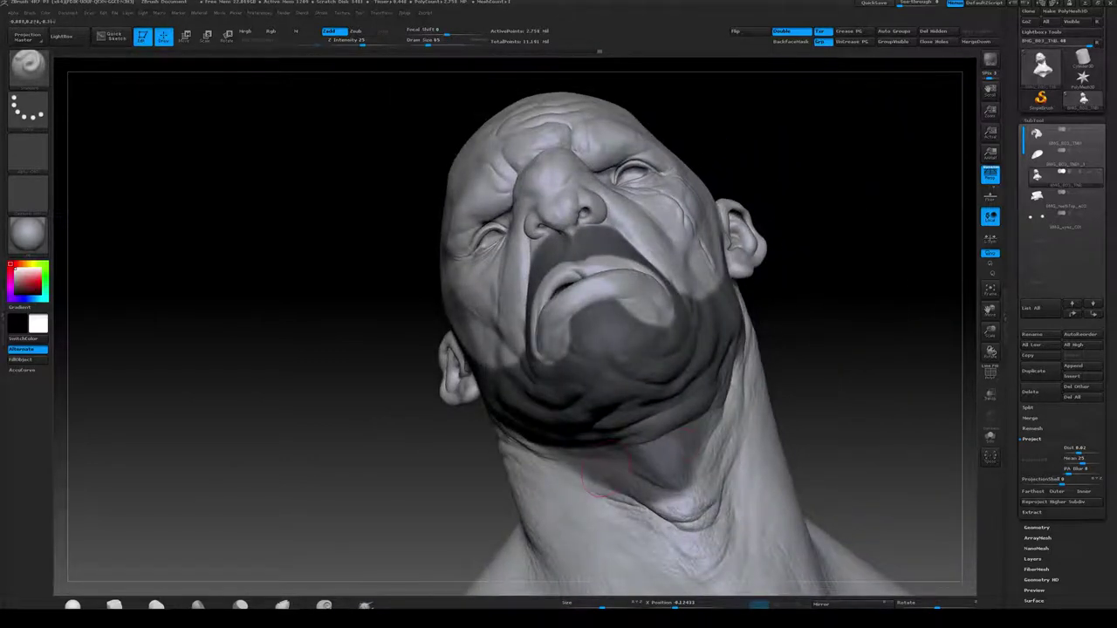
{"action": "left_click_drag", "start_coordinate": [671, 463], "coordinate": [670, 411], "text": "shift"}
{"action": "key", "text": "s"}
{"action": "key", "text": "s"}
{"action": "mouse_move", "coordinate": [661, 475]}
{"action": "left_mouse_down"}
{"action": "mouse_move", "coordinate": [657, 486]}
{"action": "mouse_move", "coordinate": [689, 475]}
{"action": "left_mouse_up"}
{"action": "mouse_move", "coordinate": [818, 429]}
{"action": "left_mouse_down"}
{"action": "mouse_move", "coordinate": [705, 476]}
{"action": "mouse_move", "coordinate": [730, 424]}
{"action": "left_mouse_up"}
{"action": "left_click_drag", "start_coordinate": [692, 477], "coordinate": [749, 388], "text": "ctrl"}
Extend the throat mask up the side of the neck along the underside of the jaw toward the ear
{"action": "left_click_drag", "start_coordinate": [867, 315], "coordinate": [779, 381]}
{"action": "left_click_drag", "start_coordinate": [723, 449], "coordinate": [820, 308], "text": "ctrl"}
{"action": "mouse_move", "coordinate": [754, 400]}
{"action": "left_mouse_down", "text": "ctrl"}
{"action": "mouse_move", "coordinate": [828, 299]}
{"action": "mouse_move", "coordinate": [764, 415]}
{"action": "left_mouse_up", "text": "ctrl"}
{"action": "left_click_drag", "start_coordinate": [822, 313], "coordinate": [726, 471], "text": "ctrl"}
{"action": "left_click_drag", "start_coordinate": [813, 360], "coordinate": [700, 489], "text": "ctrl"}
Mask the underside of the jaw from below the ear down to the front of the throat
{"action": "left_click_drag", "start_coordinate": [647, 455], "coordinate": [853, 349]}
{"action": "left_click_drag", "start_coordinate": [898, 407], "coordinate": [911, 367]}
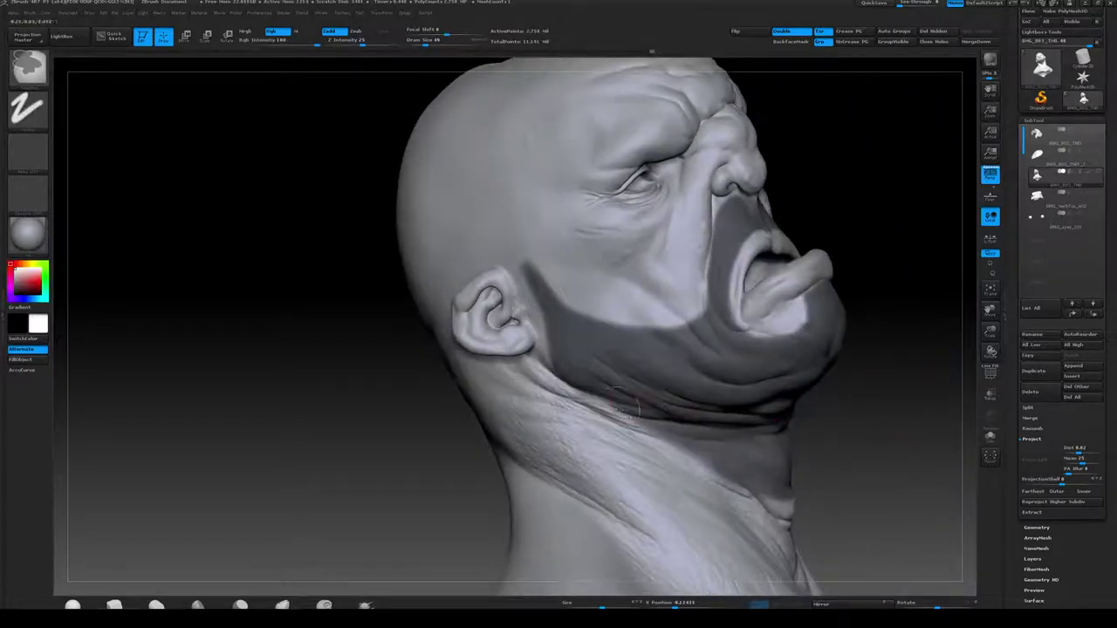
{"action": "left_click_drag", "start_coordinate": [567, 366], "coordinate": [746, 476], "text": "ctrl"}
{"action": "left_click_drag", "start_coordinate": [872, 489], "coordinate": [781, 458]}
{"action": "mouse_move", "coordinate": [717, 485]}
{"action": "left_mouse_down", "text": "ctrl"}
{"action": "mouse_move", "coordinate": [773, 517]}
{"action": "mouse_move", "coordinate": [812, 517]}
{"action": "left_mouse_up", "text": "ctrl"}
{"action": "mouse_move", "coordinate": [917, 501]}
{"action": "left_mouse_down"}
{"action": "mouse_move", "coordinate": [790, 514]}
{"action": "mouse_move", "coordinate": [827, 508]}
{"action": "left_mouse_up"}
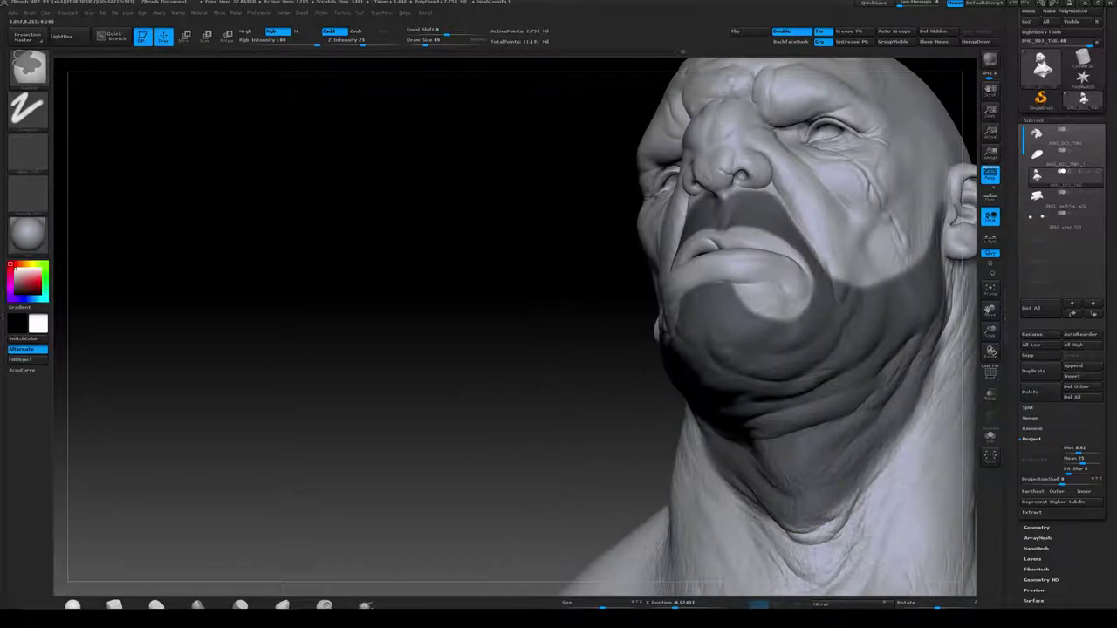
Trim the lower edge of the beard mask along the side of the neck under the jaw
{"action": "mouse_move", "coordinate": [565, 454]}
{"action": "left_mouse_down"}
{"action": "mouse_move", "coordinate": [543, 439]}
{"action": "mouse_move", "coordinate": [544, 384]}
{"action": "left_mouse_up"}
{"action": "mouse_move", "coordinate": [881, 419]}
{"action": "left_mouse_down"}
{"action": "mouse_move", "coordinate": [930, 441]}
{"action": "mouse_move", "coordinate": [875, 406]}
{"action": "mouse_move", "coordinate": [900, 416]}
{"action": "mouse_move", "coordinate": [890, 448]}
{"action": "left_mouse_up"}
{"action": "left_click_drag", "start_coordinate": [602, 387], "coordinate": [694, 488], "text": "ctrl+alt"}
{"action": "left_click_drag", "start_coordinate": [623, 406], "coordinate": [691, 485], "text": "ctrl+alt"}
Examine the finished beard and moustache mask from the front, both sides and below
{"action": "left_click_drag", "start_coordinate": [907, 384], "coordinate": [772, 399]}
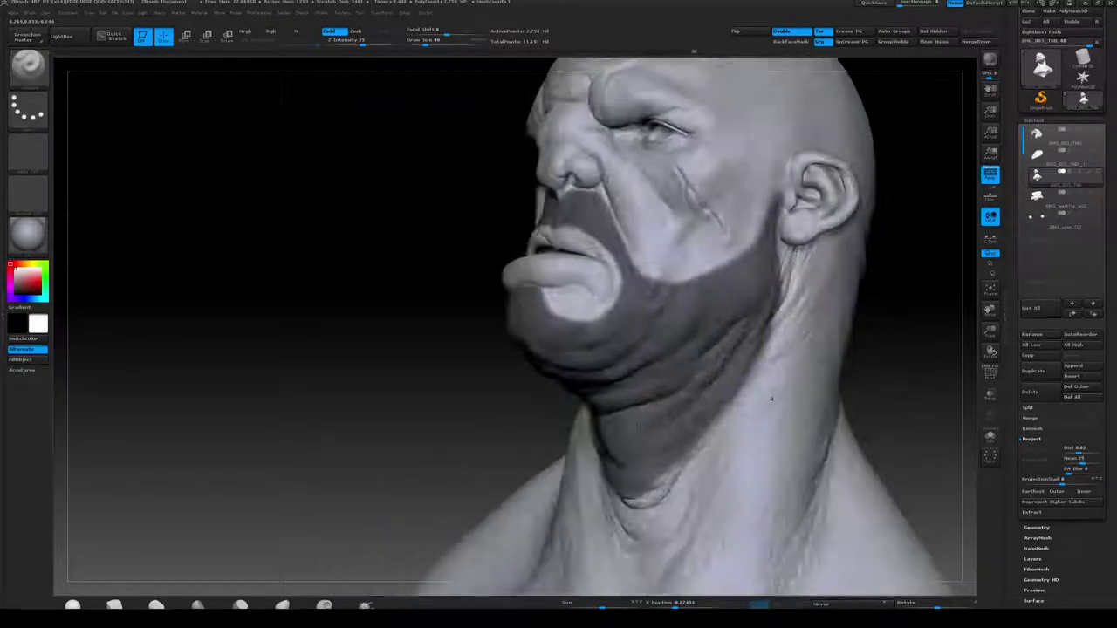
{"action": "left_click_drag", "start_coordinate": [910, 392], "coordinate": [925, 261]}
{"action": "mouse_move", "coordinate": [550, 248]}
{"action": "left_mouse_down"}
{"action": "mouse_move", "coordinate": [593, 243]}
{"action": "mouse_move", "coordinate": [881, 369]}
{"action": "mouse_move", "coordinate": [848, 370]}
{"action": "left_mouse_up"}
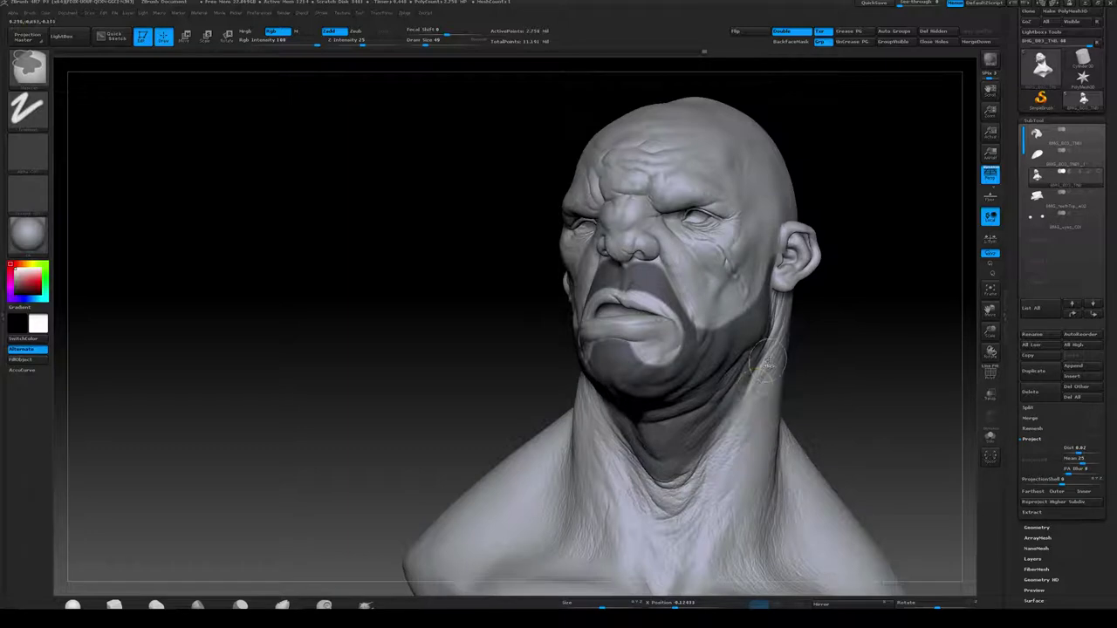
{"action": "left_click_drag", "start_coordinate": [898, 344], "coordinate": [885, 370]}
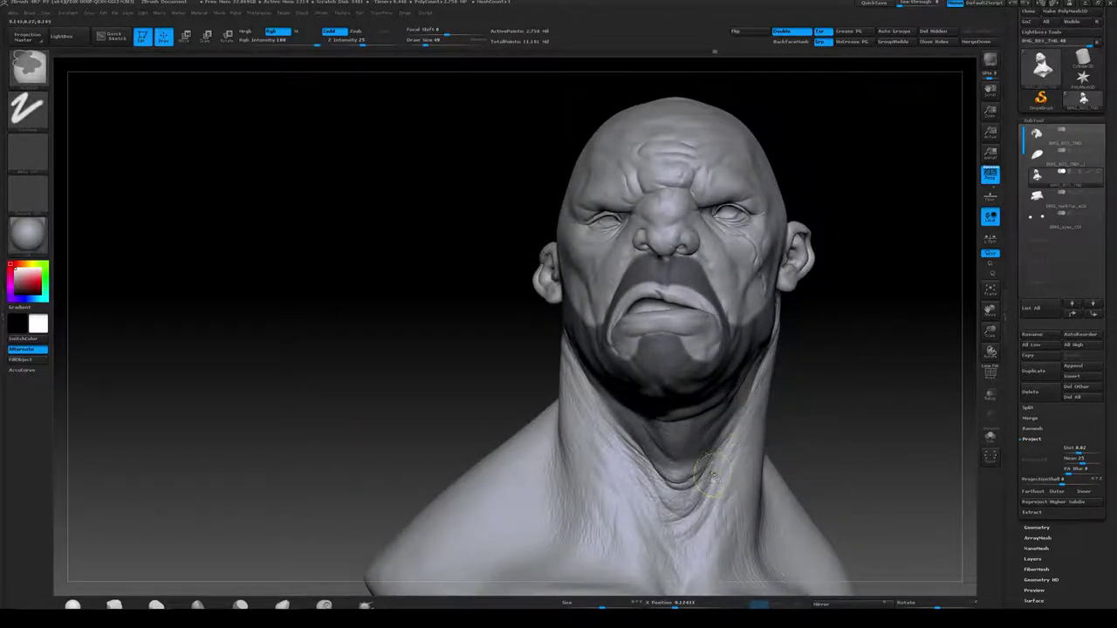
{"action": "mouse_move", "coordinate": [815, 461]}
{"action": "left_mouse_down"}
{"action": "mouse_move", "coordinate": [471, 427]}
{"action": "mouse_move", "coordinate": [541, 488]}
{"action": "left_mouse_up"}
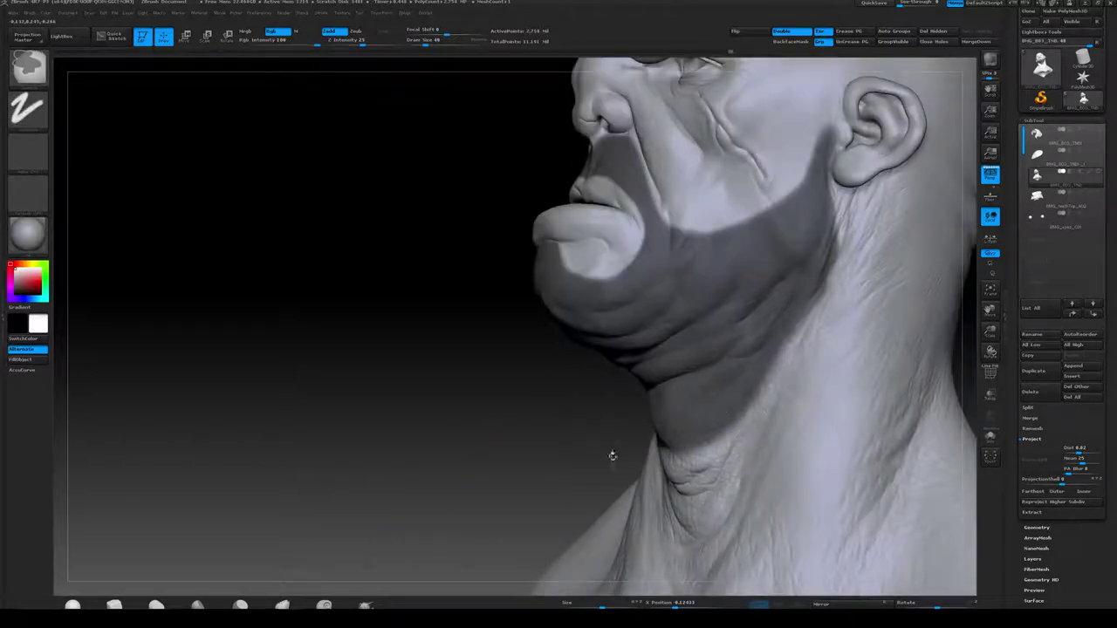
{"action": "left_click_drag", "start_coordinate": [612, 456], "coordinate": [767, 443]}
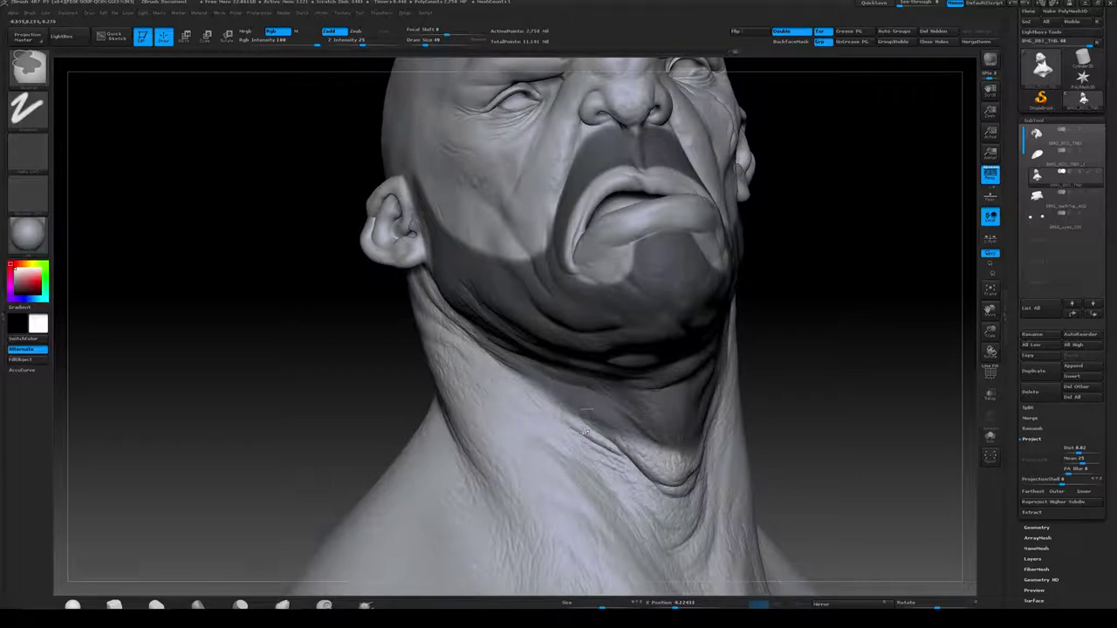
{"action": "mouse_move", "coordinate": [832, 404]}
{"action": "left_mouse_down", "text": "alt"}
{"action": "mouse_move", "coordinate": [837, 354]}
{"action": "mouse_move", "coordinate": [850, 361]}
{"action": "mouse_move", "coordinate": [805, 368]}
{"action": "mouse_move", "coordinate": [877, 274]}
{"action": "mouse_move", "coordinate": [834, 367]}
{"action": "mouse_move", "coordinate": [829, 436]}
{"action": "mouse_move", "coordinate": [767, 428]}
{"action": "left_mouse_up", "text": "alt"}
{"action": "left_click_drag", "start_coordinate": [826, 349], "coordinate": [681, 357]}
{"action": "left_click_drag", "start_coordinate": [358, 320], "coordinate": [837, 205]}
{"action": "left_click_drag", "start_coordinate": [809, 252], "coordinate": [724, 305]}
{"action": "left_click_drag", "start_coordinate": [869, 202], "coordinate": [828, 227]}
{"action": "left_click_drag", "start_coordinate": [807, 341], "coordinate": [837, 187], "text": "alt"}
{"action": "left_click_drag", "start_coordinate": [837, 188], "coordinate": [890, 223], "text": "alt"}
{"action": "mouse_move", "coordinate": [806, 312]}
{"action": "left_mouse_down"}
{"action": "mouse_move", "coordinate": [683, 349]}
{"action": "mouse_move", "coordinate": [611, 336]}
{"action": "left_mouse_up"}
{"action": "left_click_drag", "start_coordinate": [864, 298], "coordinate": [777, 262], "text": "alt"}
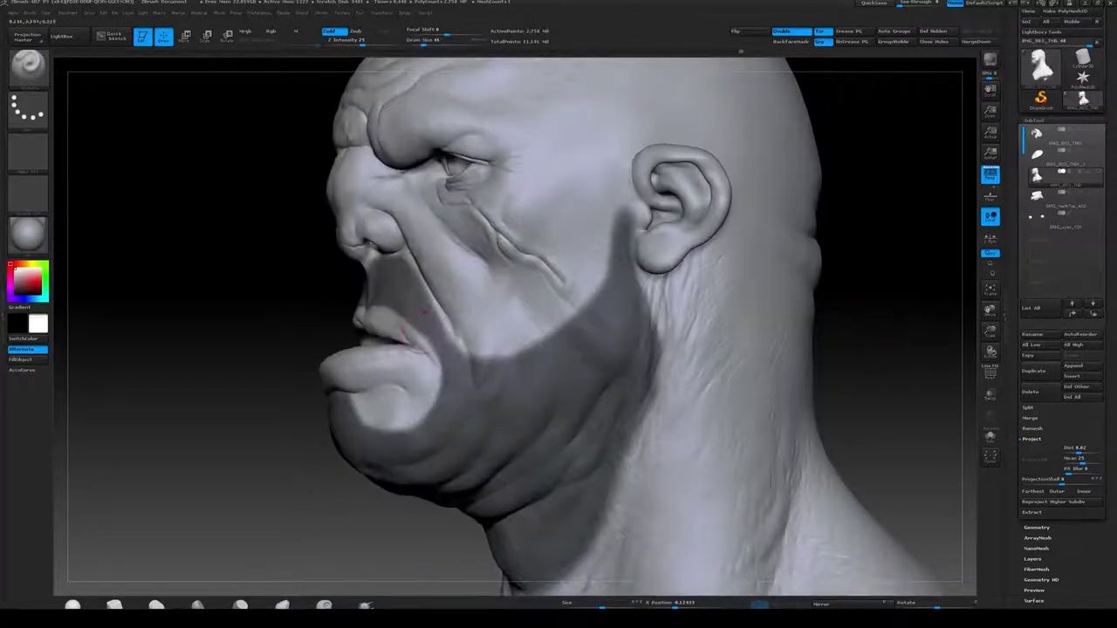
{"action": "key", "text": "ctrl"}
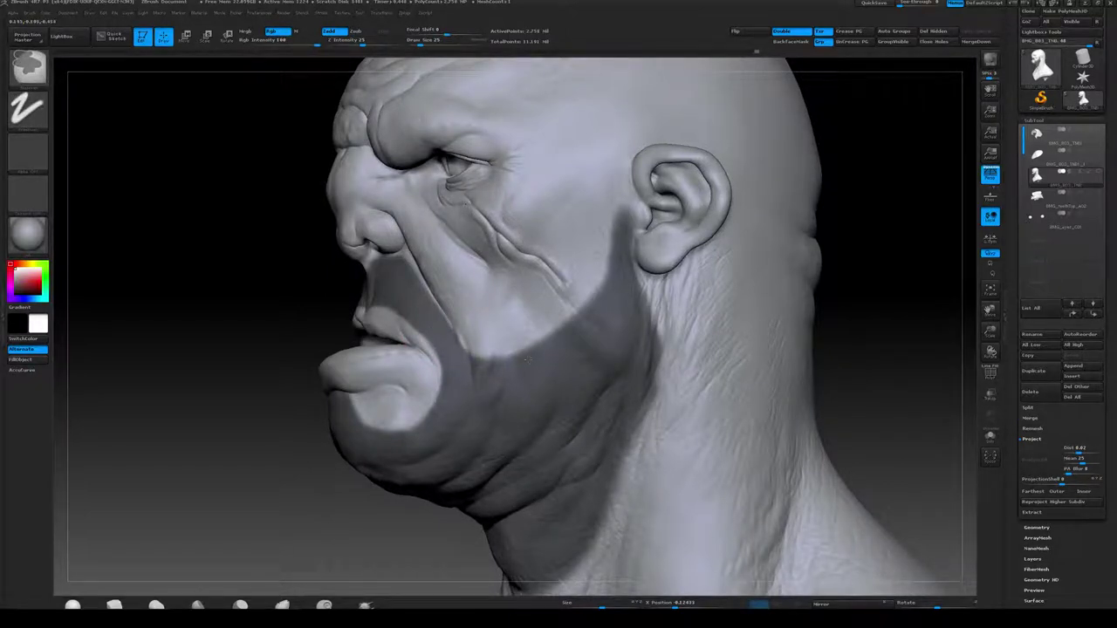
{"action": "left_click_drag", "start_coordinate": [875, 324], "coordinate": [846, 327]}
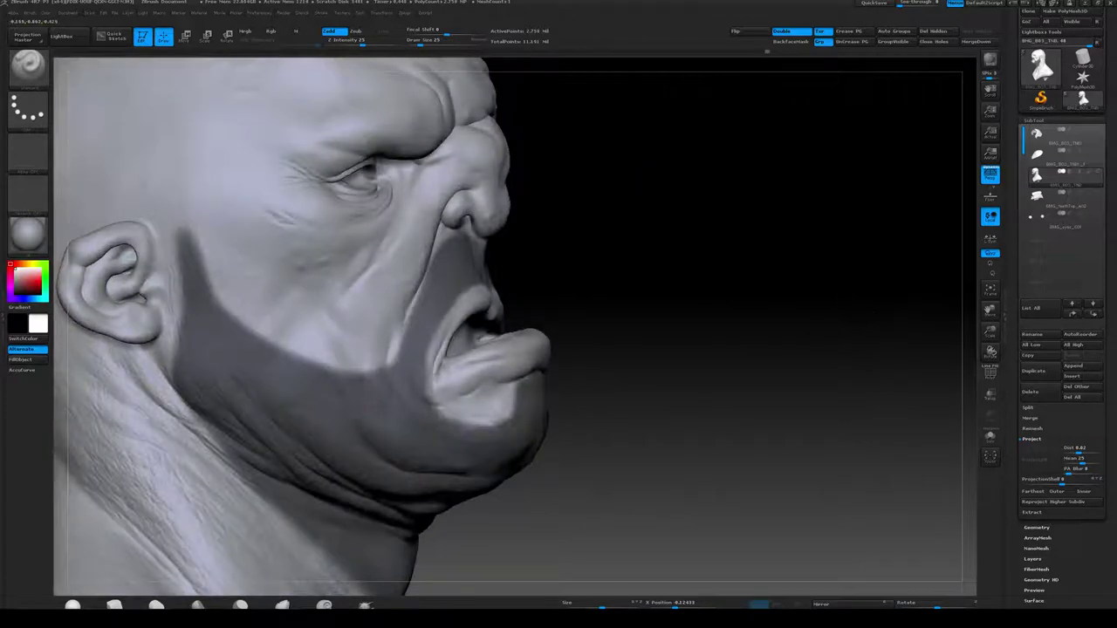
Extend the beard mask upward into a narrow sideburn just in front of the ear
{"action": "right_click_drag", "start_coordinate": [644, 299], "coordinate": [674, 307]}
{"action": "left_click_drag", "start_coordinate": [838, 314], "coordinate": [802, 314]}
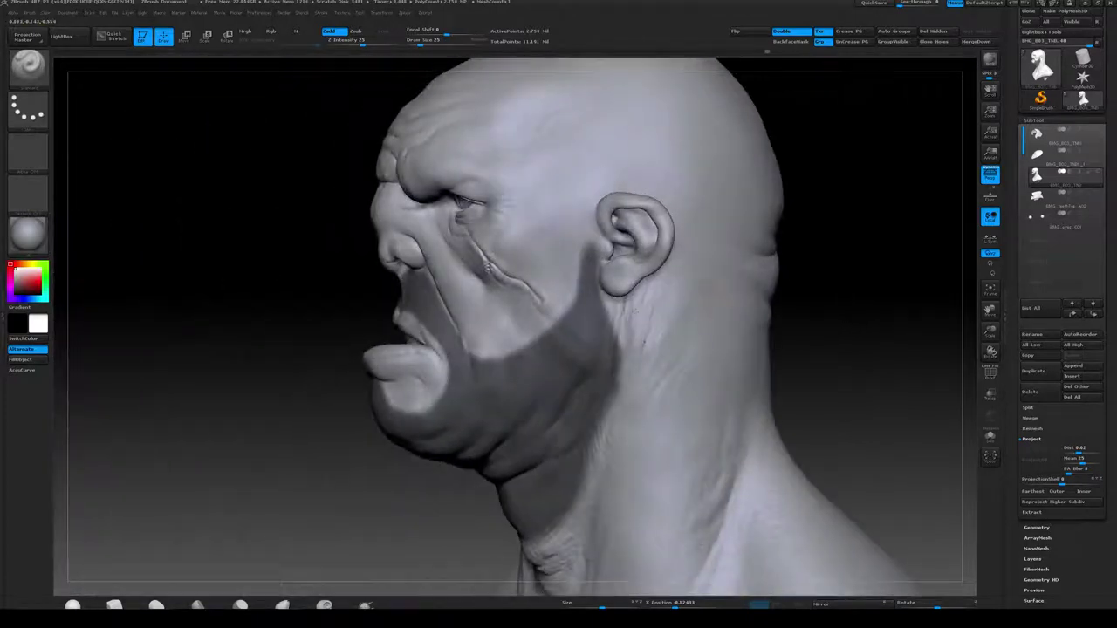
{"action": "key", "text": "s"}
{"action": "left_click_drag", "start_coordinate": [568, 289], "coordinate": [571, 289]}
{"action": "mouse_move", "coordinate": [570, 328]}
{"action": "left_mouse_down", "text": "ctrl"}
{"action": "mouse_move", "coordinate": [579, 236]}
{"action": "mouse_move", "coordinate": [602, 292]}
{"action": "left_mouse_up", "text": "ctrl"}
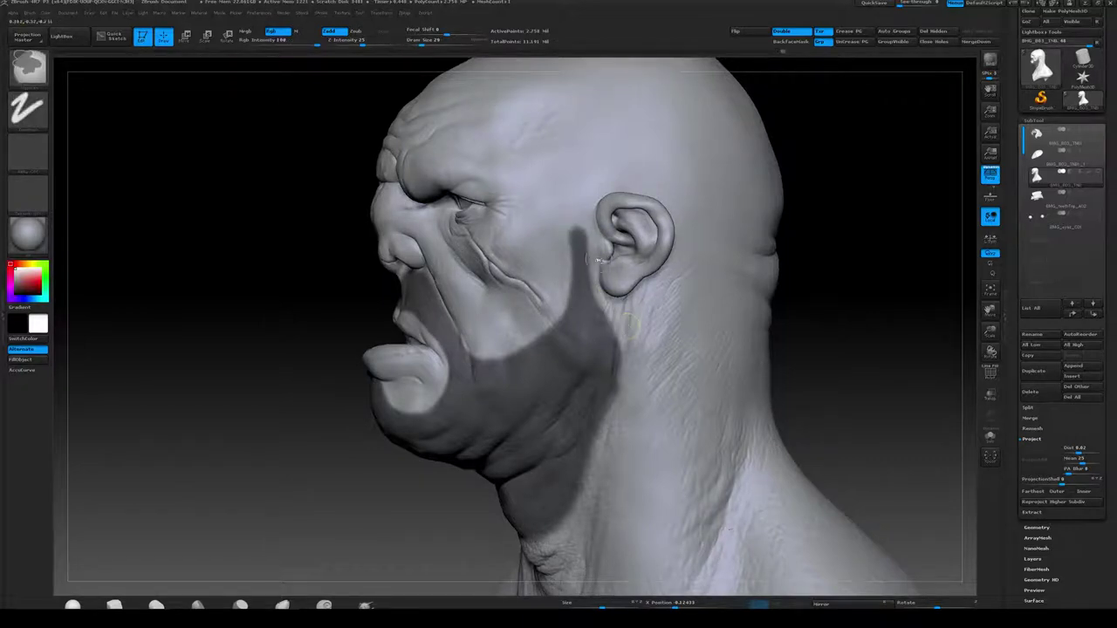
{"action": "left_click_drag", "start_coordinate": [576, 245], "coordinate": [575, 304], "text": "ctrl"}
Show the polygroup wireframe and widen the sideburn mask so it overlaps the scalp polygroup in front of the ear
{"action": "key", "text": "shift+f"}
{"action": "mouse_move", "coordinate": [870, 172]}
{"action": "left_mouse_down", "text": "alt"}
{"action": "mouse_move", "coordinate": [844, 252]}
{"action": "mouse_move", "coordinate": [846, 301]}
{"action": "left_mouse_up", "text": "alt"}
{"action": "key", "text": "s"}
{"action": "mouse_move", "coordinate": [560, 329]}
{"action": "left_mouse_down"}
{"action": "mouse_move", "coordinate": [552, 298]}
{"action": "mouse_move", "coordinate": [561, 303]}
{"action": "left_mouse_up"}
{"action": "key", "text": "ctrl+z"}
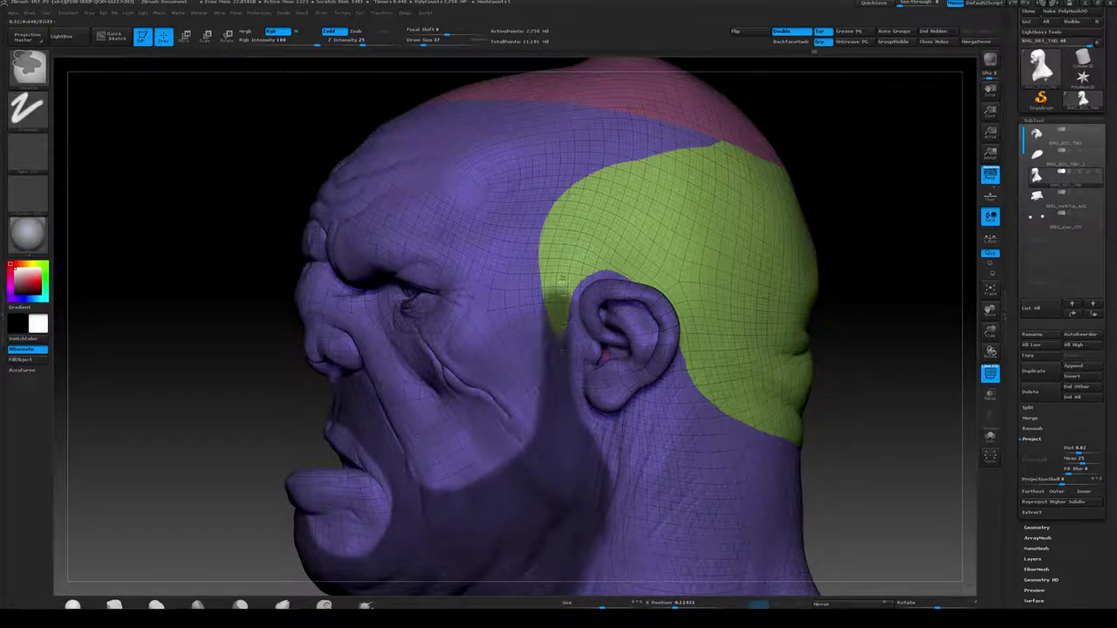
{"action": "left_click_drag", "start_coordinate": [534, 447], "coordinate": [532, 387], "text": "ctrl"}
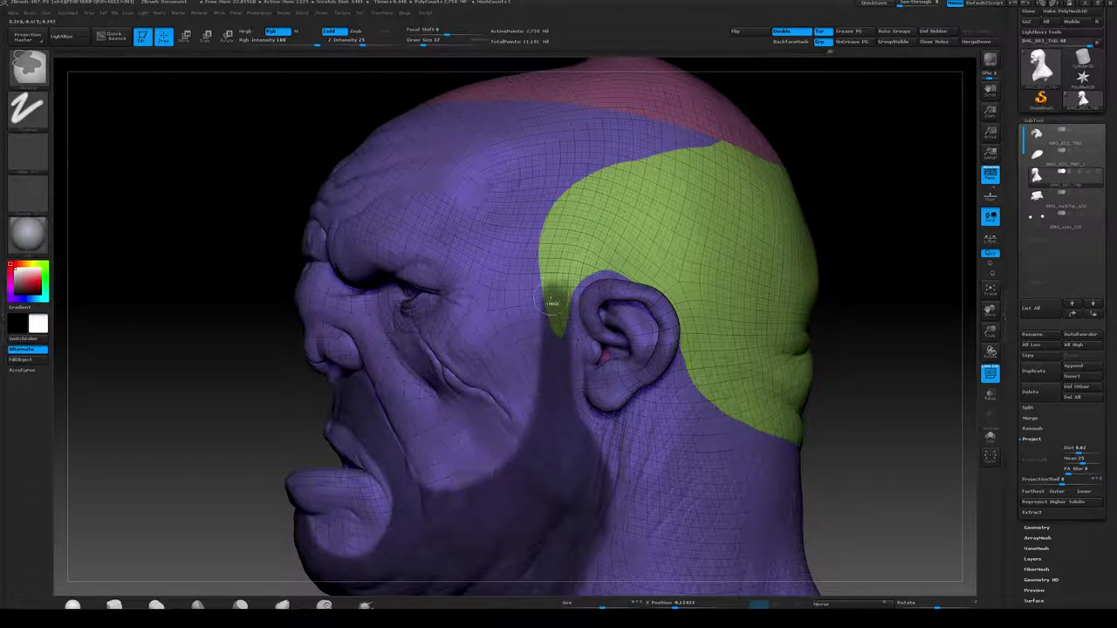
Paint the sideburn mask further up into the scalp polygroup and thicken its rear edge on the opposite side of the head
{"action": "left_click_drag", "start_coordinate": [882, 374], "coordinate": [902, 267]}
{"action": "key", "text": "ctrl"}
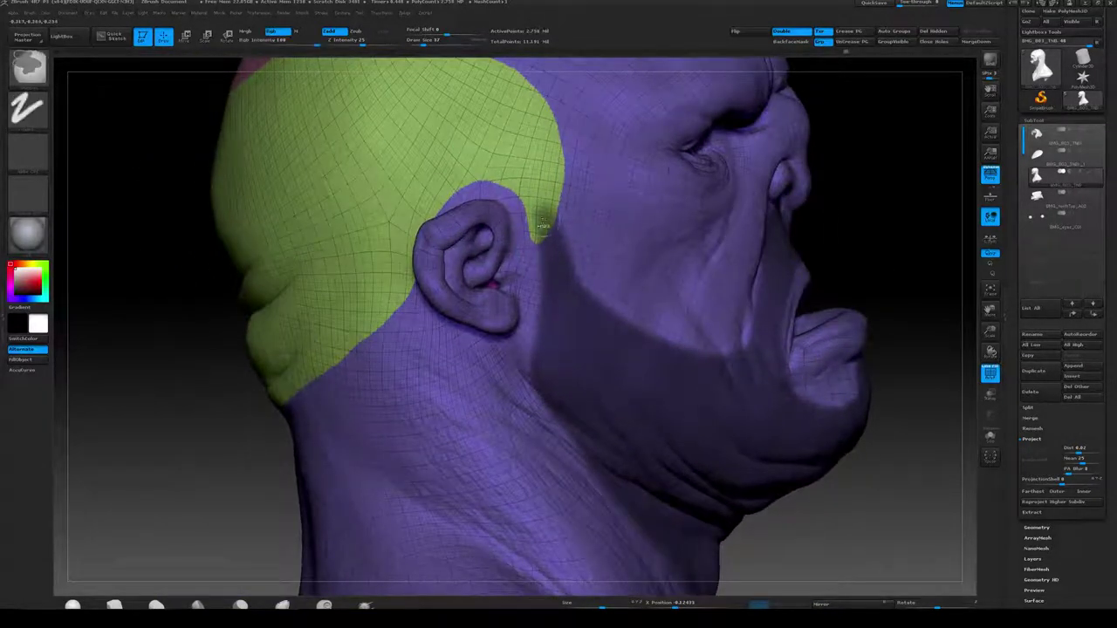
{"action": "left_click_drag", "start_coordinate": [542, 216], "coordinate": [528, 368], "text": "ctrl"}
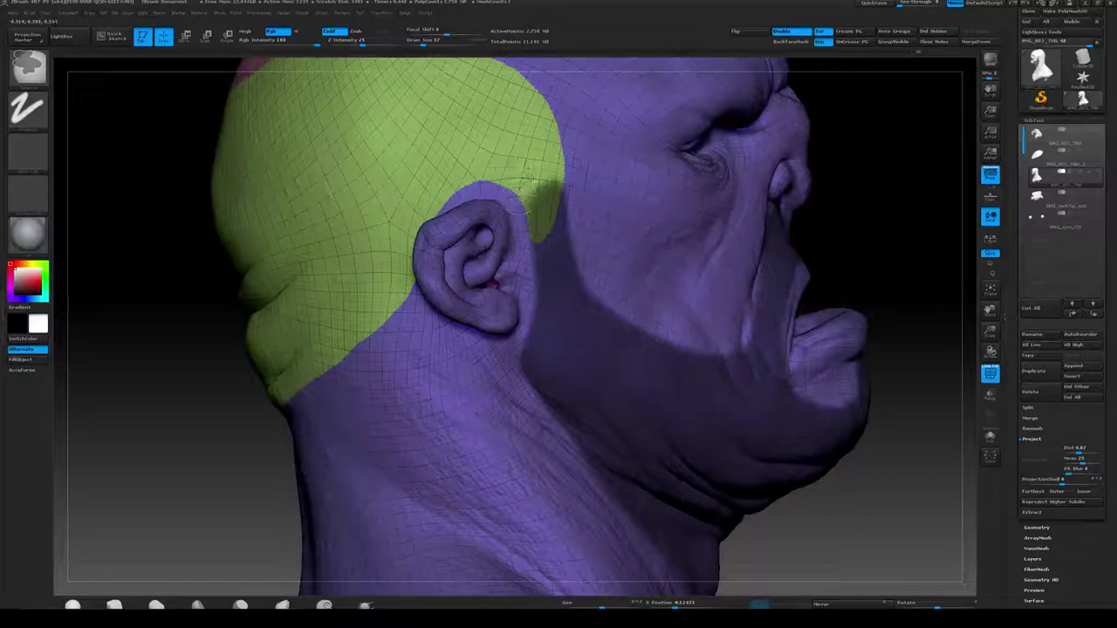
Examine the beard and sideburn mask from both sides and below, with and without the wireframe
{"action": "mouse_move", "coordinate": [859, 228]}
{"action": "left_mouse_down"}
{"action": "mouse_move", "coordinate": [800, 245]}
{"action": "mouse_move", "coordinate": [871, 225]}
{"action": "mouse_move", "coordinate": [878, 234]}
{"action": "left_mouse_up"}
{"action": "mouse_move", "coordinate": [885, 163]}
{"action": "left_mouse_down", "text": "alt"}
{"action": "mouse_move", "coordinate": [890, 140]}
{"action": "mouse_move", "coordinate": [903, 224]}
{"action": "mouse_move", "coordinate": [916, 184]}
{"action": "mouse_move", "coordinate": [949, 185]}
{"action": "left_mouse_up", "text": "alt"}
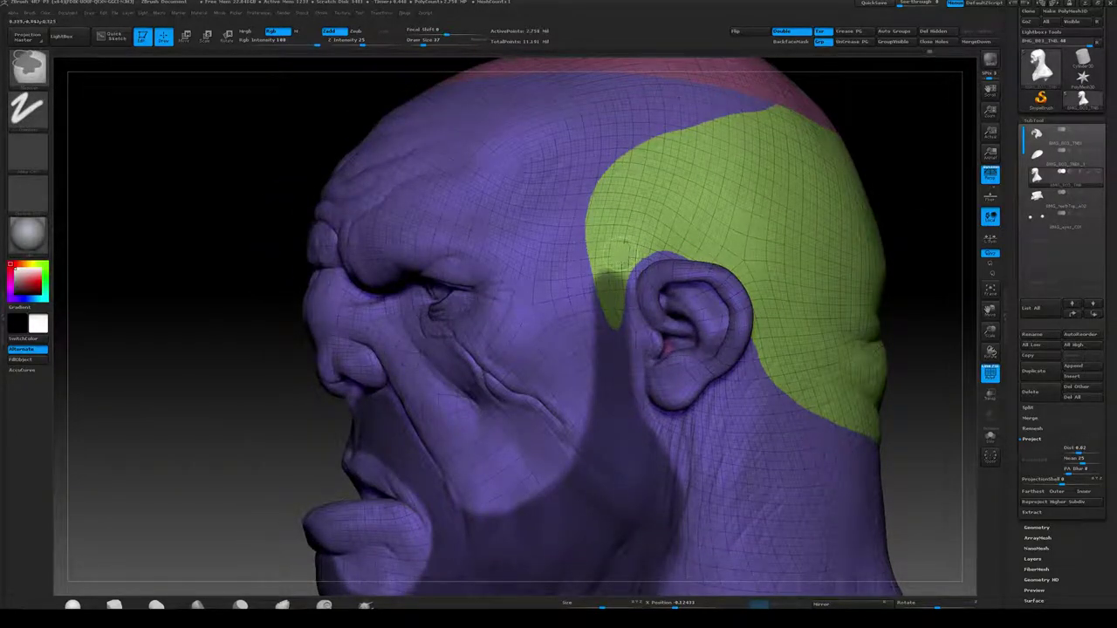
{"action": "left_click_drag", "start_coordinate": [820, 199], "coordinate": [831, 131], "text": "alt"}
{"action": "mouse_move", "coordinate": [786, 162]}
{"action": "left_mouse_down"}
{"action": "mouse_move", "coordinate": [866, 171]}
{"action": "mouse_move", "coordinate": [823, 203]}
{"action": "mouse_move", "coordinate": [820, 244]}
{"action": "left_mouse_up"}
{"action": "key", "text": "shift+f"}
{"action": "left_click_drag", "start_coordinate": [790, 282], "coordinate": [865, 246], "text": "alt"}
{"action": "left_click_drag", "start_coordinate": [635, 301], "coordinate": [653, 281]}
{"action": "left_click_drag", "start_coordinate": [484, 215], "coordinate": [554, 147], "text": "alt"}
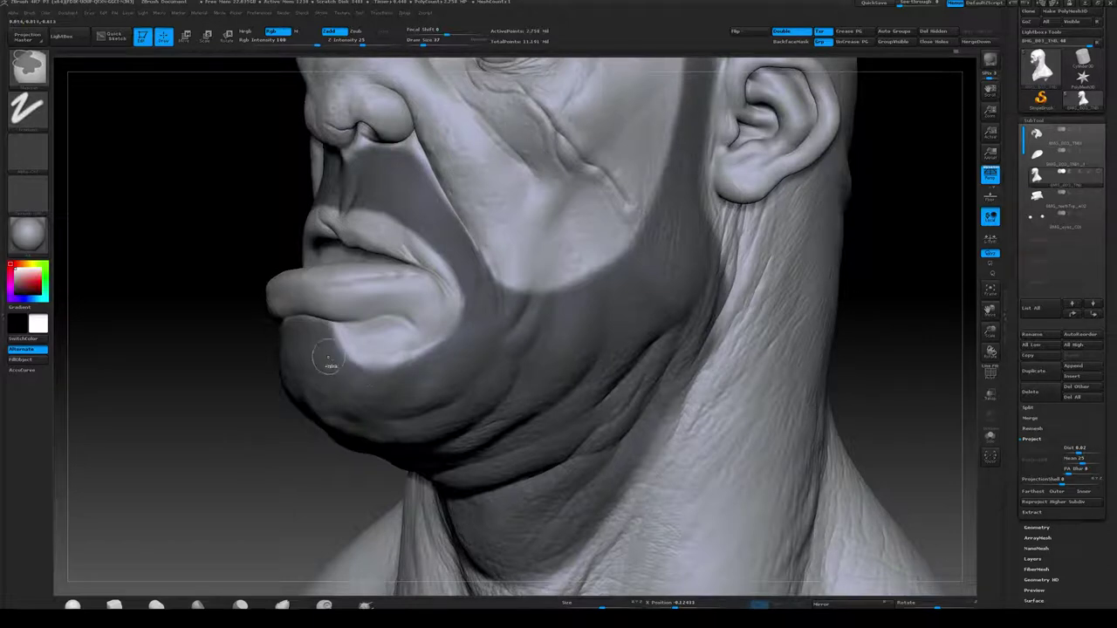
{"action": "mouse_move", "coordinate": [237, 425]}
{"action": "left_mouse_down"}
{"action": "mouse_move", "coordinate": [571, 418]}
{"action": "mouse_move", "coordinate": [261, 423]}
{"action": "mouse_move", "coordinate": [571, 428]}
{"action": "mouse_move", "coordinate": [488, 449]}
{"action": "mouse_move", "coordinate": [538, 469]}
{"action": "mouse_move", "coordinate": [576, 458]}
{"action": "mouse_move", "coordinate": [331, 419]}
{"action": "mouse_move", "coordinate": [638, 372]}
{"action": "mouse_move", "coordinate": [581, 353]}
{"action": "mouse_move", "coordinate": [366, 375]}
{"action": "mouse_move", "coordinate": [633, 375]}
{"action": "mouse_move", "coordinate": [537, 354]}
{"action": "left_mouse_up"}
{"action": "left_click_drag", "start_coordinate": [637, 301], "coordinate": [768, 244]}
{"action": "mouse_move", "coordinate": [768, 244]}
{"action": "right_mouse_down"}
{"action": "mouse_move", "coordinate": [713, 272]}
{"action": "mouse_move", "coordinate": [723, 252]}
{"action": "mouse_move", "coordinate": [704, 242]}
{"action": "mouse_move", "coordinate": [757, 227]}
{"action": "mouse_move", "coordinate": [681, 240]}
{"action": "mouse_move", "coordinate": [710, 272]}
{"action": "mouse_move", "coordinate": [698, 323]}
{"action": "right_mouse_up"}
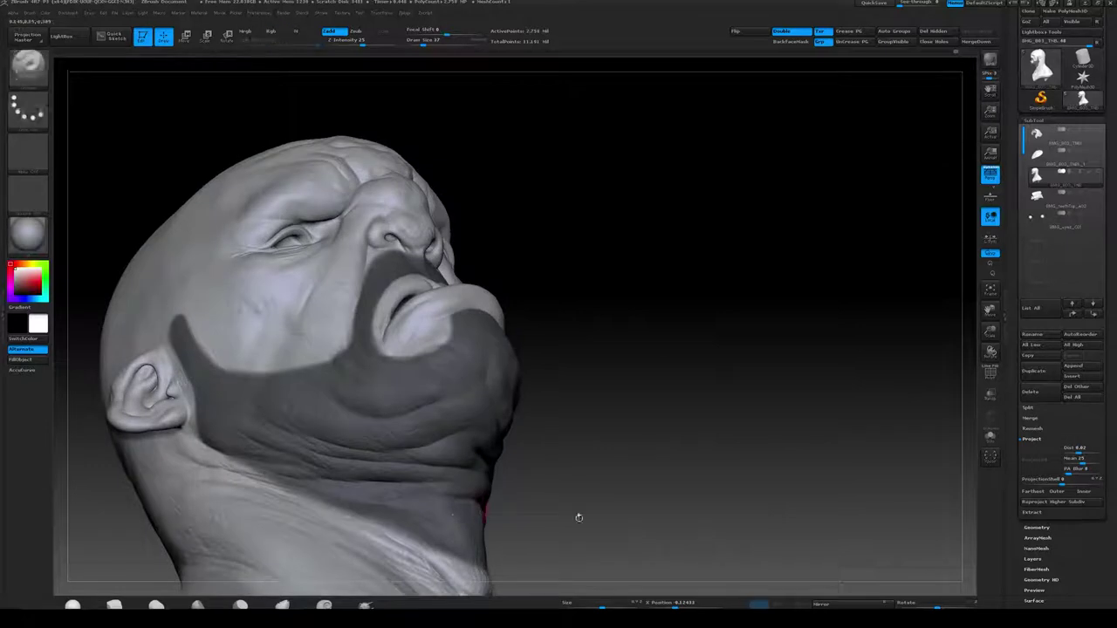
{"action": "right_click_drag", "start_coordinate": [578, 519], "coordinate": [568, 417], "text": "alt"}
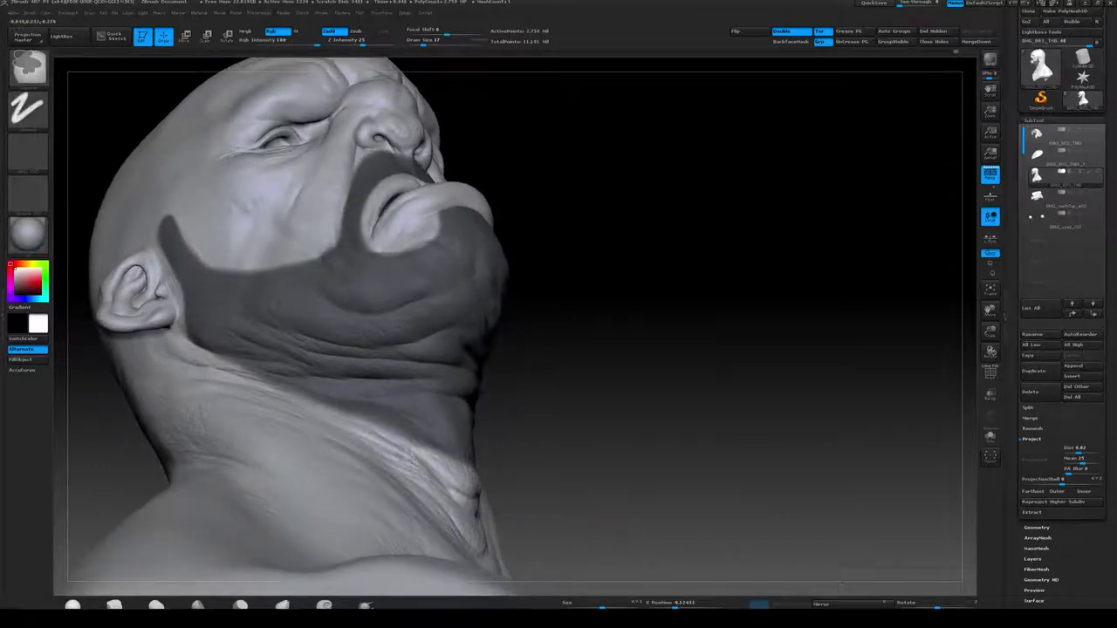
Turn the masked beard area into its own polygroup and isolate it on the bust
{"action": "mouse_move", "coordinate": [678, 459]}
{"action": "right_mouse_down", "text": "ctrl"}
{"action": "mouse_move", "coordinate": [714, 343]}
{"action": "mouse_move", "coordinate": [653, 346]}
{"action": "mouse_move", "coordinate": [705, 326]}
{"action": "mouse_move", "coordinate": [693, 326]}
{"action": "mouse_move", "coordinate": [693, 305]}
{"action": "mouse_move", "coordinate": [678, 319]}
{"action": "right_mouse_up", "text": "ctrl"}
{"action": "left_click_drag", "start_coordinate": [678, 319], "coordinate": [666, 314], "text": "ctrl"}
{"action": "right_click_drag", "start_coordinate": [666, 314], "coordinate": [581, 296], "text": "ctrl"}
{"action": "left_click", "coordinate": [446, 370], "text": "ctrl+shift"}
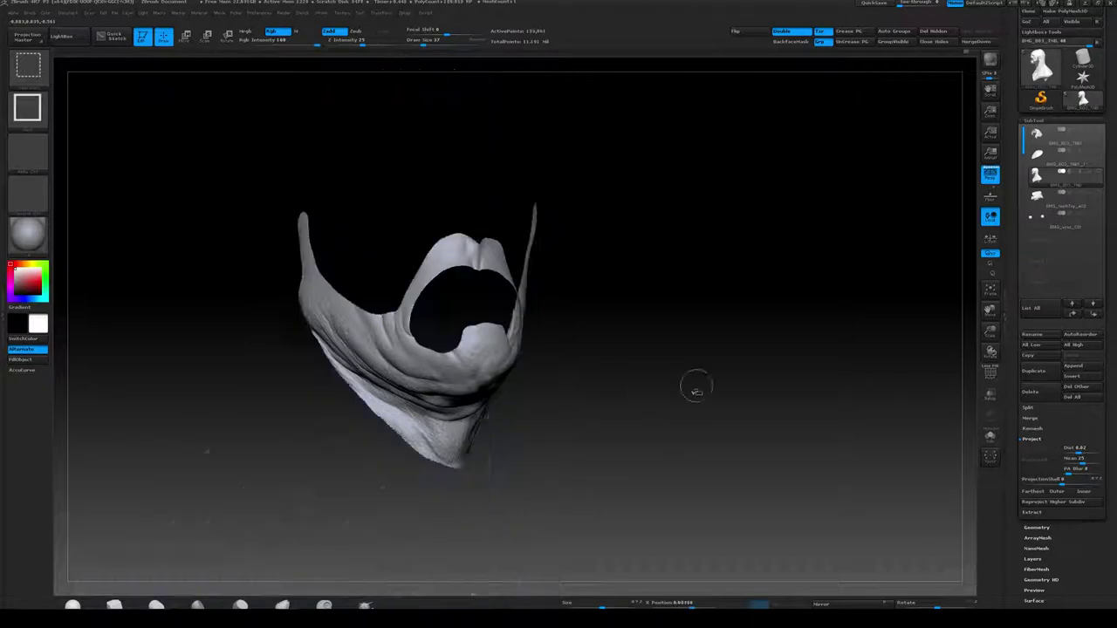
{"action": "mouse_move", "coordinate": [671, 312]}
{"action": "right_mouse_down"}
{"action": "mouse_move", "coordinate": [567, 316]}
{"action": "mouse_move", "coordinate": [609, 301]}
{"action": "mouse_move", "coordinate": [740, 294]}
{"action": "mouse_move", "coordinate": [695, 301]}
{"action": "right_mouse_up"}
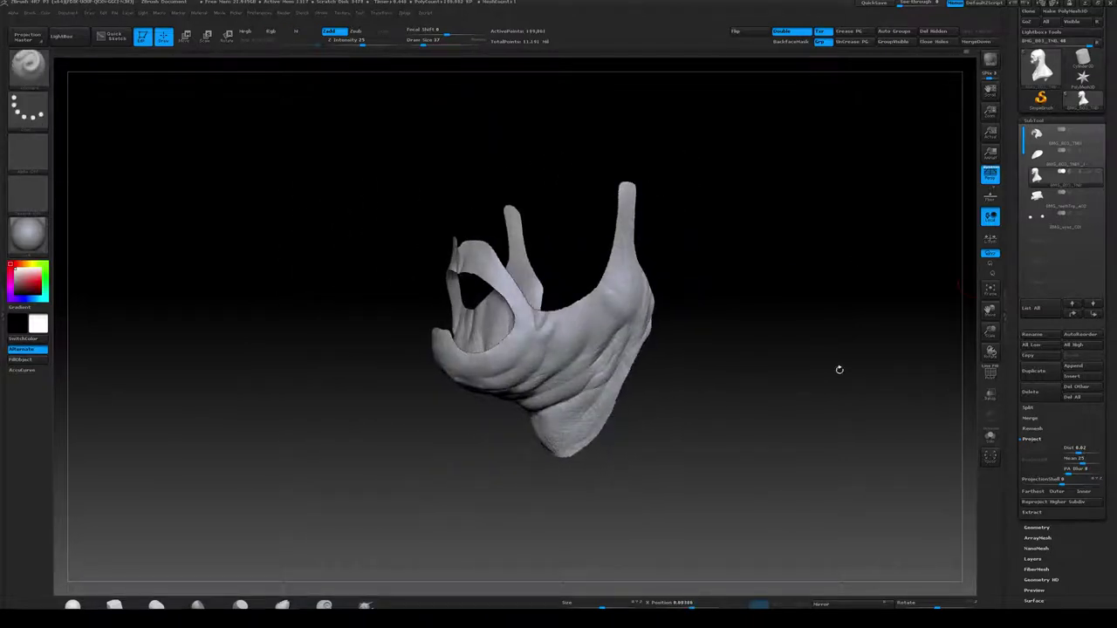
{"action": "right_click_drag", "start_coordinate": [839, 369], "coordinate": [840, 354]}
Restore the full bust, duplicate it, hide the spare copy and isolate the beard polygroup on the selected one
{"action": "left_click", "coordinate": [832, 342], "text": "ctrl+shift"}
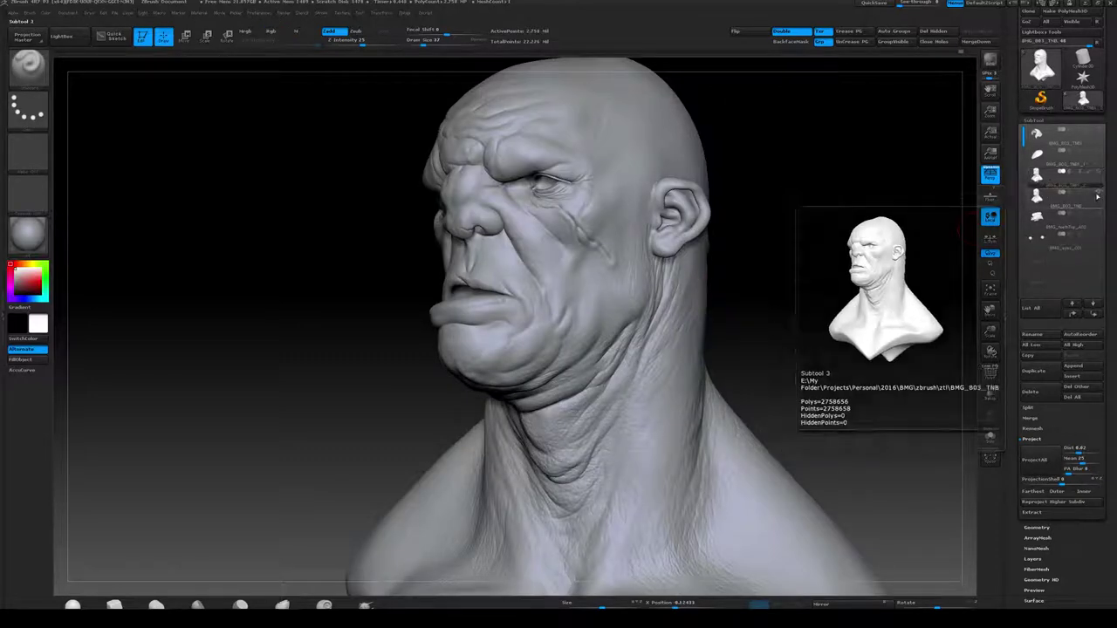
{"action": "left_click", "coordinate": [1099, 194]}
{"action": "right_click_drag", "start_coordinate": [743, 318], "coordinate": [754, 336]}
{"action": "left_click", "coordinate": [517, 382], "text": "ctrl+shift"}
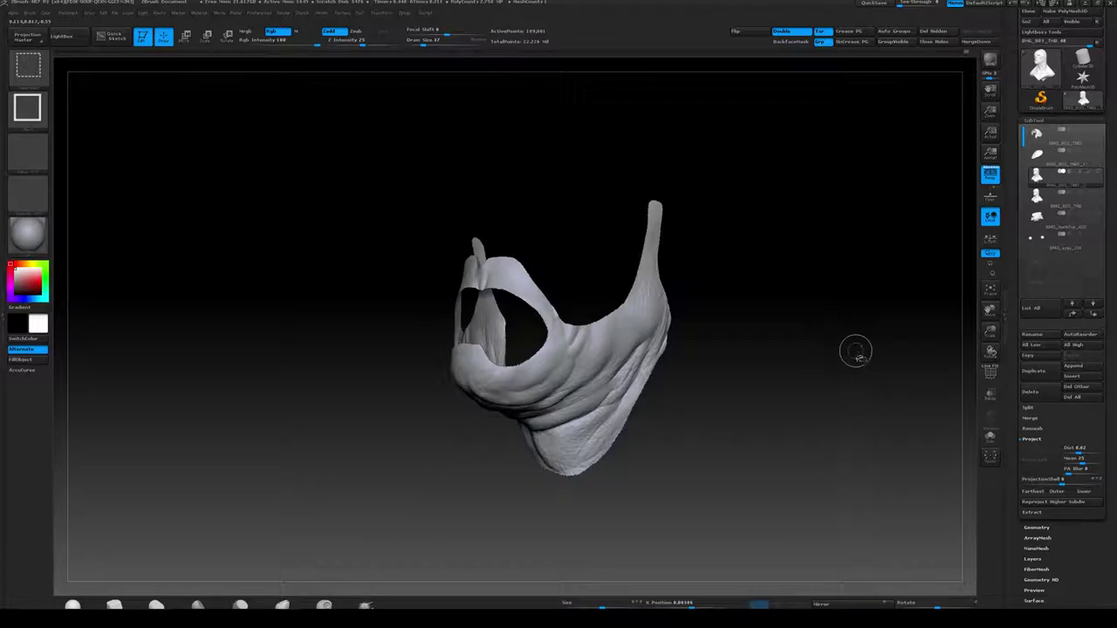
{"action": "left_click_drag", "start_coordinate": [785, 295], "coordinate": [791, 312]}
{"action": "right_click_drag", "start_coordinate": [789, 311], "coordinate": [839, 225]}
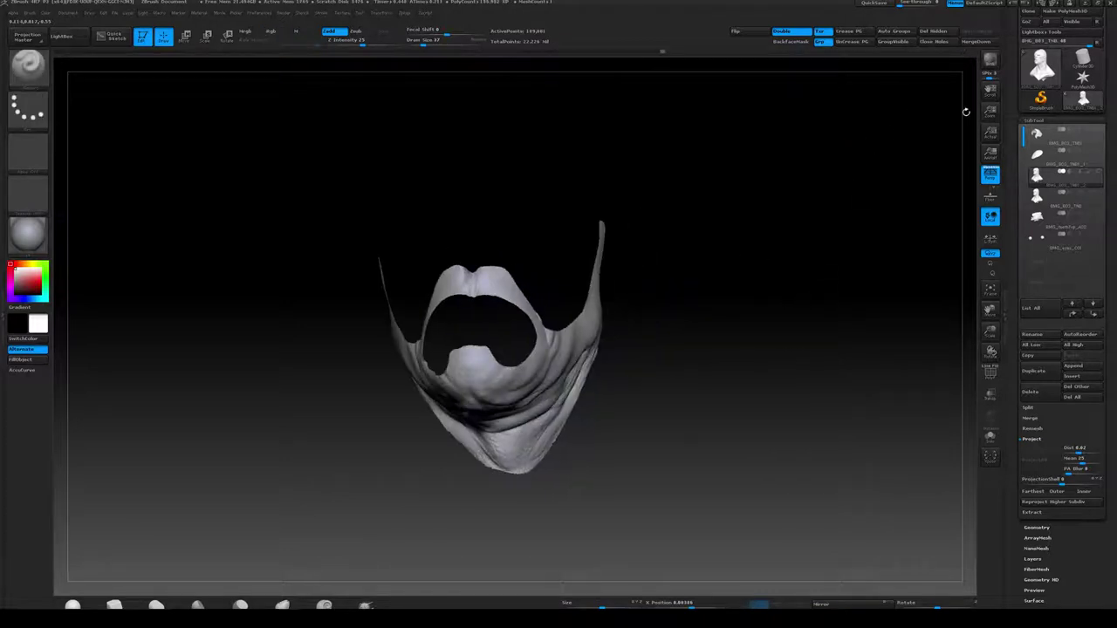
Delete the lower subdivision levels and the hidden geometry so only the beard mesh remains
{"action": "left_click", "coordinate": [1051, 528]}
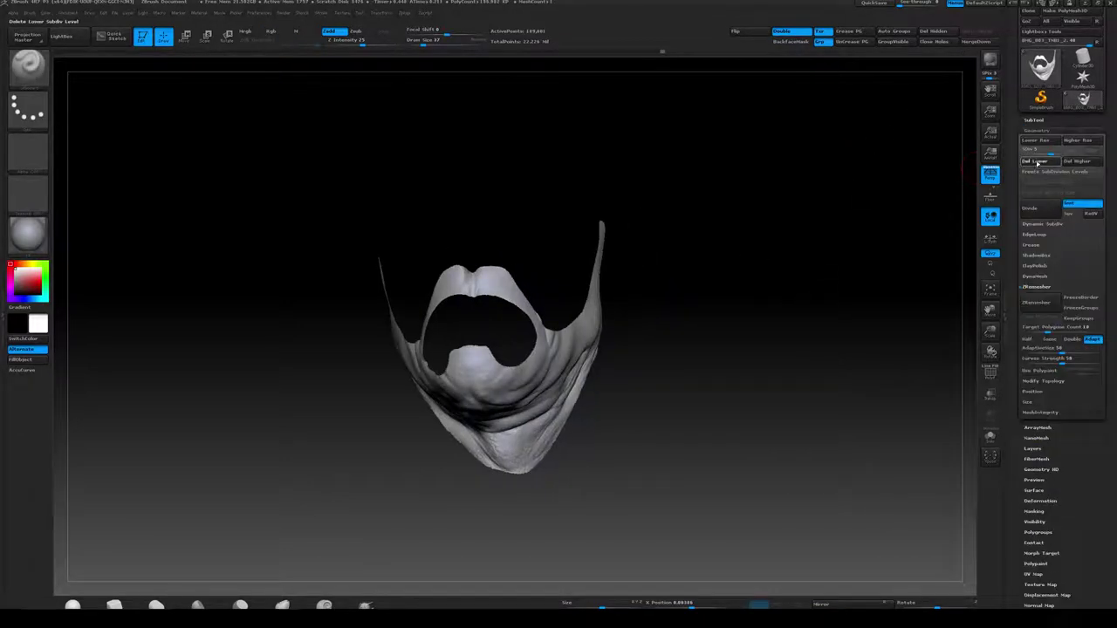
{"action": "left_click", "coordinate": [1079, 163]}
{"action": "left_click_drag", "start_coordinate": [815, 152], "coordinate": [761, 168]}
{"action": "left_click", "coordinate": [939, 31]}
{"action": "left_click", "coordinate": [944, 40]}
Pre-process the beard mesh in Decimation Master and decimate it to 5%
{"action": "left_click_drag", "start_coordinate": [1110, 113], "coordinate": [1111, 225]}
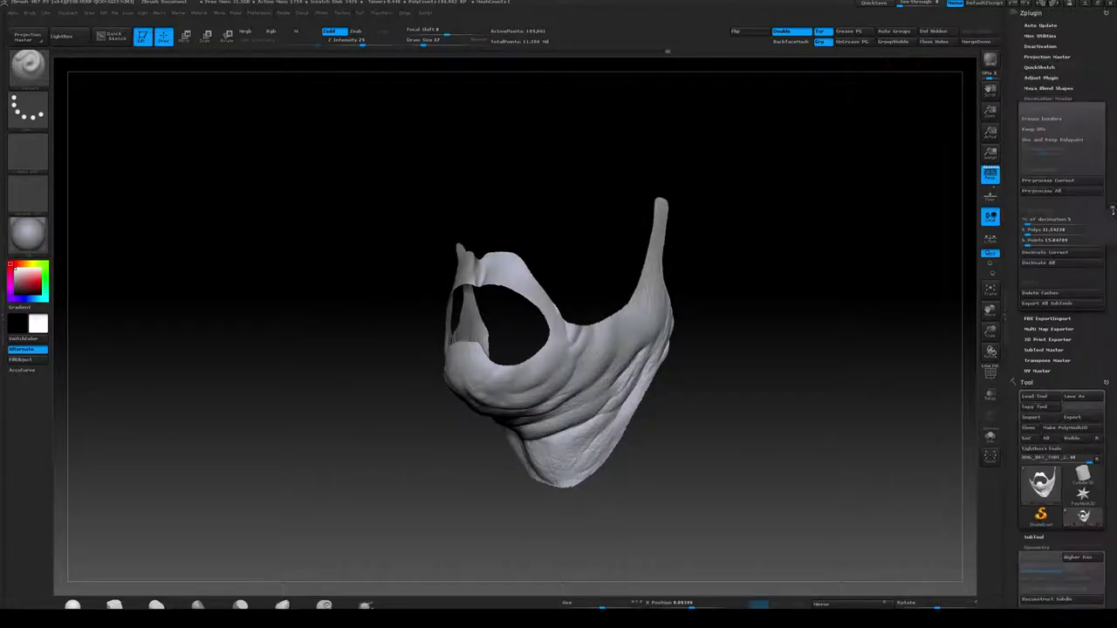
{"action": "left_click", "coordinate": [1047, 180]}
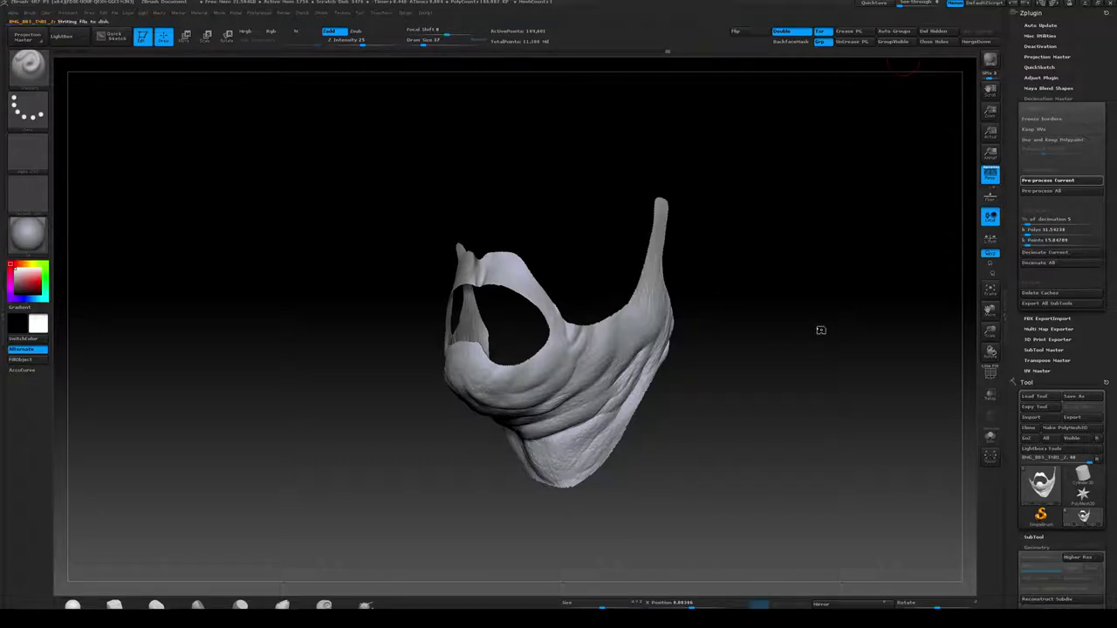
{"action": "left_click_drag", "start_coordinate": [797, 320], "coordinate": [839, 396], "text": "alt"}
{"action": "left_click_drag", "start_coordinate": [1015, 440], "coordinate": [1015, 128]}
{"action": "mouse_move", "coordinate": [742, 490]}
{"action": "left_mouse_down"}
{"action": "mouse_move", "coordinate": [825, 506]}
{"action": "mouse_move", "coordinate": [920, 502]}
{"action": "mouse_move", "coordinate": [809, 517]}
{"action": "mouse_move", "coordinate": [792, 441]}
{"action": "mouse_move", "coordinate": [787, 493]}
{"action": "mouse_move", "coordinate": [729, 480]}
{"action": "left_mouse_up"}
{"action": "key", "text": "shift+f"}
{"action": "left_click_drag", "start_coordinate": [798, 527], "coordinate": [812, 487], "text": "alt"}
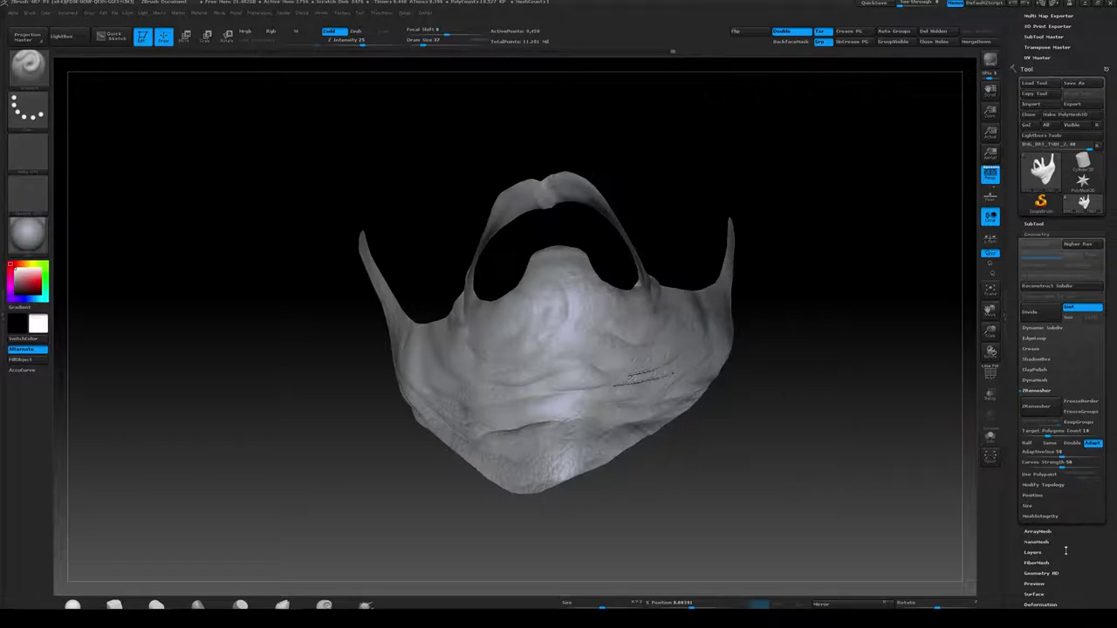
Set the ZRemesher target polygon count to 5 and remesh the beard
{"action": "left_click_drag", "start_coordinate": [1065, 550], "coordinate": [1038, 434]}
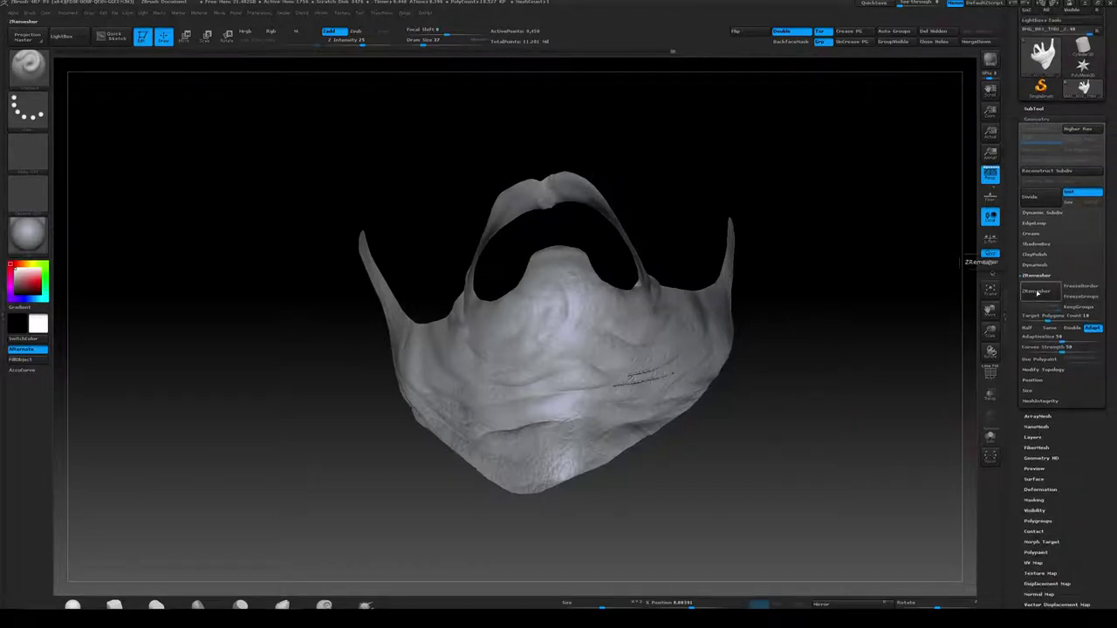
{"action": "left_click", "coordinate": [1048, 317]}
{"action": "key", "text": "Return"}
{"action": "left_click", "coordinate": [1030, 295]}
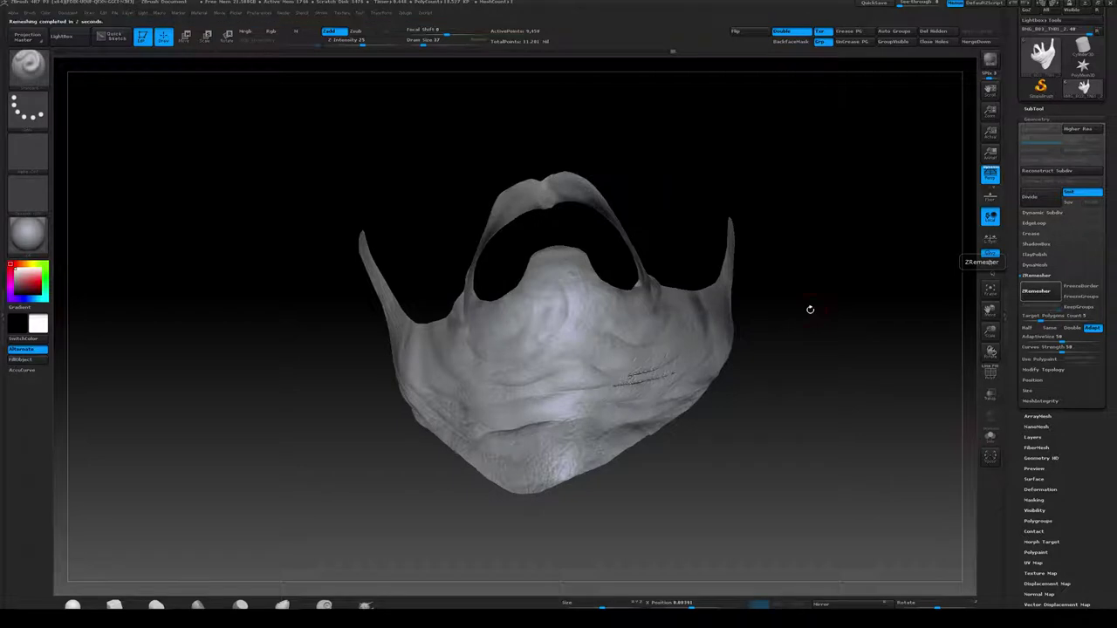
Smooth the rough folds under the jaw and at the rear corners of the beard mesh
{"action": "left_click_drag", "start_coordinate": [824, 288], "coordinate": [650, 327]}
{"action": "left_click_drag", "start_coordinate": [638, 379], "coordinate": [695, 379], "text": "shift"}
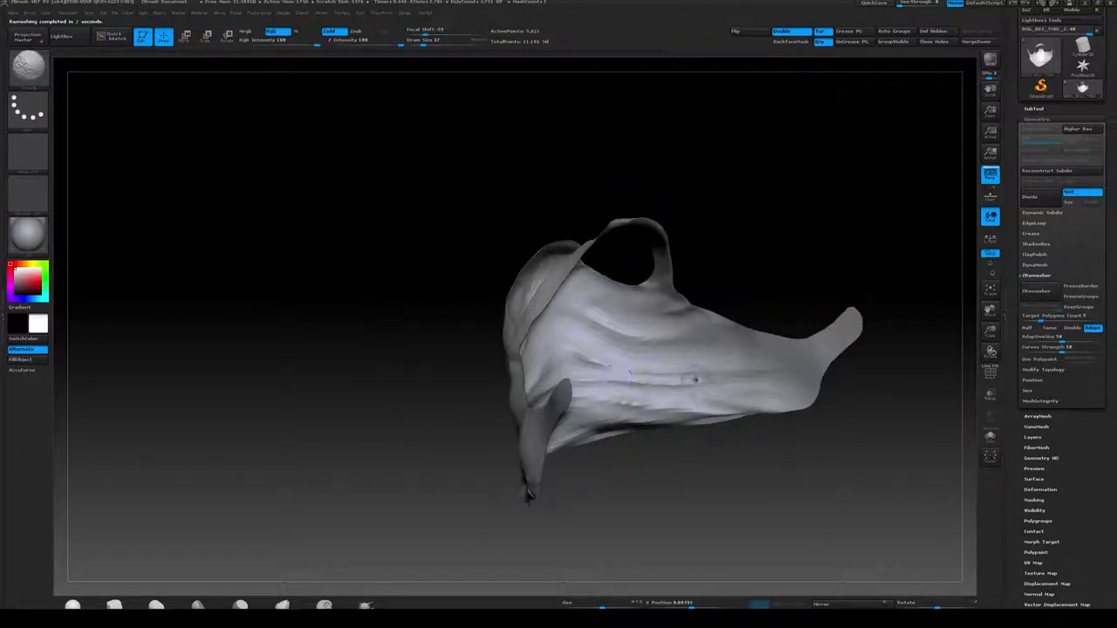
{"action": "left_click_drag", "start_coordinate": [563, 467], "coordinate": [726, 443]}
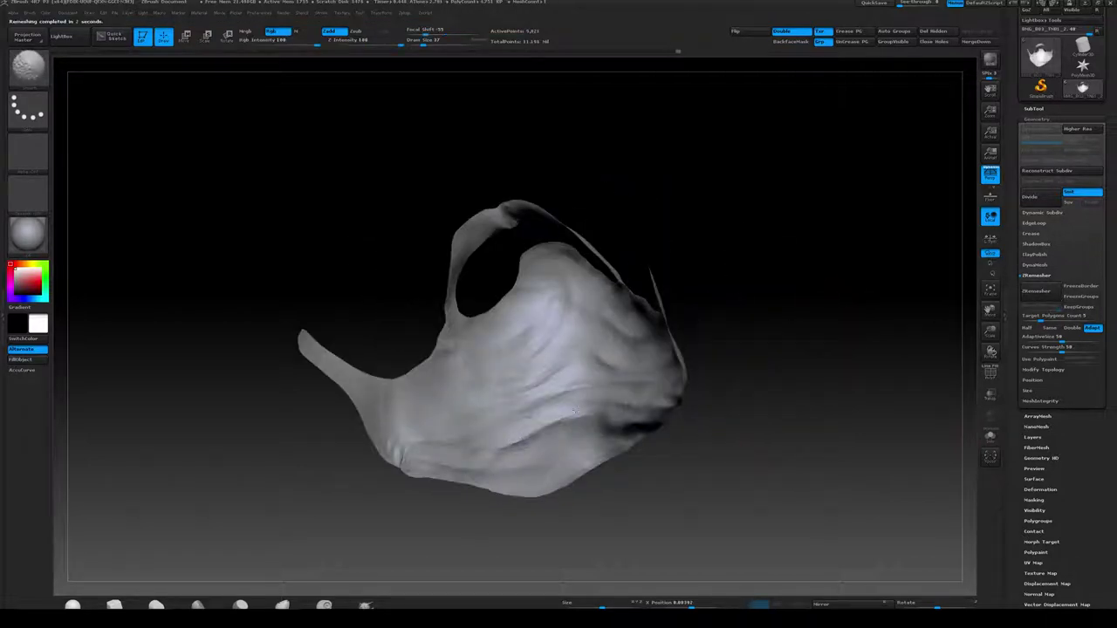
{"action": "left_click_drag", "start_coordinate": [665, 516], "coordinate": [600, 457]}
{"action": "left_click_drag", "start_coordinate": [406, 451], "coordinate": [408, 459], "text": "shift"}
{"action": "mouse_move", "coordinate": [397, 501]}
{"action": "left_mouse_down"}
{"action": "mouse_move", "coordinate": [279, 506]}
{"action": "mouse_move", "coordinate": [183, 493]}
{"action": "mouse_move", "coordinate": [223, 489]}
{"action": "left_mouse_up"}
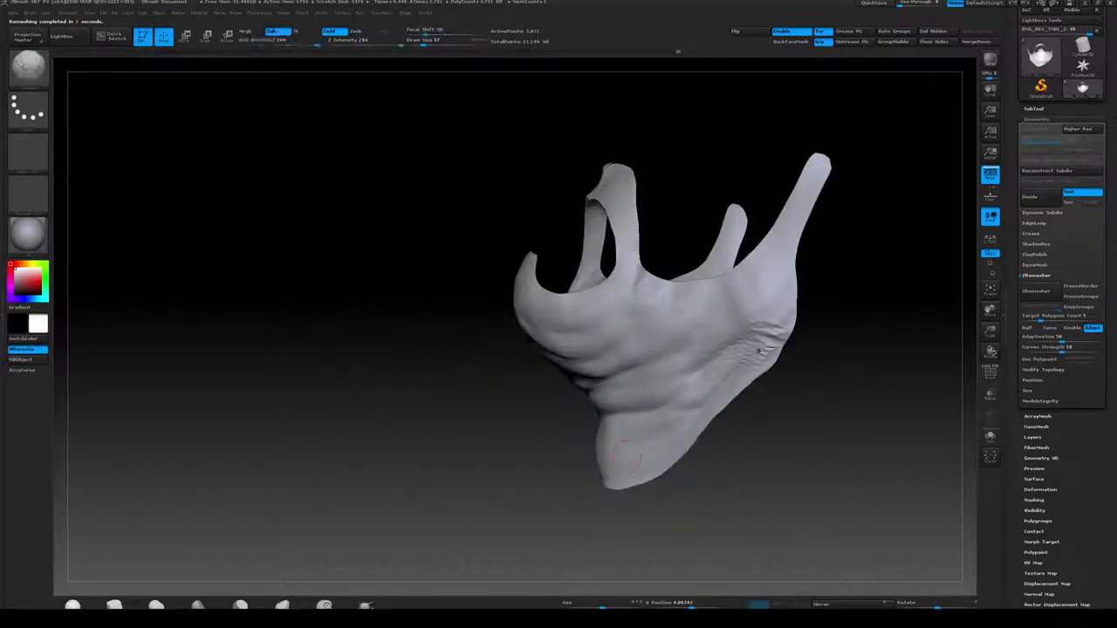
{"action": "left_click_drag", "start_coordinate": [783, 329], "coordinate": [761, 349], "text": "shift"}
Run ZRemesher twice more on the smoothed beard and check its topology with the wireframe shown
{"action": "mouse_move", "coordinate": [891, 314]}
{"action": "left_mouse_down", "text": "alt"}
{"action": "mouse_move", "coordinate": [827, 326]}
{"action": "mouse_move", "coordinate": [855, 300]}
{"action": "left_mouse_up", "text": "alt"}
{"action": "left_click", "coordinate": [1021, 290]}
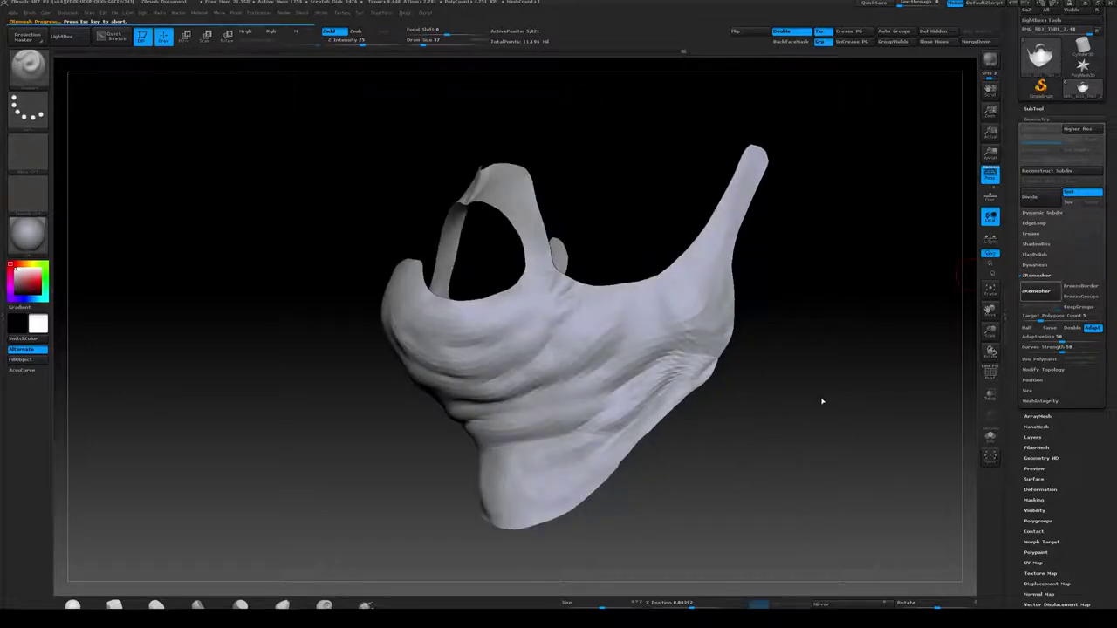
{"action": "key", "text": "shift+f"}
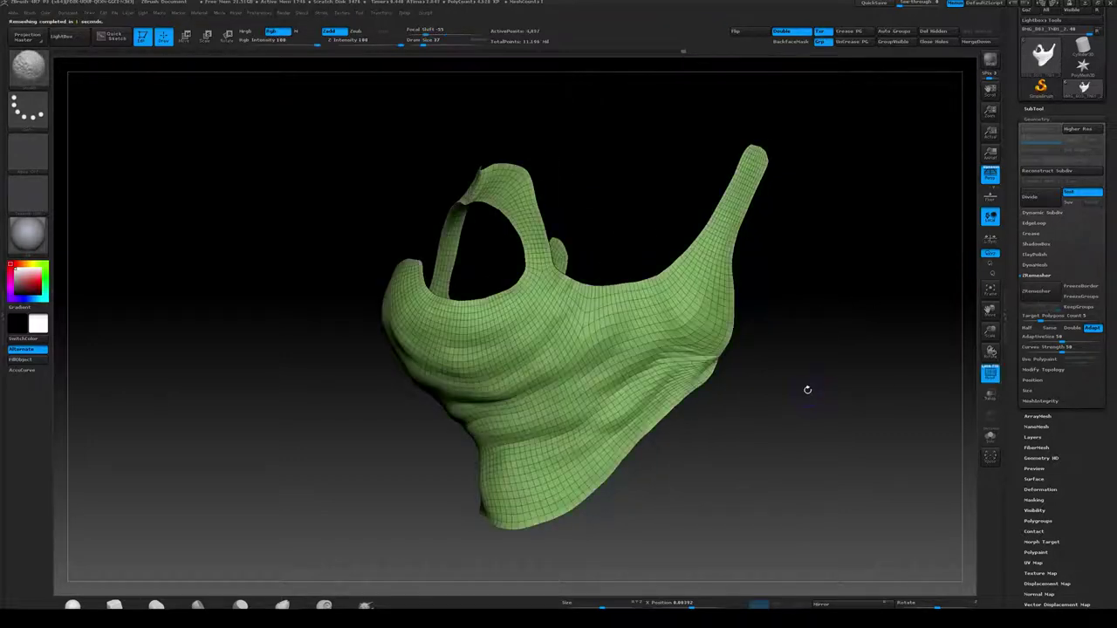
{"action": "left_click", "coordinate": [1033, 292]}
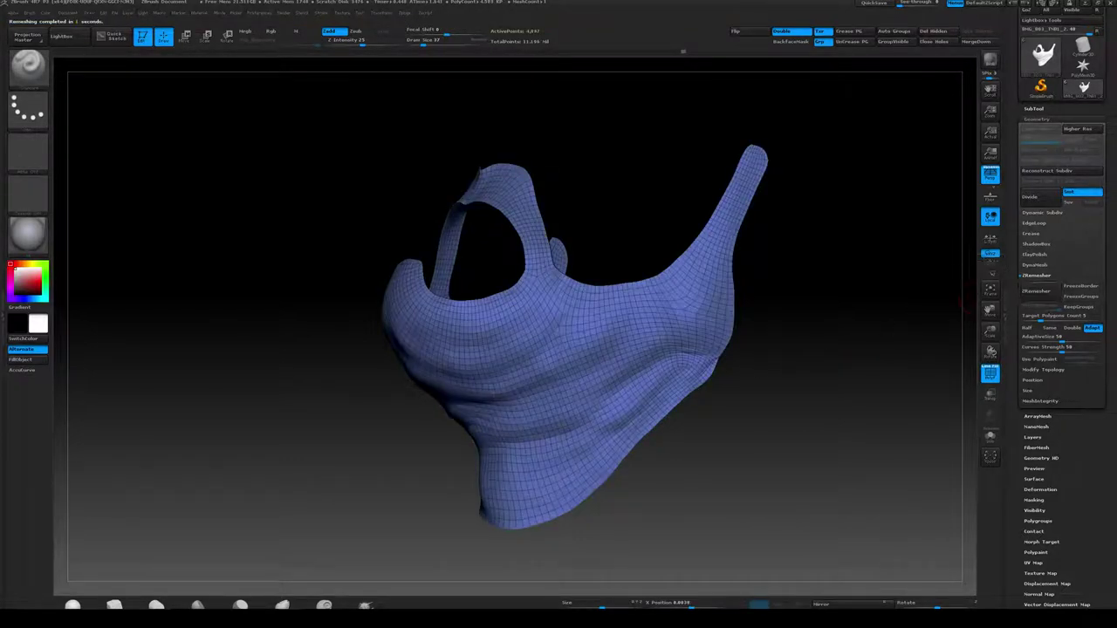
{"action": "left_click_drag", "start_coordinate": [839, 345], "coordinate": [960, 375]}
{"action": "left_click_drag", "start_coordinate": [987, 311], "coordinate": [776, 351]}
{"action": "left_click_drag", "start_coordinate": [699, 356], "coordinate": [862, 337]}
Compare the remeshed beard with the bust by temporarily displaying both, then inspect the beard alone
{"action": "left_click", "coordinate": [1034, 109]}
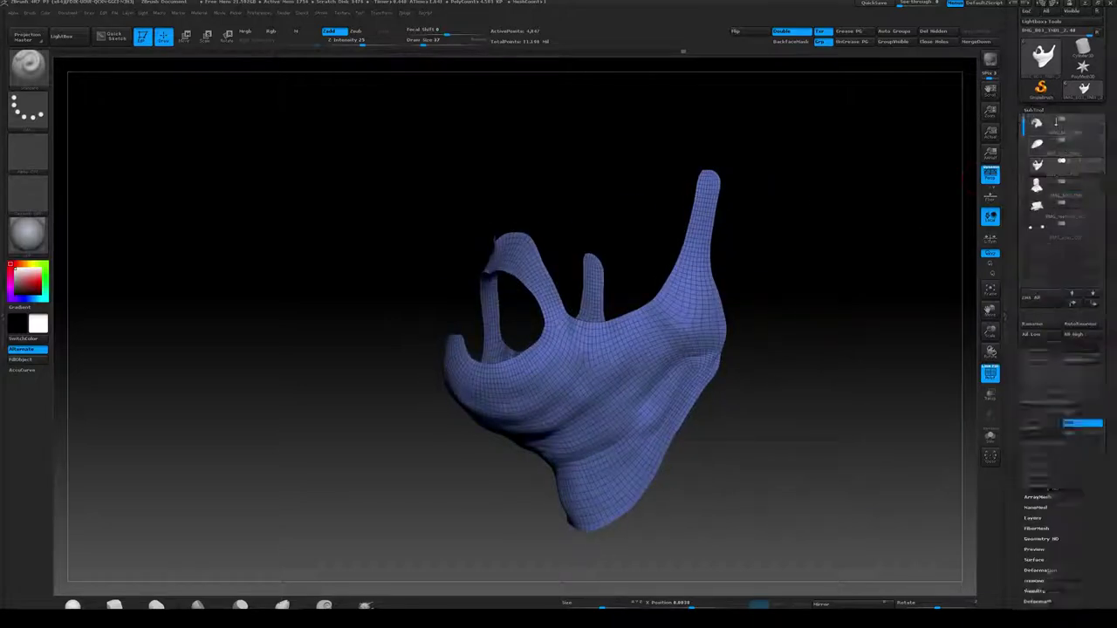
{"action": "left_click", "coordinate": [1097, 185]}
{"action": "key", "text": "shift+f"}
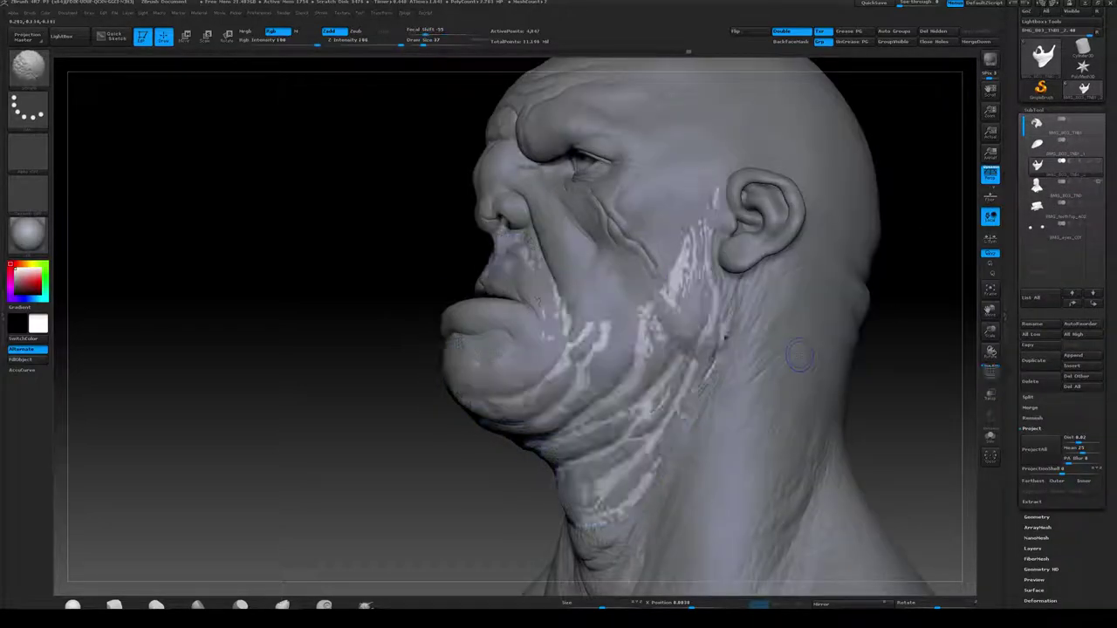
{"action": "left_click_drag", "start_coordinate": [900, 379], "coordinate": [871, 373], "text": "alt"}
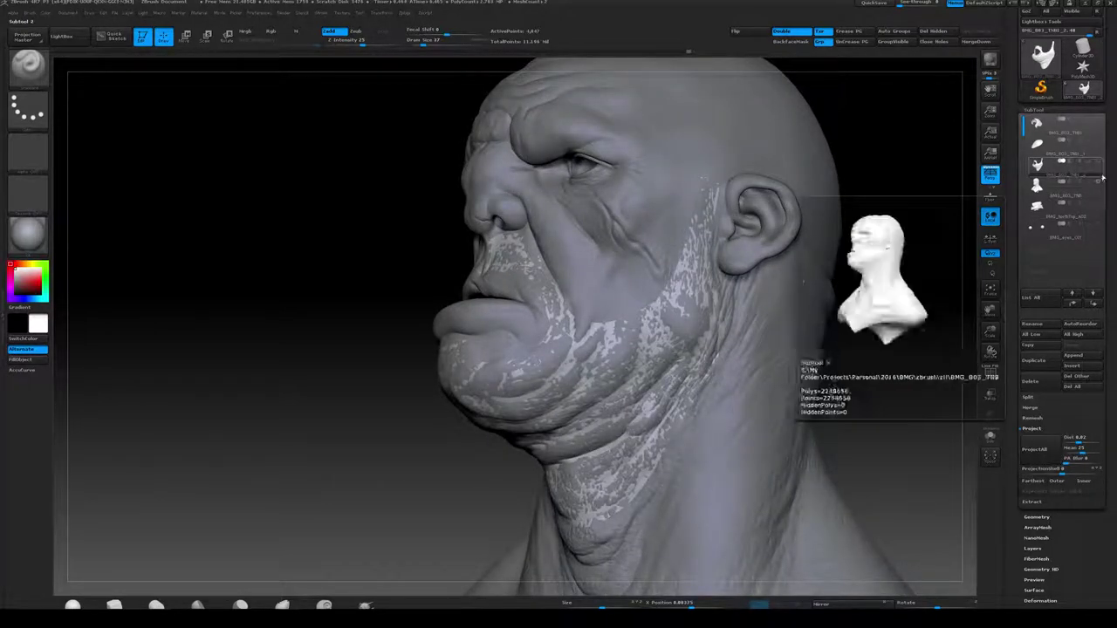
{"action": "left_click", "coordinate": [1097, 183]}
{"action": "mouse_move", "coordinate": [737, 329]}
{"action": "left_mouse_down"}
{"action": "mouse_move", "coordinate": [818, 329]}
{"action": "mouse_move", "coordinate": [743, 349]}
{"action": "mouse_move", "coordinate": [690, 384]}
{"action": "left_mouse_up"}
{"action": "mouse_move", "coordinate": [785, 321]}
{"action": "left_mouse_down"}
{"action": "mouse_move", "coordinate": [839, 299]}
{"action": "mouse_move", "coordinate": [879, 327]}
{"action": "mouse_move", "coordinate": [860, 299]}
{"action": "mouse_move", "coordinate": [845, 316]}
{"action": "mouse_move", "coordinate": [863, 341]}
{"action": "left_mouse_up"}
{"action": "left_click_drag", "start_coordinate": [863, 340], "coordinate": [888, 275], "text": "alt"}
Examine the bust and the separate scalp, crown and beard subtools one after another, ending on the bust
{"action": "left_click", "coordinate": [1038, 189]}
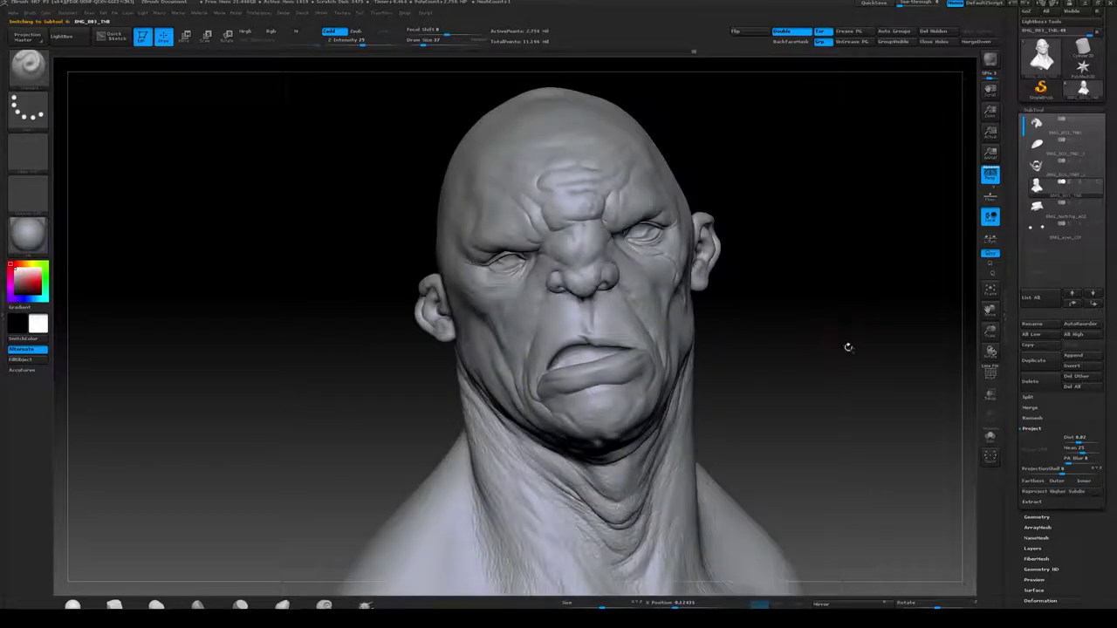
{"action": "left_click_drag", "start_coordinate": [847, 346], "coordinate": [972, 232]}
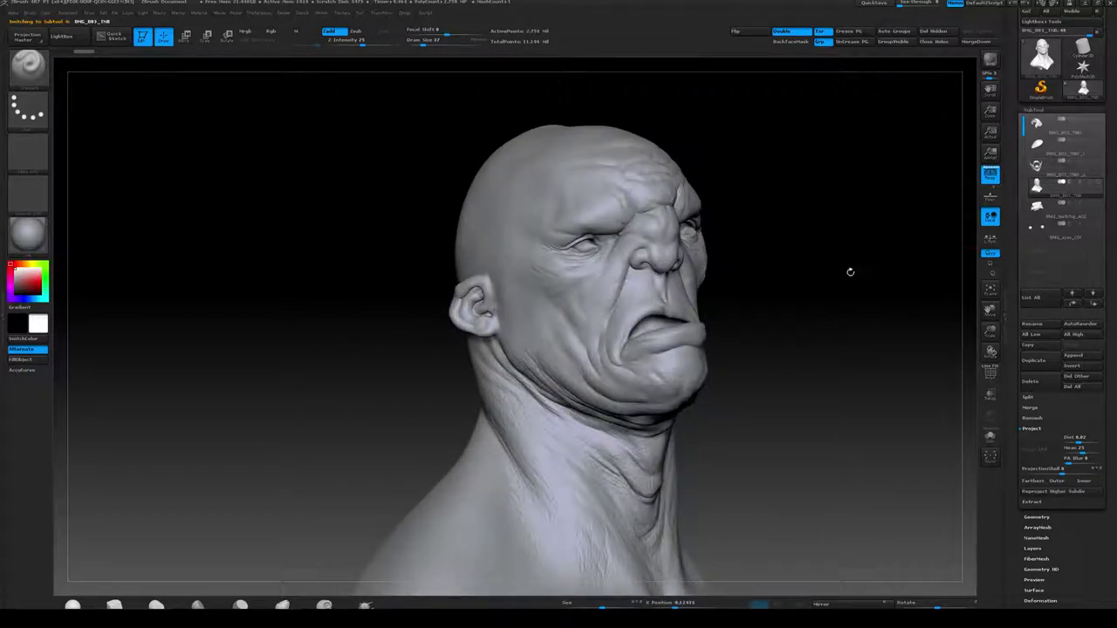
{"action": "left_click_drag", "start_coordinate": [851, 272], "coordinate": [862, 302], "text": "alt"}
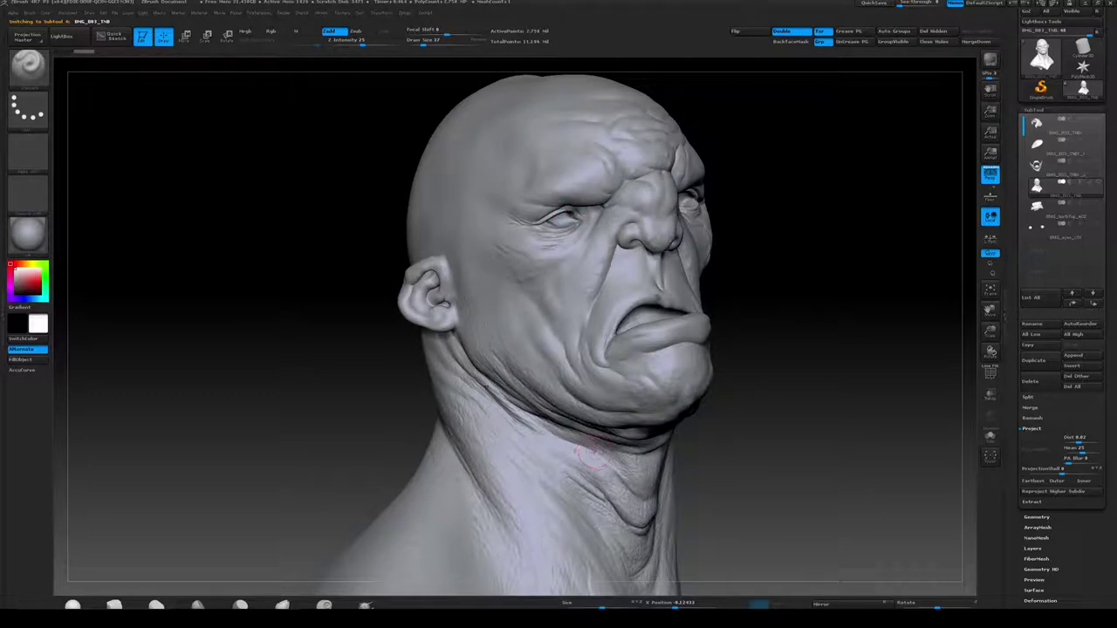
{"action": "mouse_move", "coordinate": [833, 319]}
{"action": "left_mouse_down"}
{"action": "mouse_move", "coordinate": [860, 295]}
{"action": "mouse_move", "coordinate": [851, 317]}
{"action": "mouse_move", "coordinate": [961, 201]}
{"action": "left_mouse_up"}
{"action": "left_click", "coordinate": [1036, 131]}
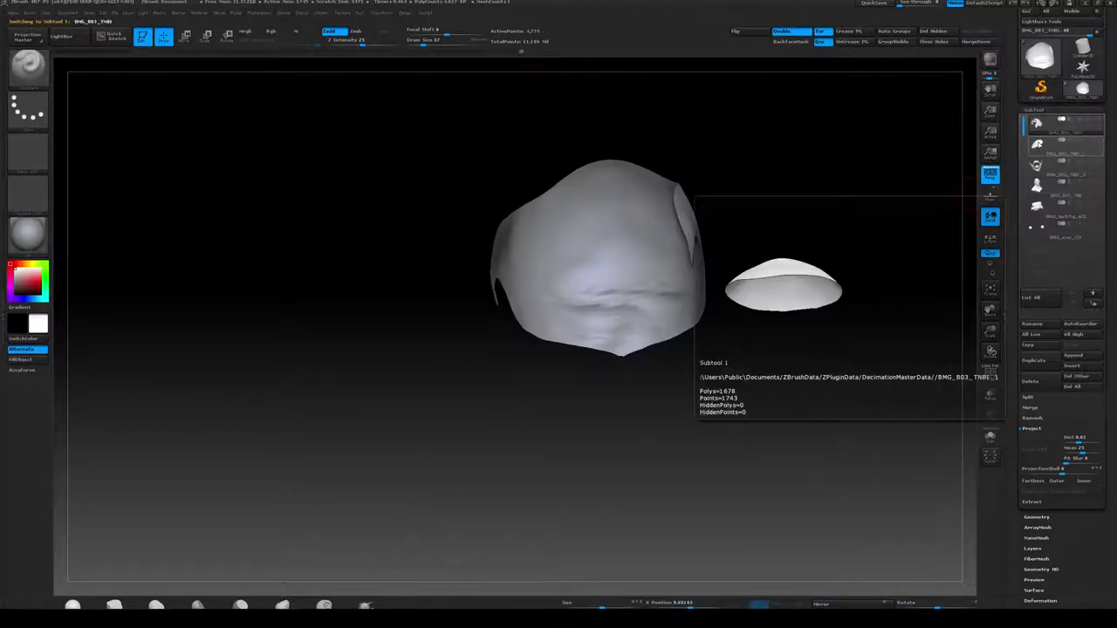
{"action": "left_click", "coordinate": [1036, 152]}
{"action": "left_click", "coordinate": [1032, 171]}
{"action": "mouse_move", "coordinate": [908, 258]}
{"action": "left_mouse_down"}
{"action": "mouse_move", "coordinate": [843, 279]}
{"action": "mouse_move", "coordinate": [917, 255]}
{"action": "left_mouse_up"}
{"action": "left_click", "coordinate": [1035, 189]}
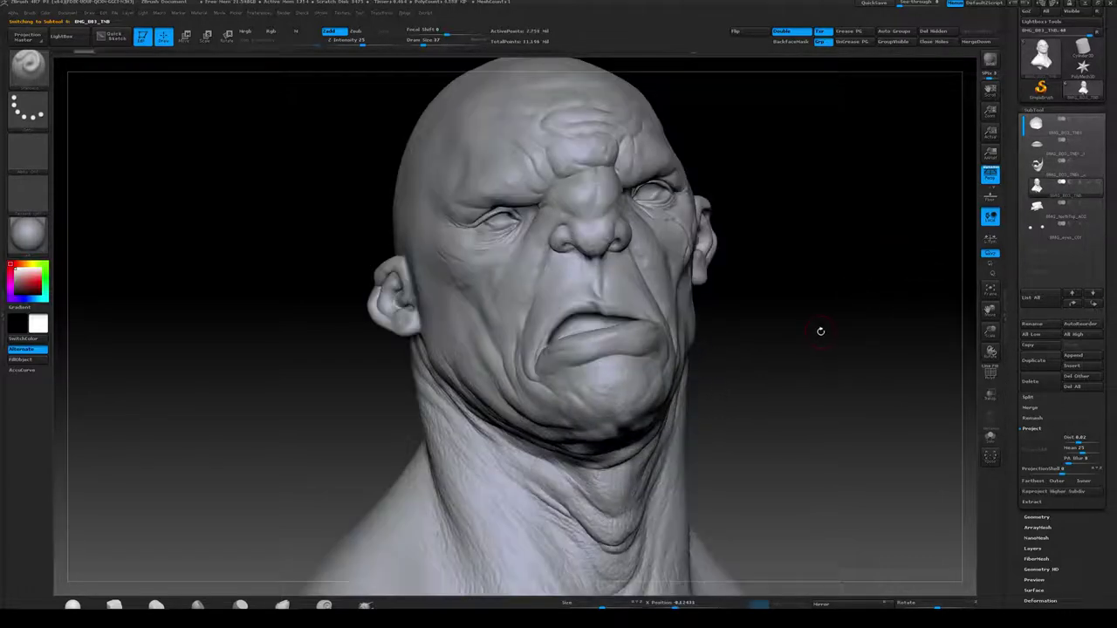
{"action": "left_click_drag", "start_coordinate": [842, 330], "coordinate": [820, 337], "text": "alt"}
{"action": "mouse_move", "coordinate": [820, 337]}
{"action": "left_mouse_down"}
{"action": "mouse_move", "coordinate": [840, 329]}
{"action": "mouse_move", "coordinate": [799, 314]}
{"action": "left_mouse_up"}
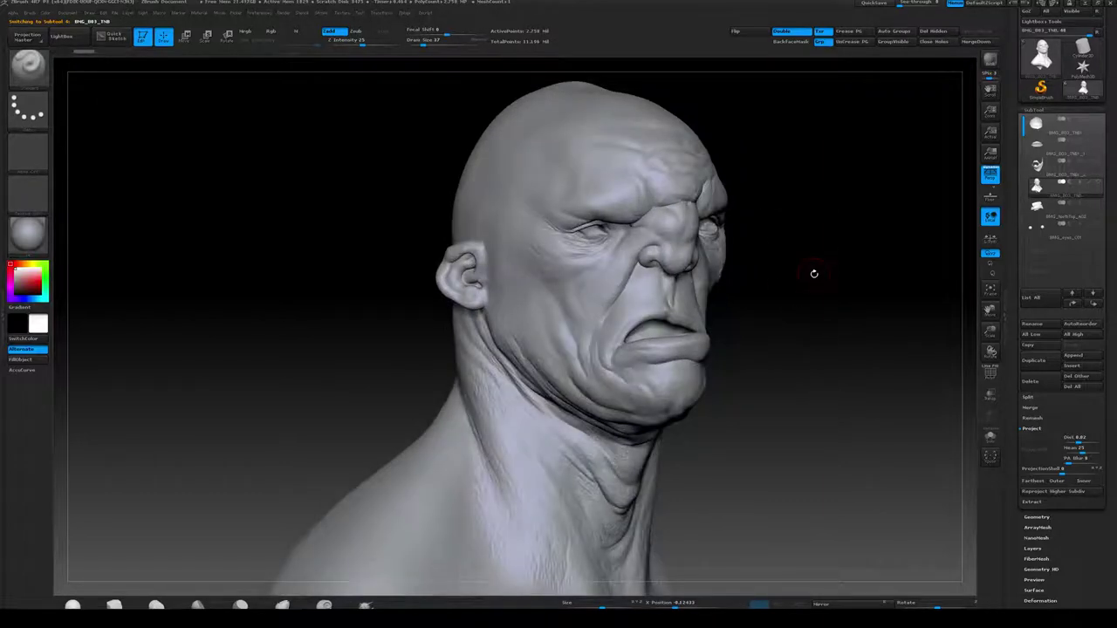